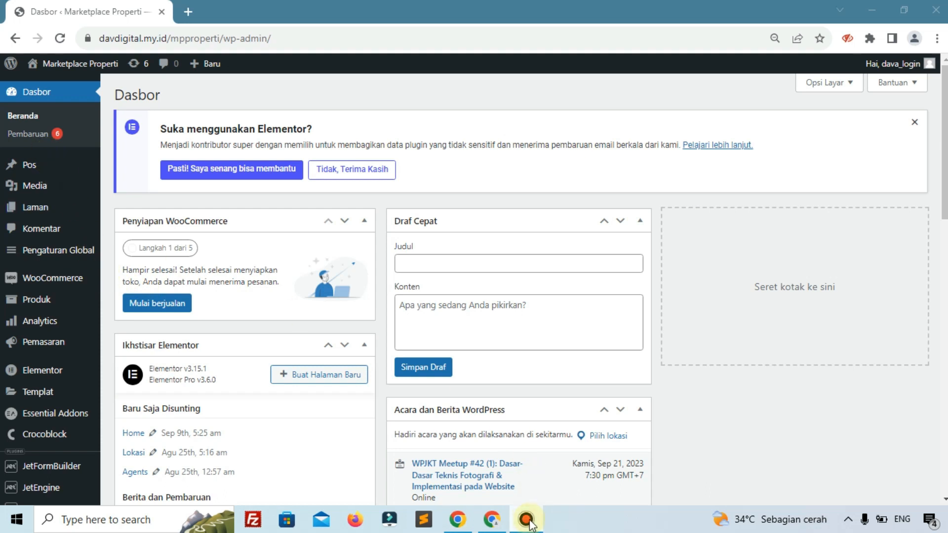
Open the list of all blog posts in the site's admin dashboard
mouse_move(40, 165)
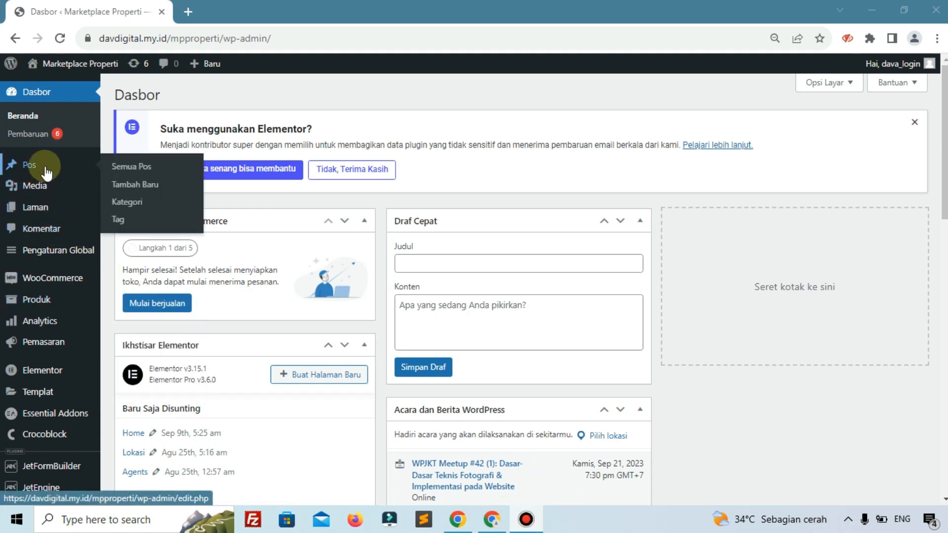
left_click(134, 171)
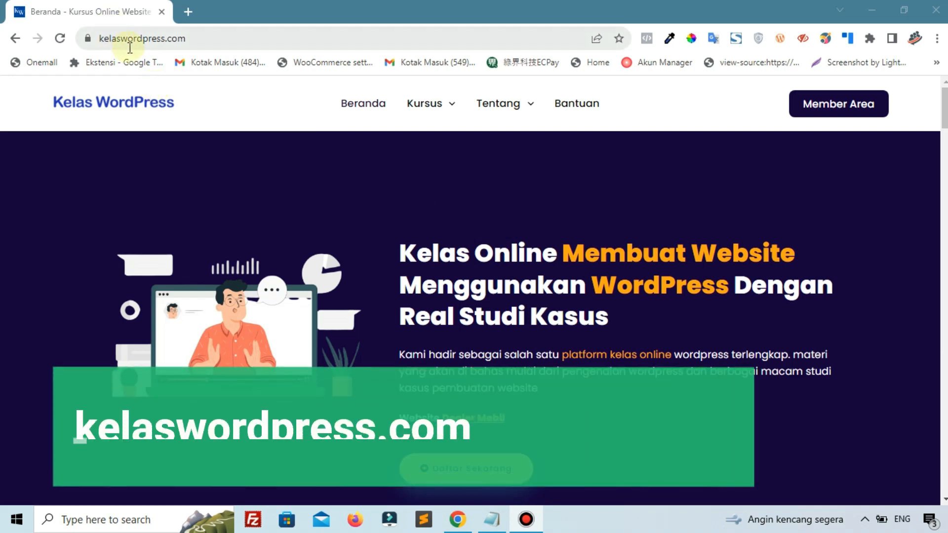
Look through the kelaswordpress.com home page, examining the website course offers and the bundle package prices
scroll(249, 215, "down", 10)
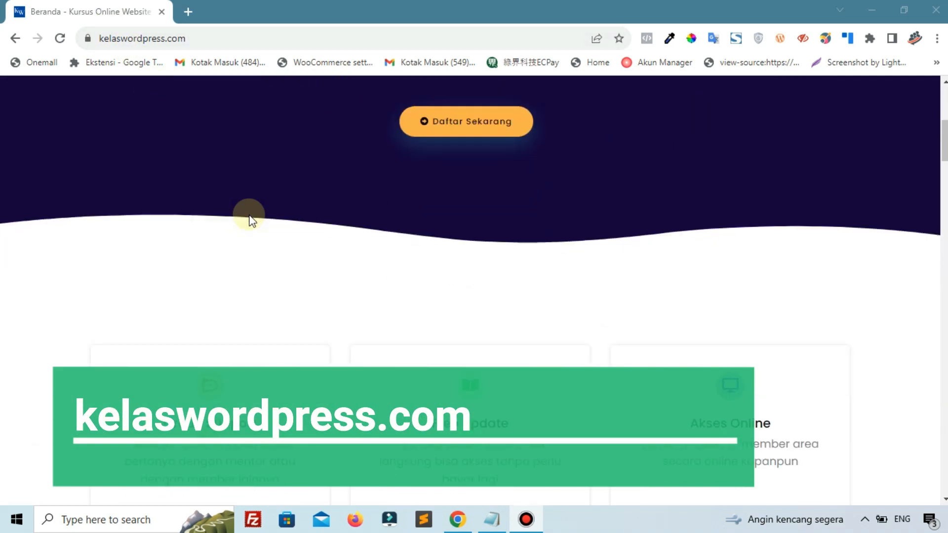
scroll(249, 215, "down", 15)
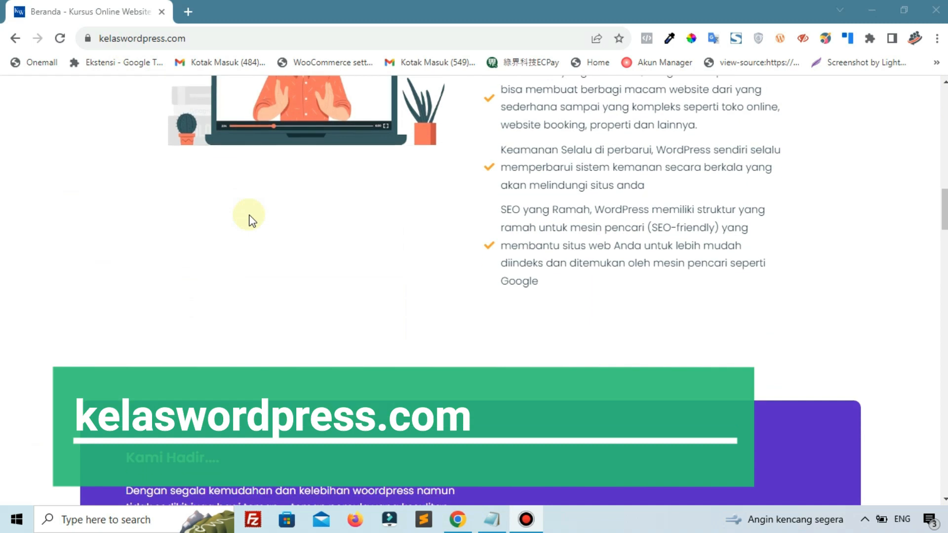
scroll(249, 220, "down", 5)
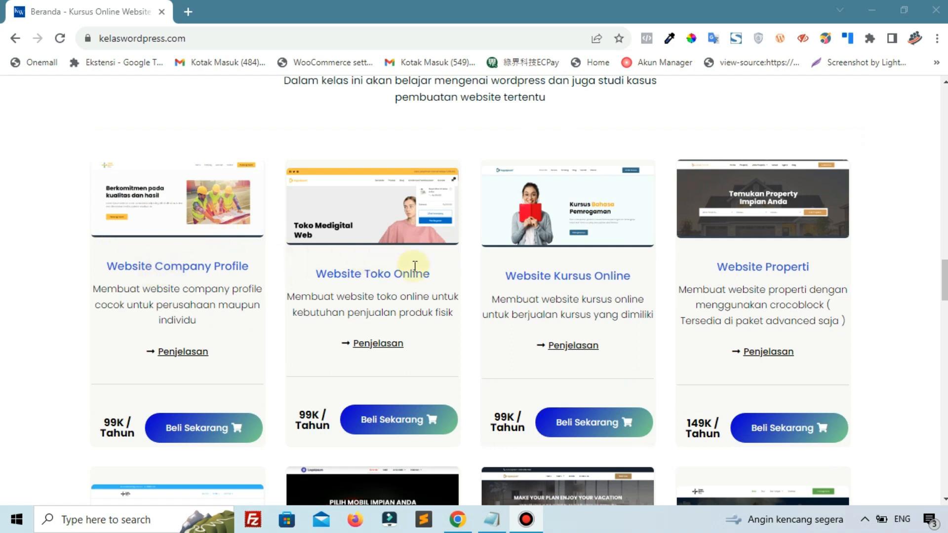
scroll(758, 264, "down", 7)
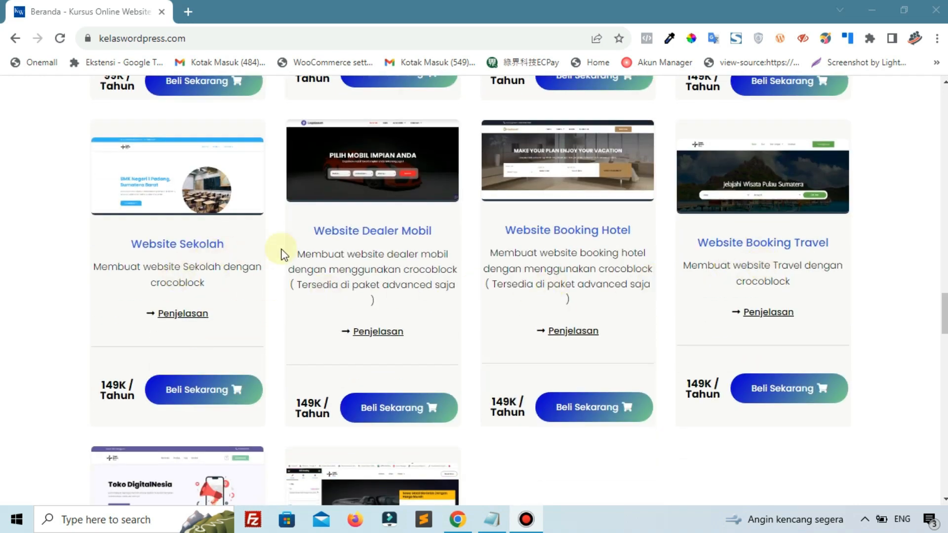
scroll(658, 233, "down", 5)
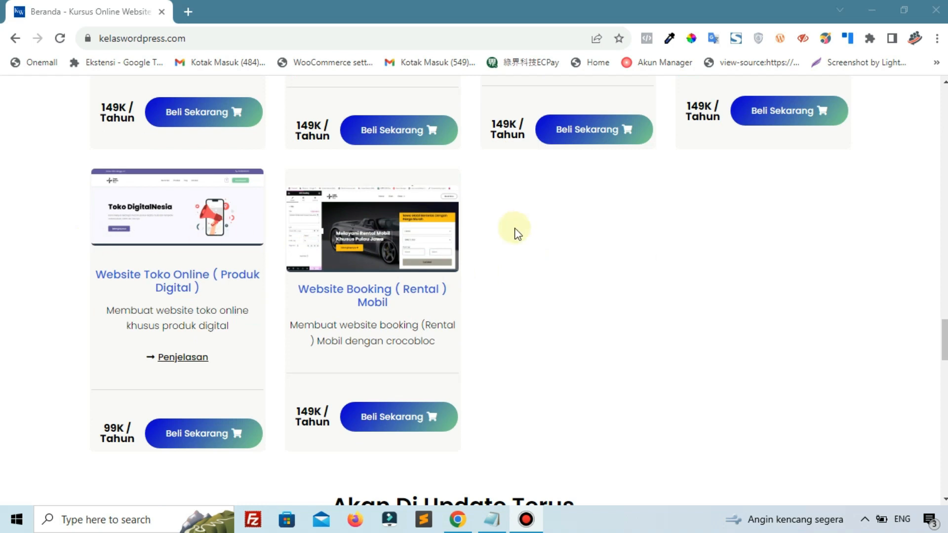
scroll(515, 230, "down", 4)
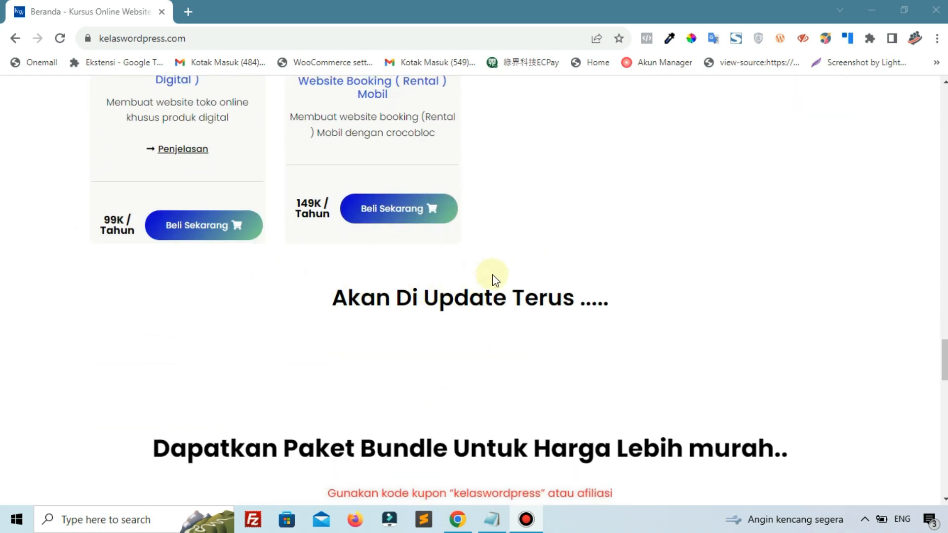
scroll(491, 278, "down", 6)
scroll(493, 274, "down", 3)
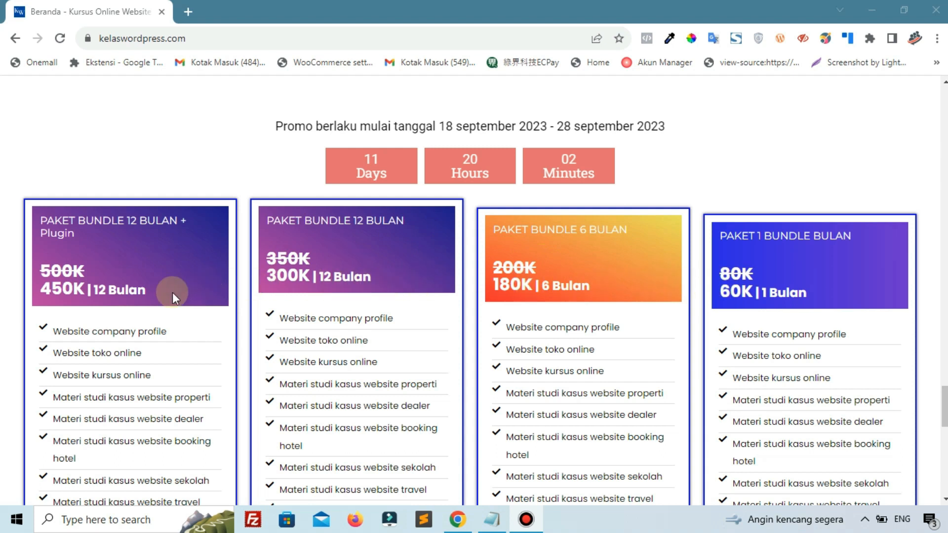
scroll(173, 294, "down", 1)
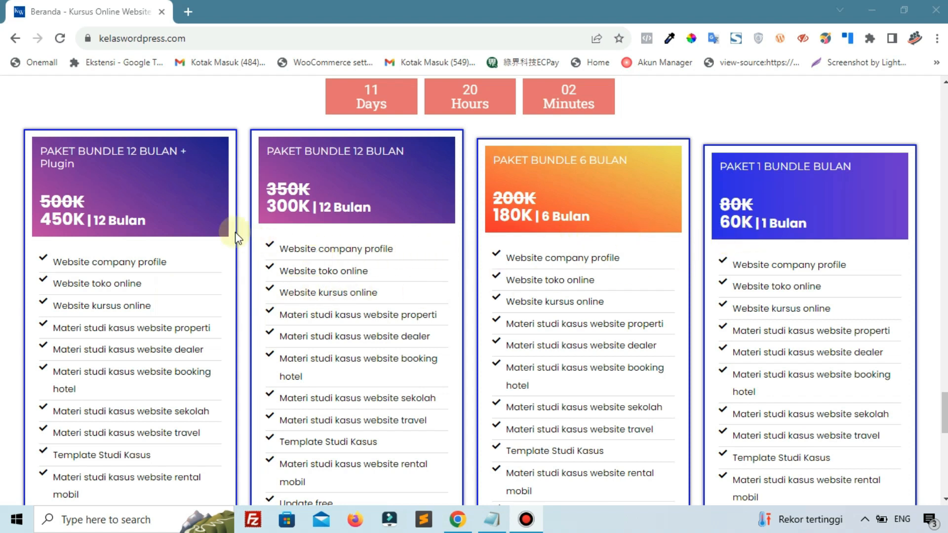
scroll(157, 254, "up", 15)
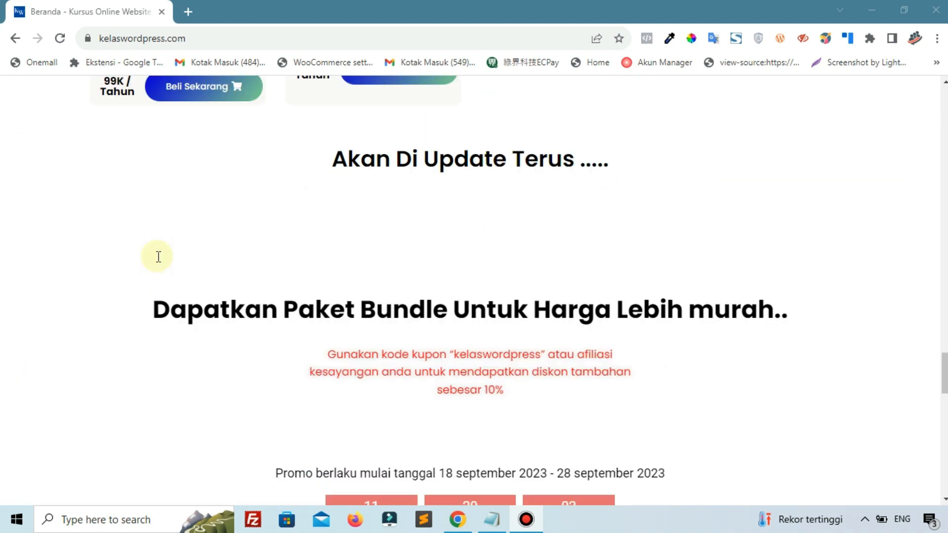
scroll(158, 256, "up", 15)
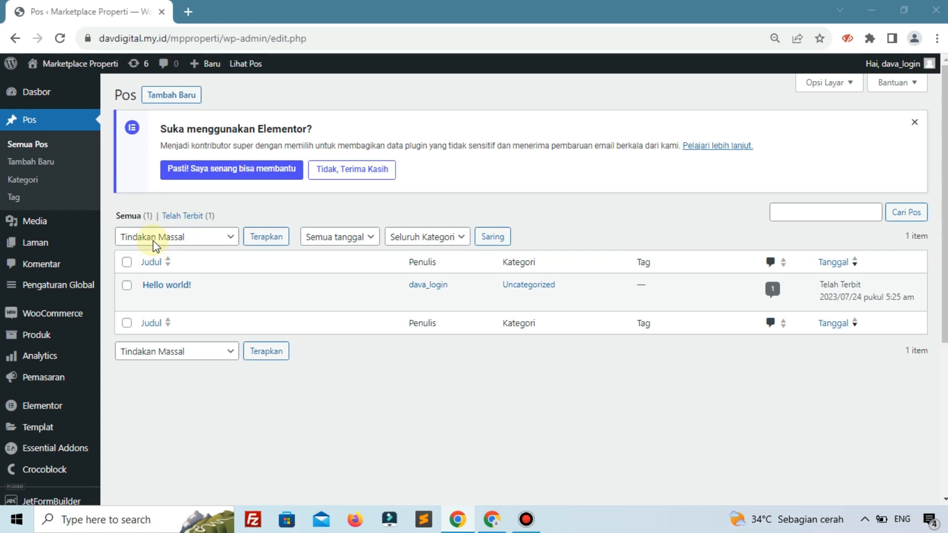
Move the "Hello world!" post to the trash
key("ctrl+plus")
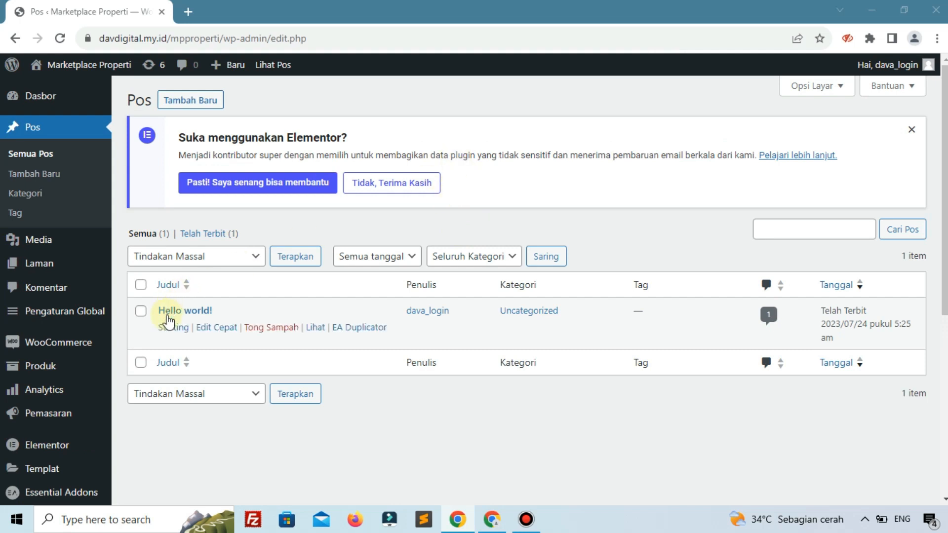
left_click(248, 328)
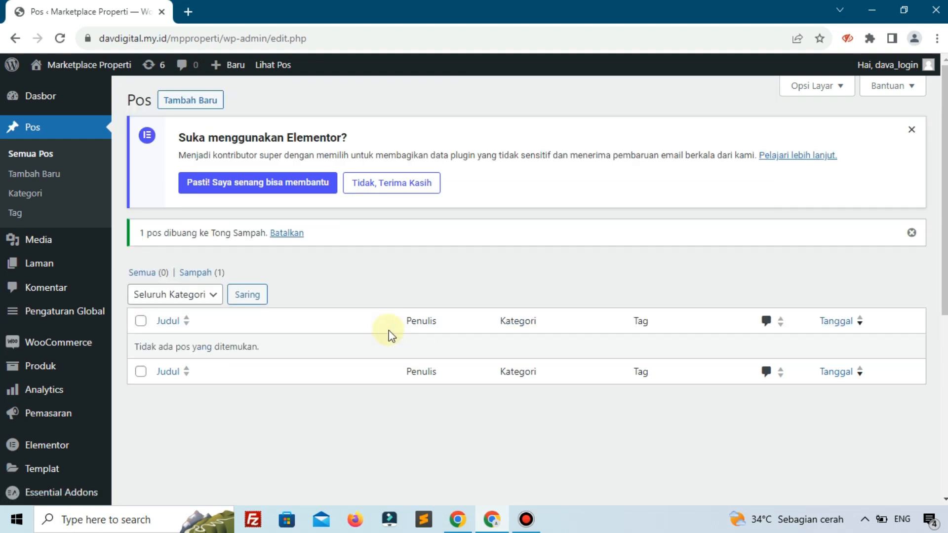
scroll(127, 378, "down", 7)
scroll(128, 366, "up", 7)
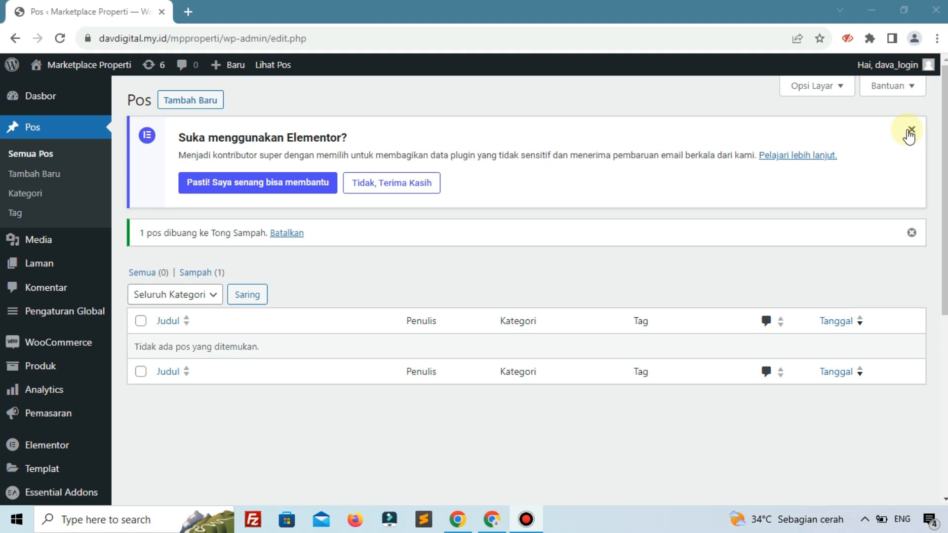
Dismiss the Elementor data-sharing notice and the trash notice above the post list
left_click(910, 131)
left_click(910, 130)
left_click(910, 131)
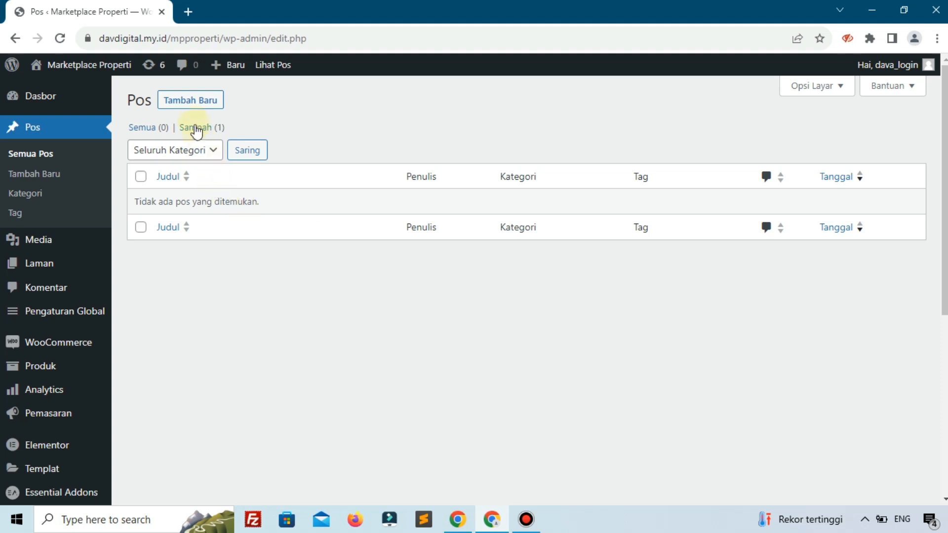
Create a new post and give it the title "Artikel 1"
left_click(188, 103)
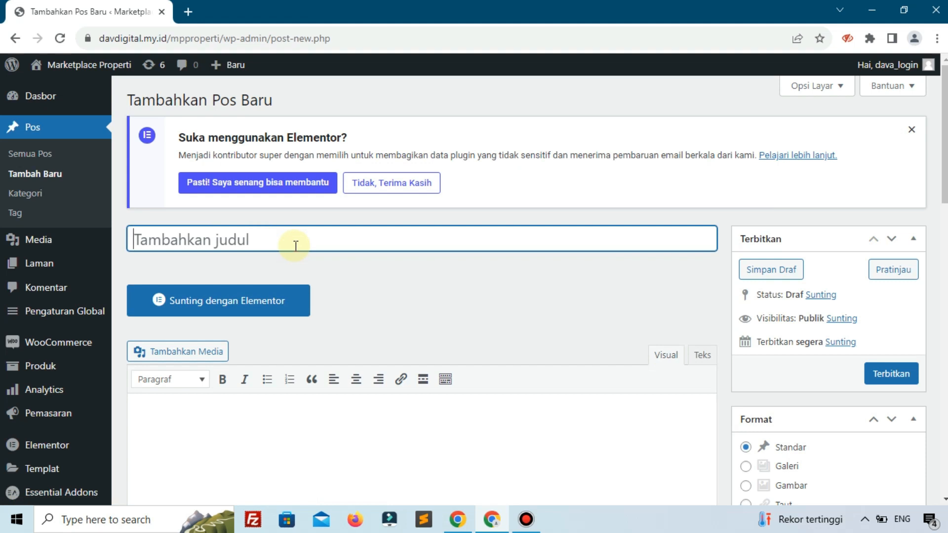
type("Artikel ")
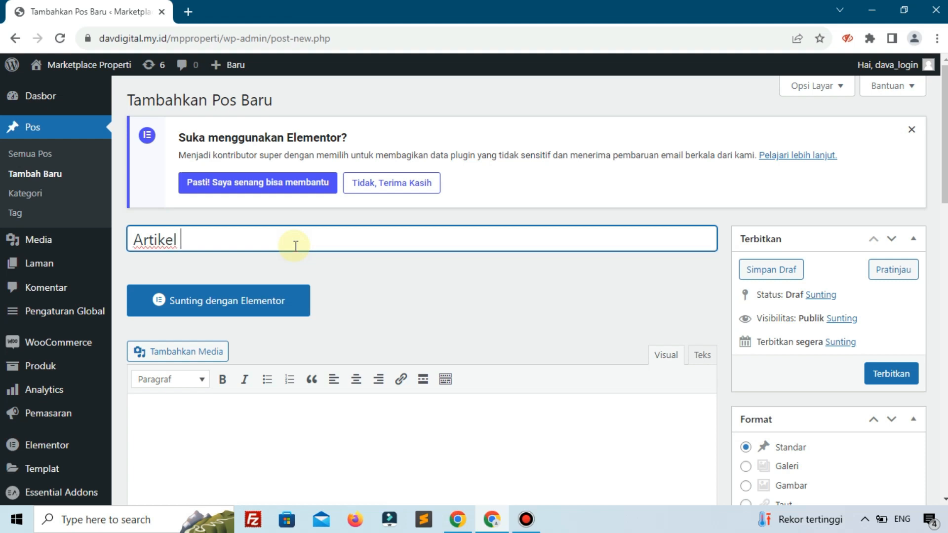
type("1")
Open loremipsum.io in a new browser tab and copy its lorem ipsum placeholder paragraph for the post body
scroll(239, 289, "down", 2)
scroll(257, 314, "down", 3)
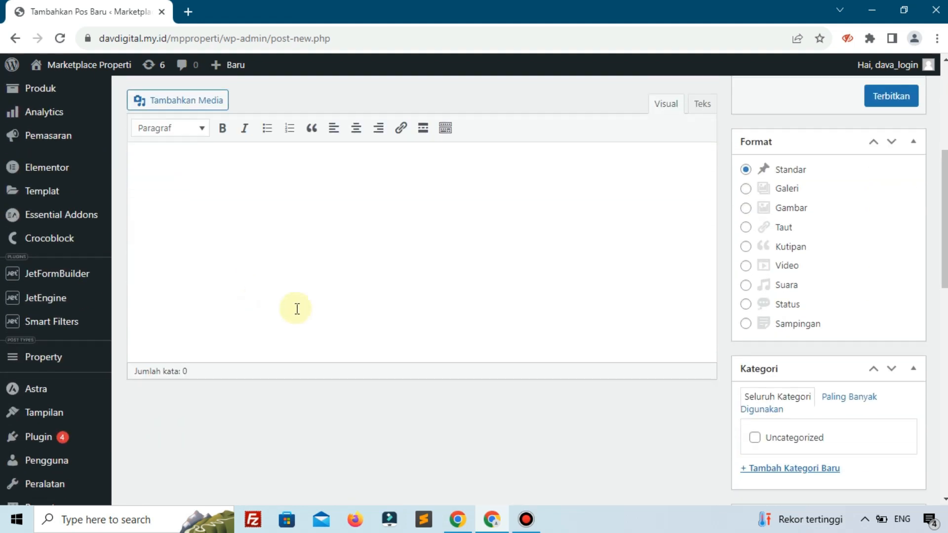
left_click(334, 274)
scroll(332, 275, "up", 1)
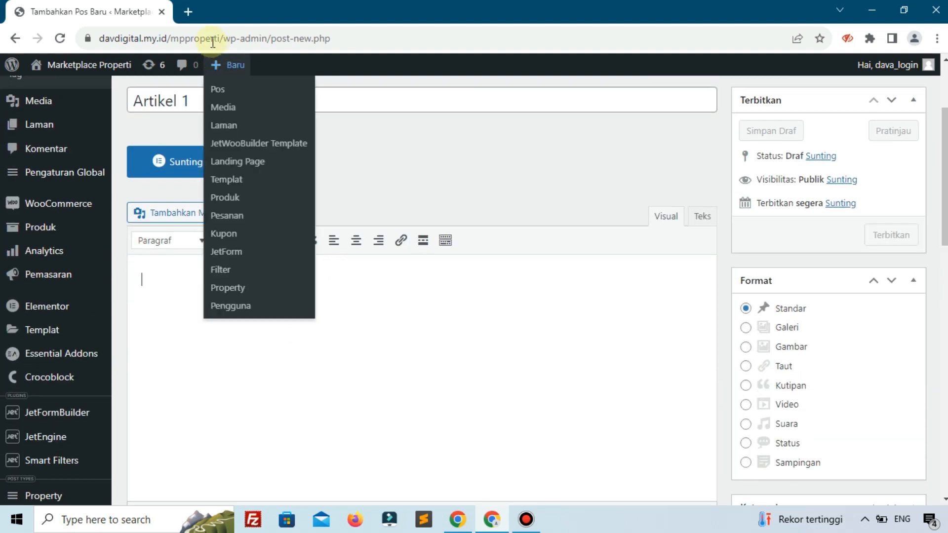
left_click(194, 19)
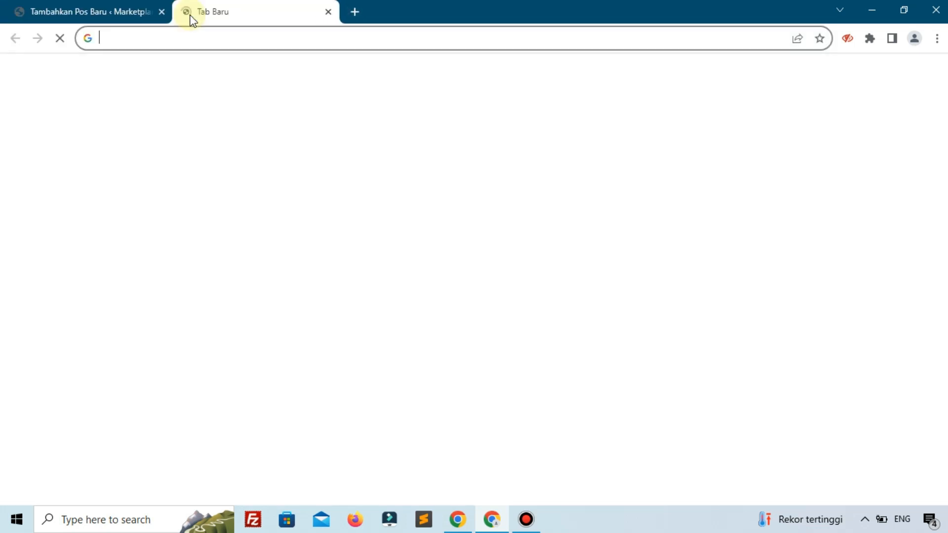
type("lor")
key("Return")
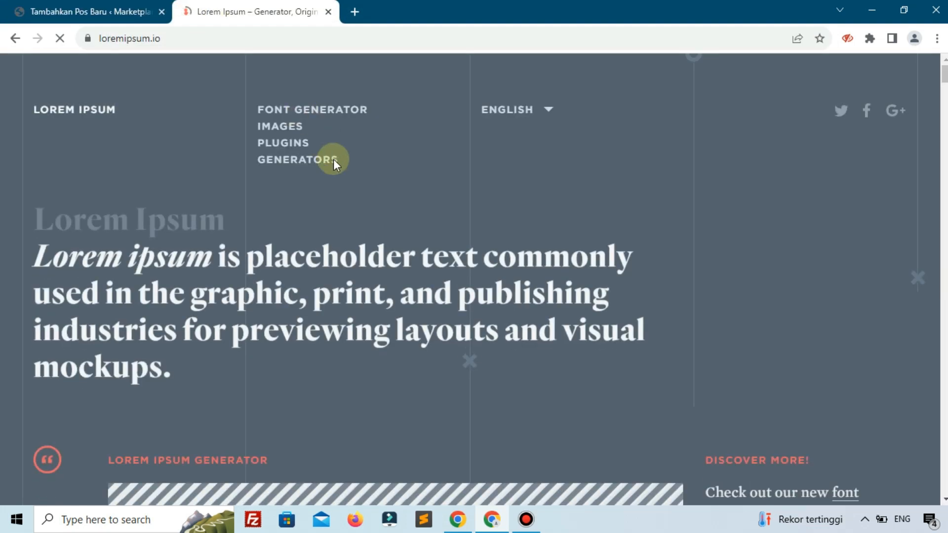
scroll(334, 159, "down", 8)
left_click(608, 370)
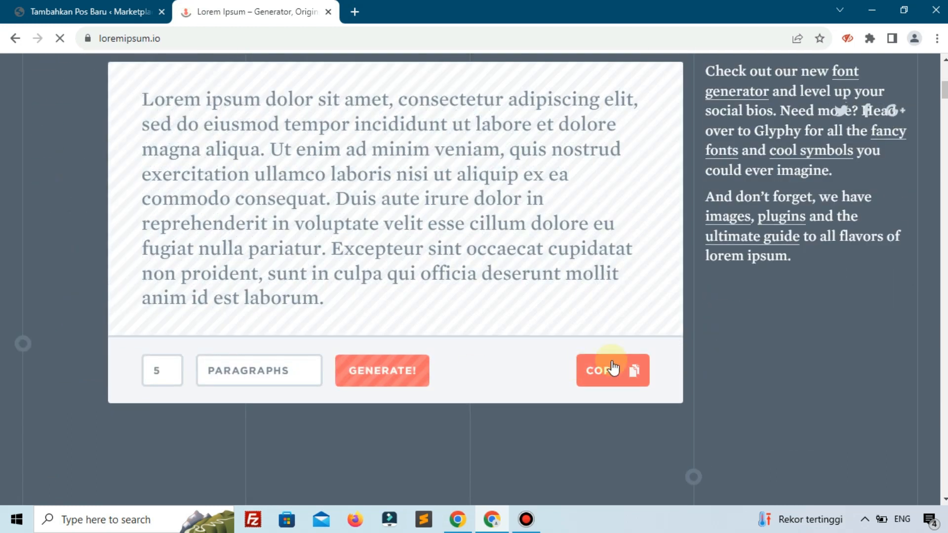
Paste the lorem ipsum paragraph three times into the content of the "Artikel 1" post
key("ctrl+Tab")
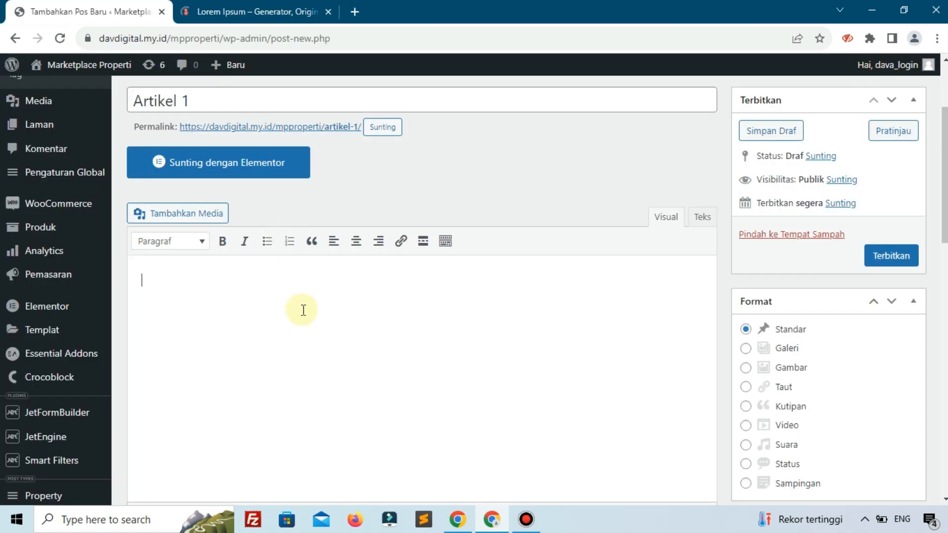
key("ctrl+v")
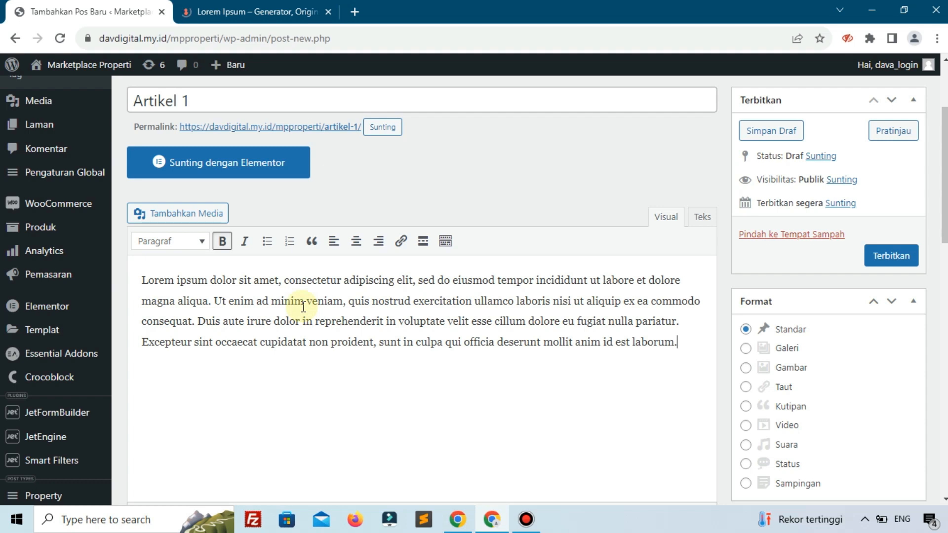
key("ctrl+v")
key("ctrl+v")
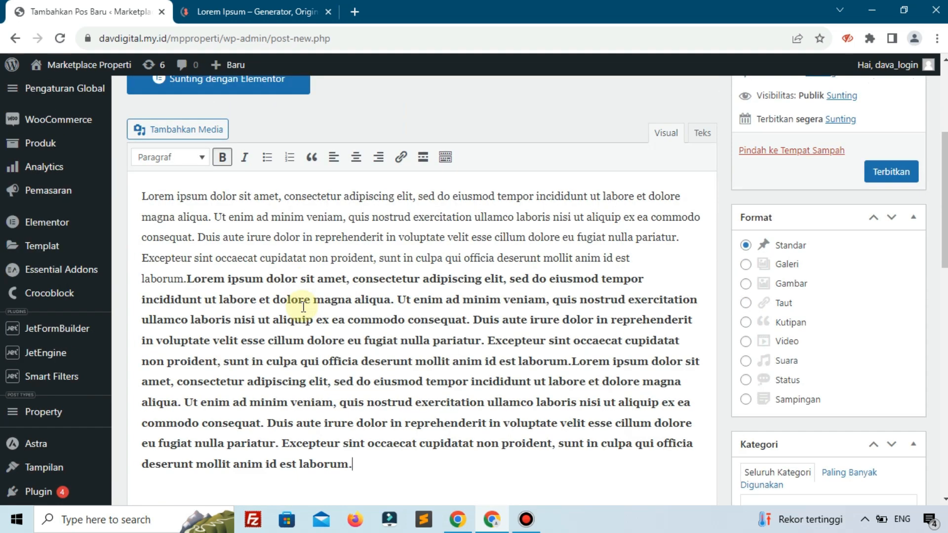
Add a new category named "Properti" and assign it to the post
scroll(303, 307, "down", 5)
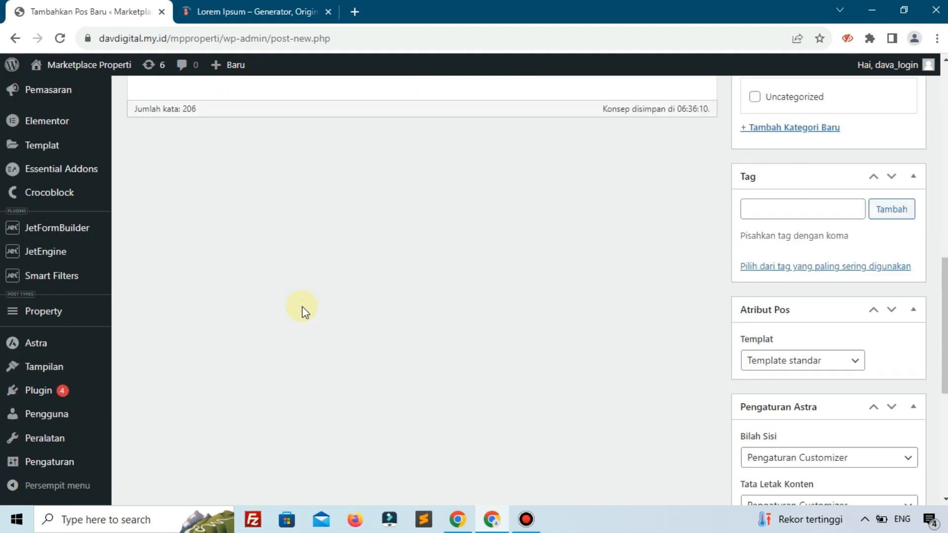
scroll(302, 306, "up", 8)
scroll(776, 294, "down", 3)
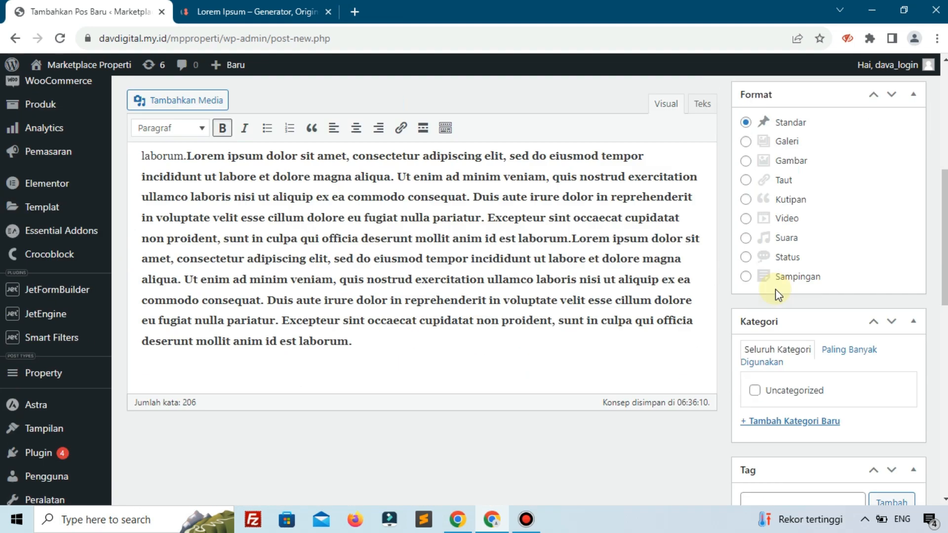
scroll(795, 294, "down", 3)
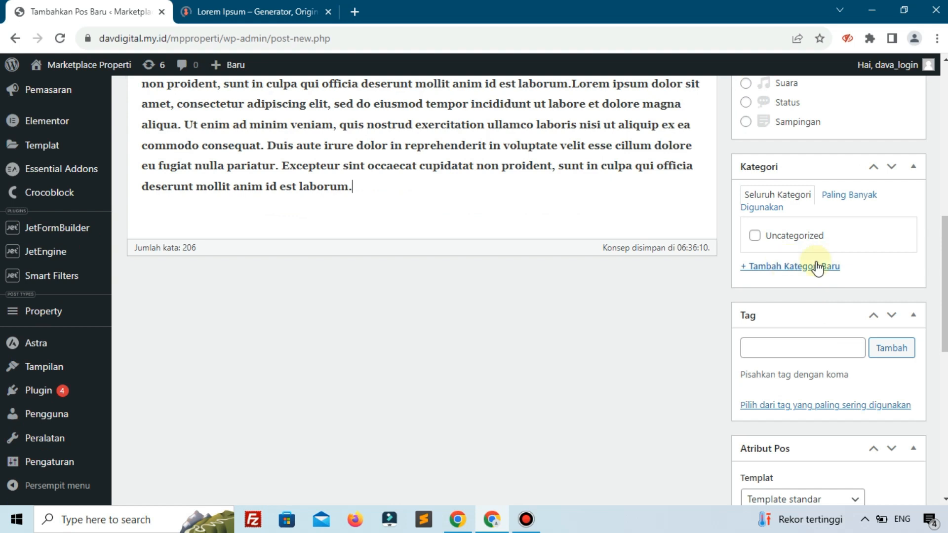
left_click(817, 267)
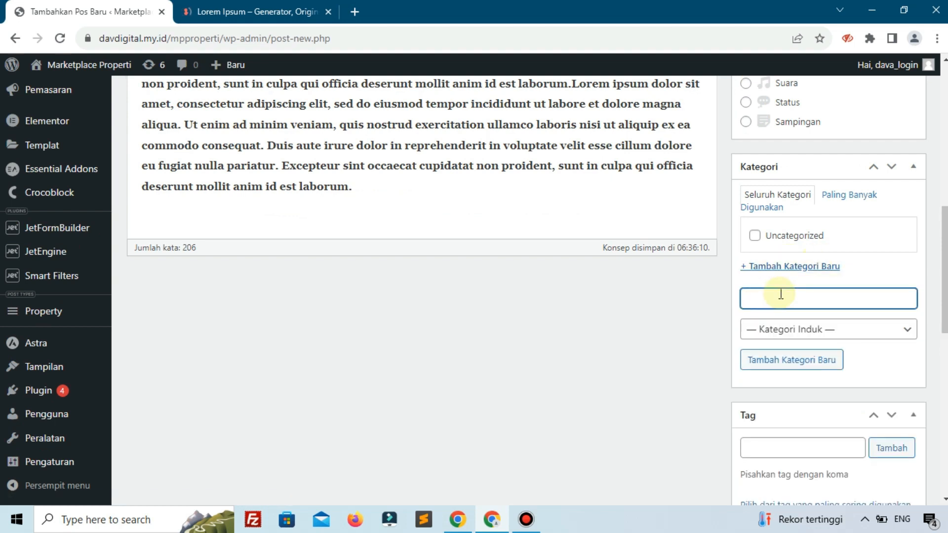
type("Properti")
key("Return")
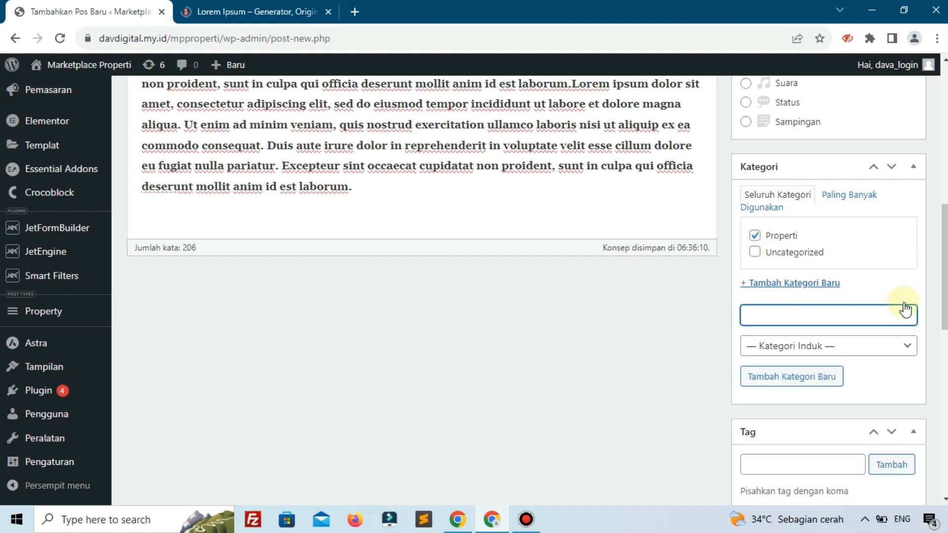
Set the house photo new-gde6464d89_1920.jpg from the media library as the post's featured image
scroll(905, 309, "down", 3)
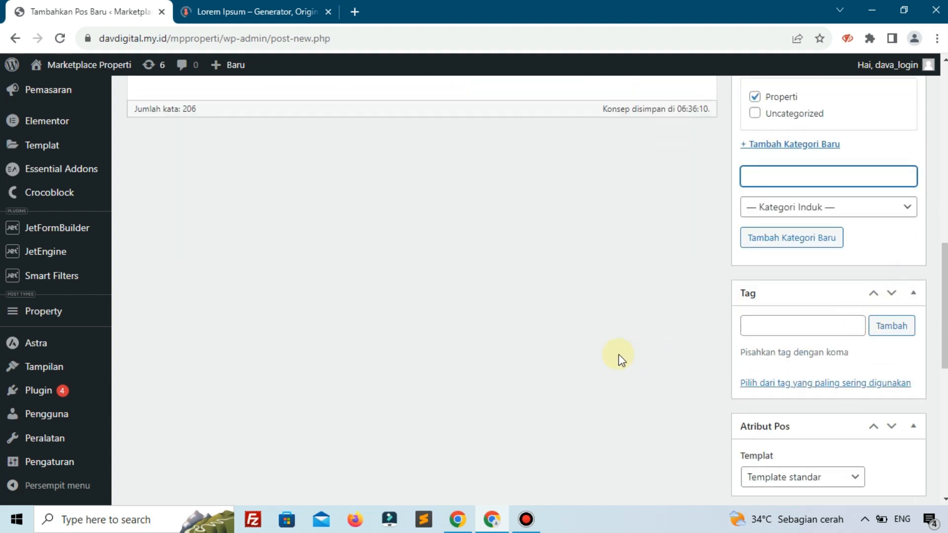
scroll(621, 359, "down", 7)
scroll(487, 377, "down", 2)
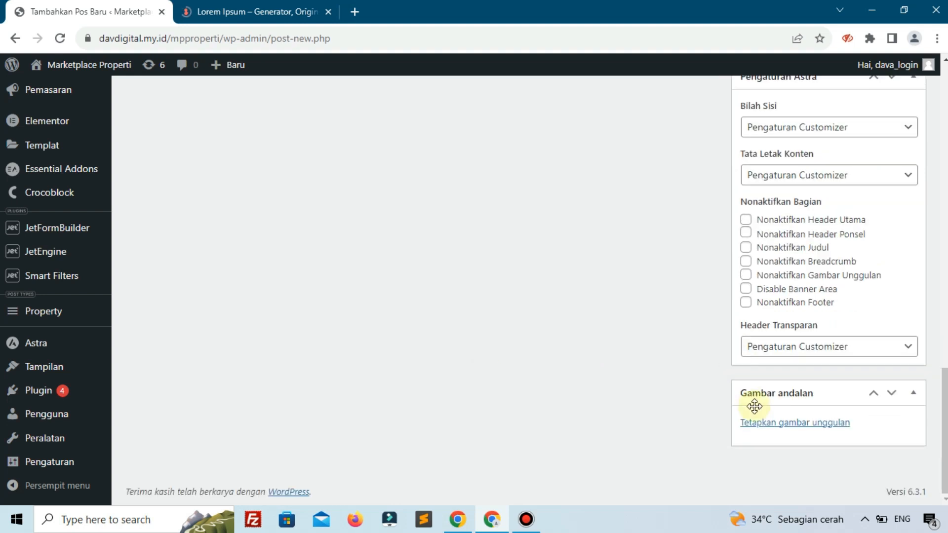
left_click(790, 427)
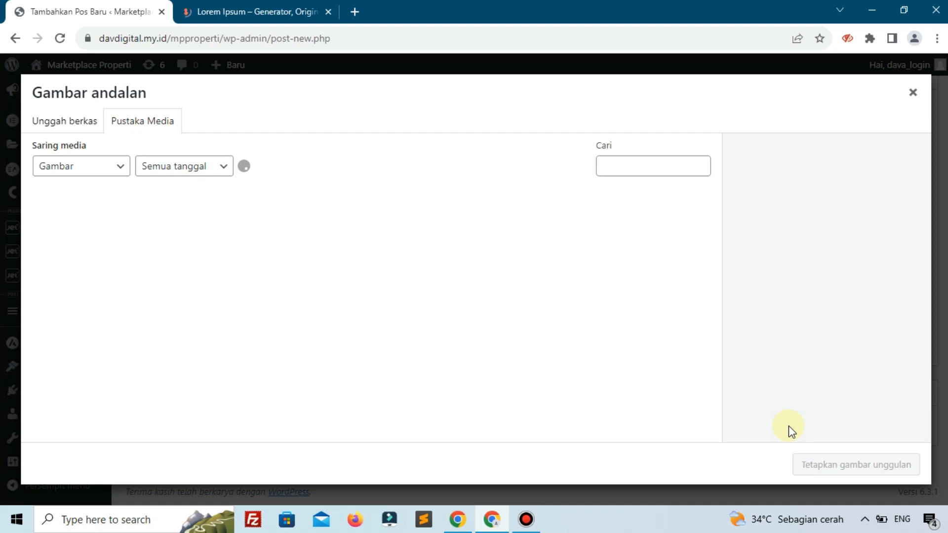
left_click(66, 128)
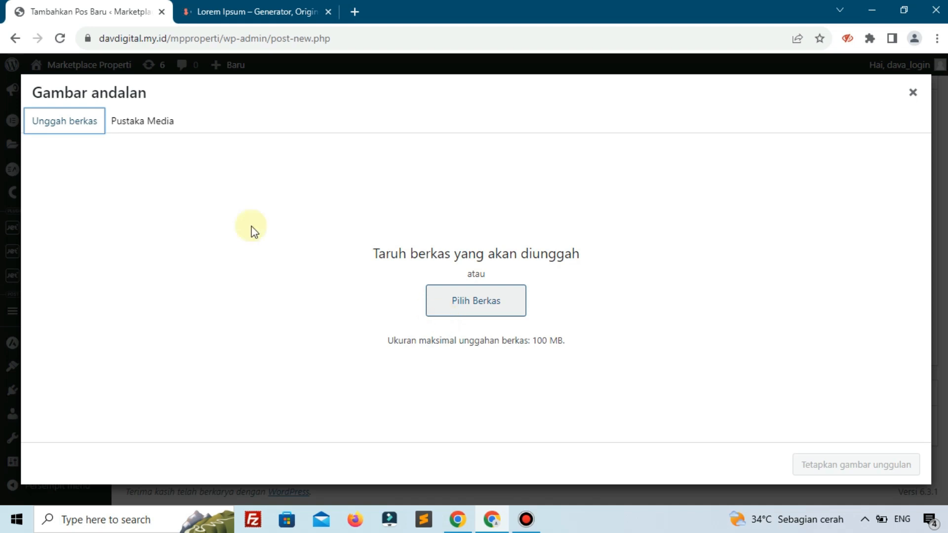
left_click(143, 121)
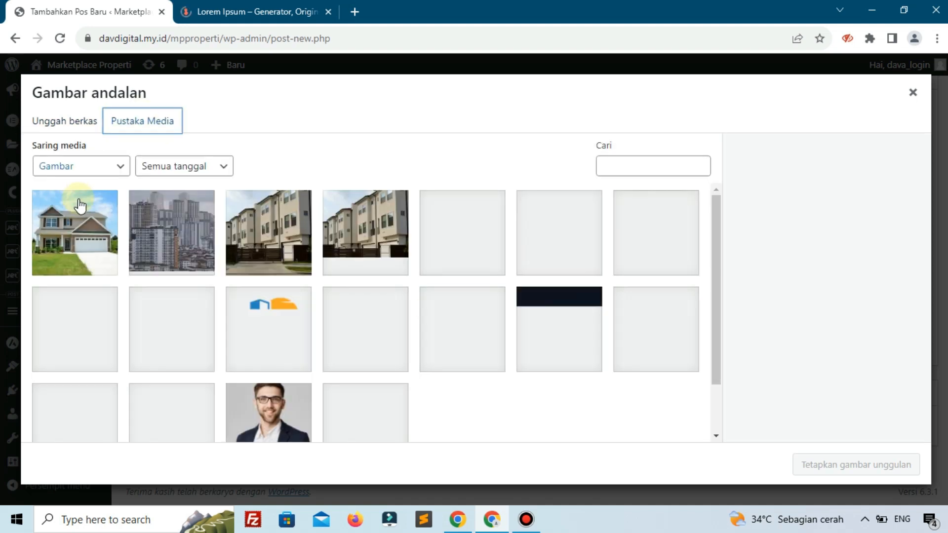
left_click(105, 264)
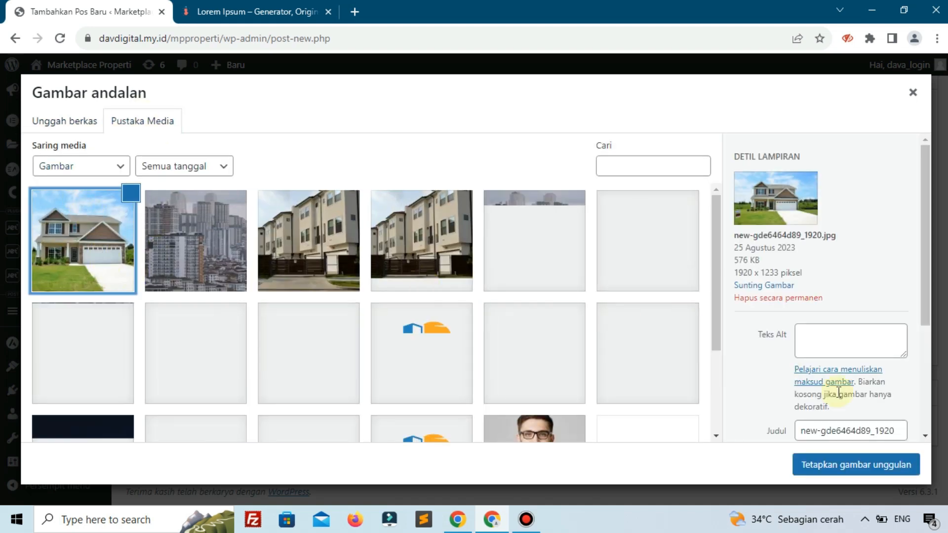
left_click(841, 472)
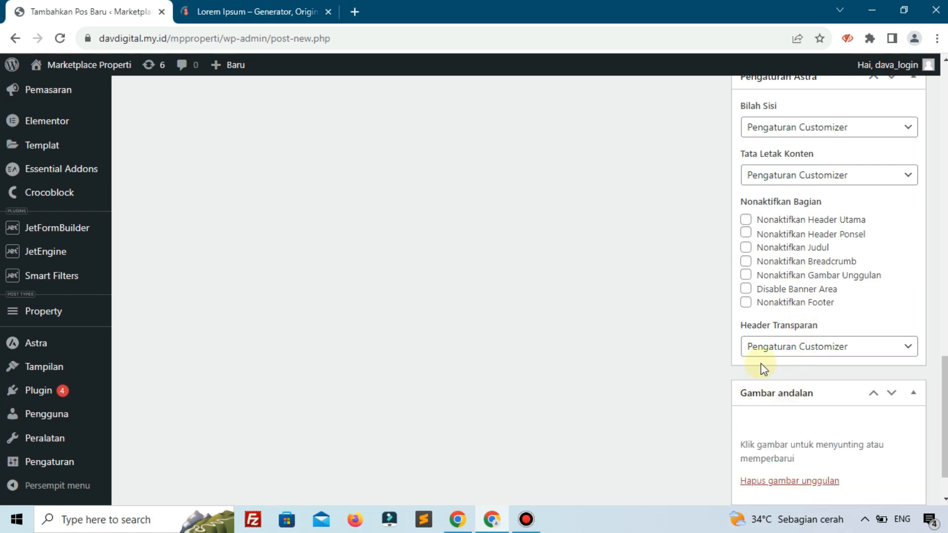
scroll(670, 379, "down", 1)
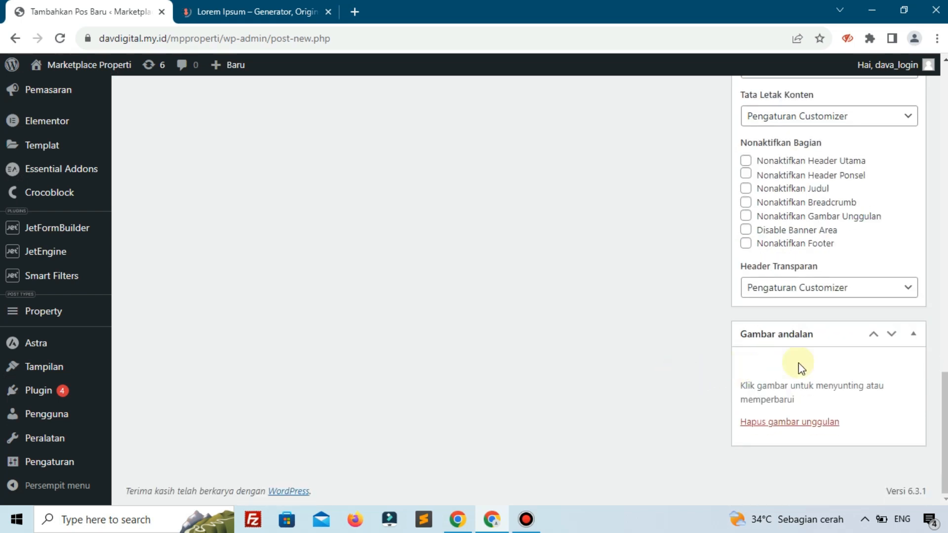
scroll(479, 348, "up", 2)
scroll(479, 345, "down", 2)
scroll(486, 350, "up", 7)
scroll(790, 396, "down", 7)
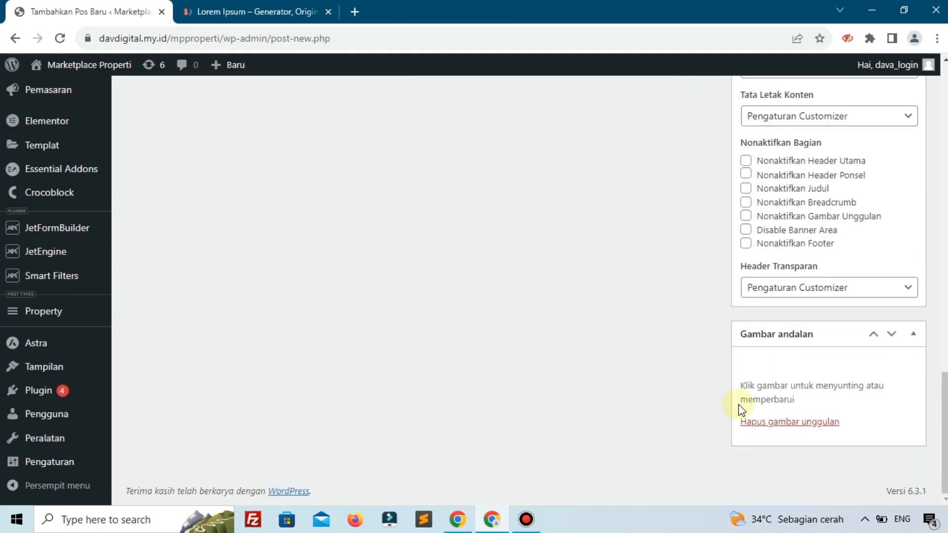
left_click(867, 521)
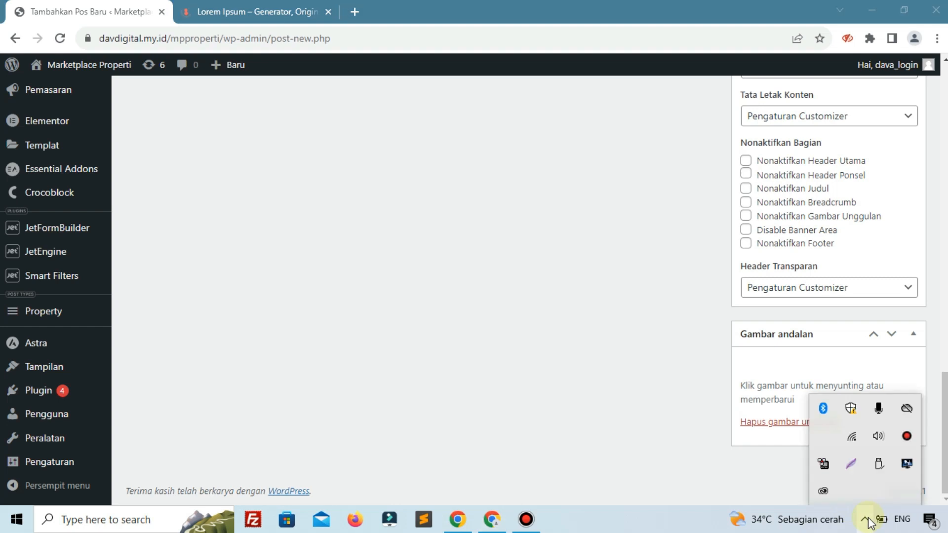
left_click(605, 402)
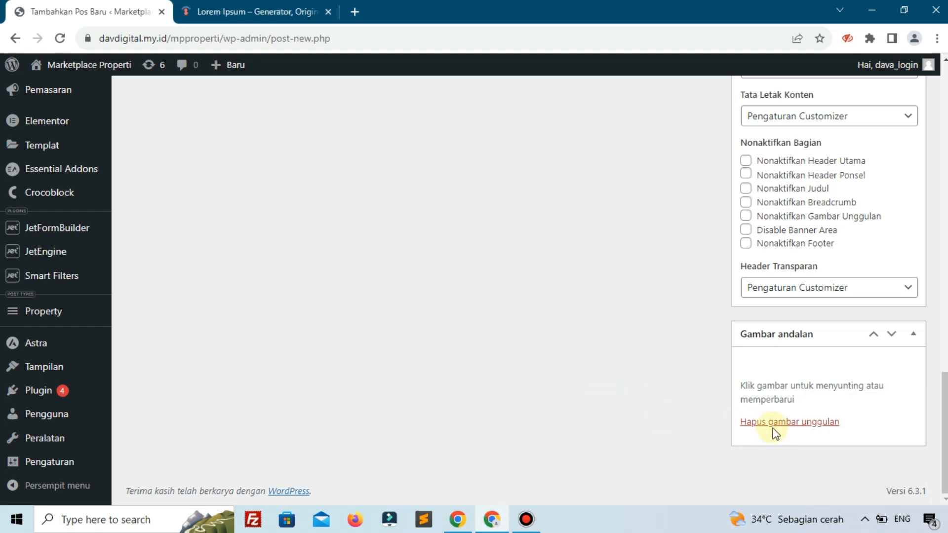
Remove the post's featured image and assign the house photo new-gde6464d89_1920.jpg from the media library again
left_click(773, 426)
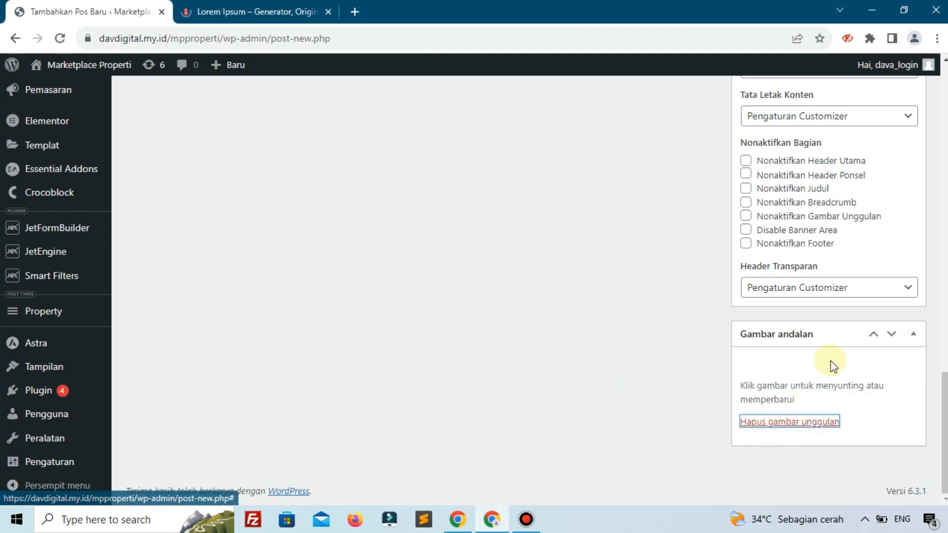
left_click(769, 372)
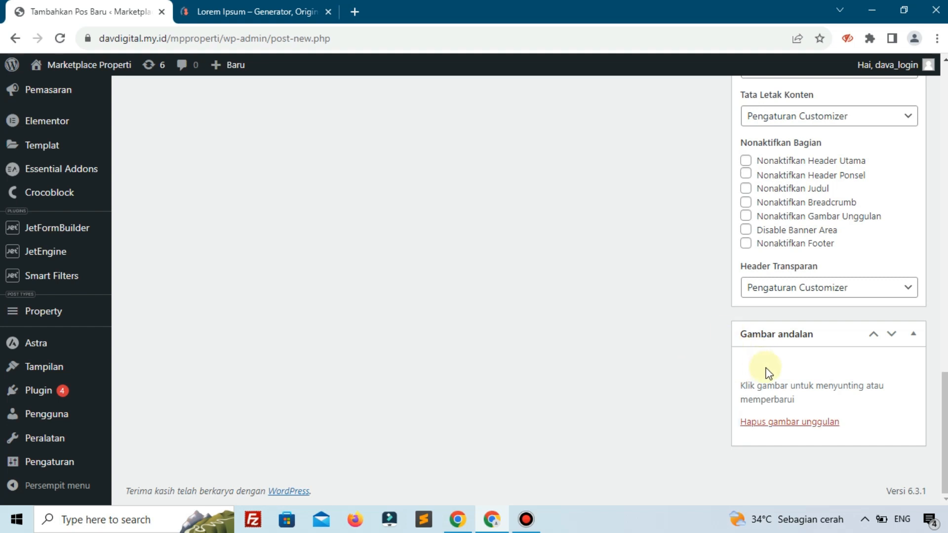
left_click(769, 422)
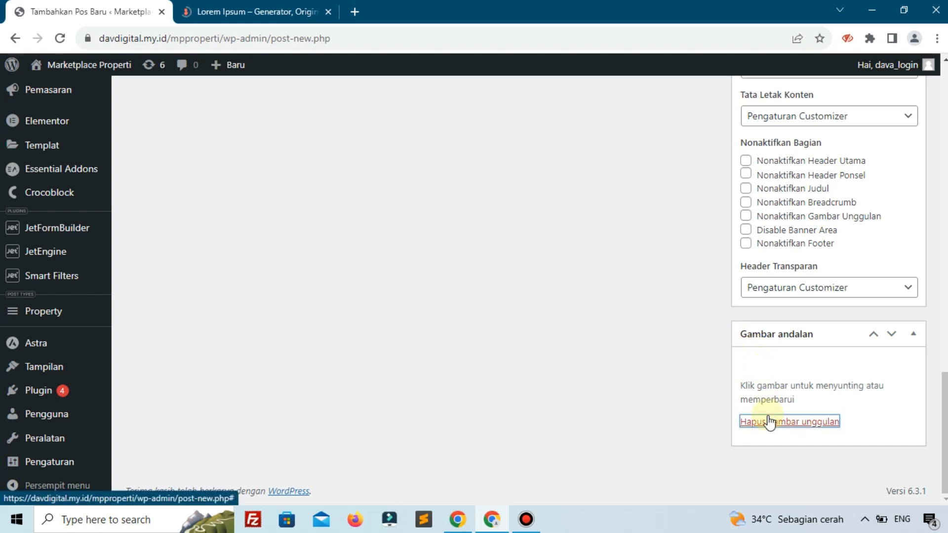
left_click(769, 422)
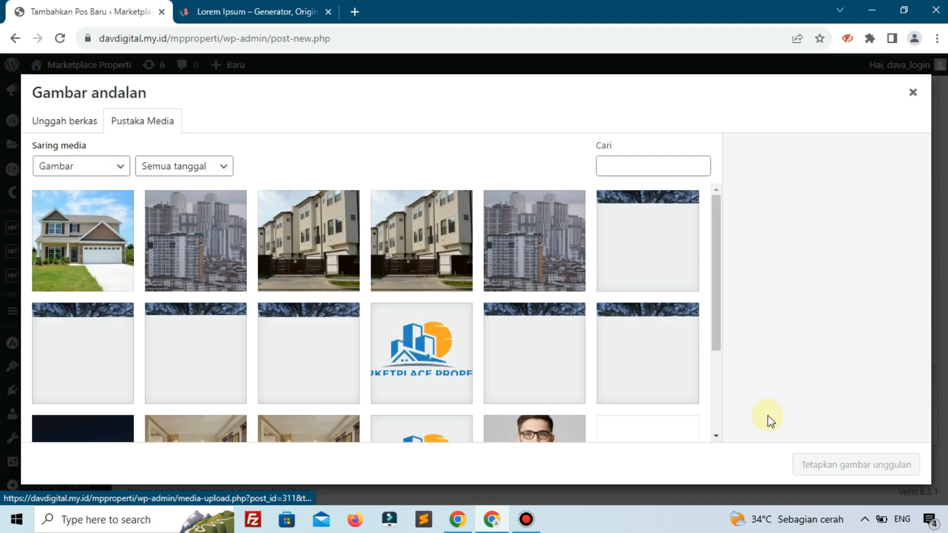
left_click(127, 271)
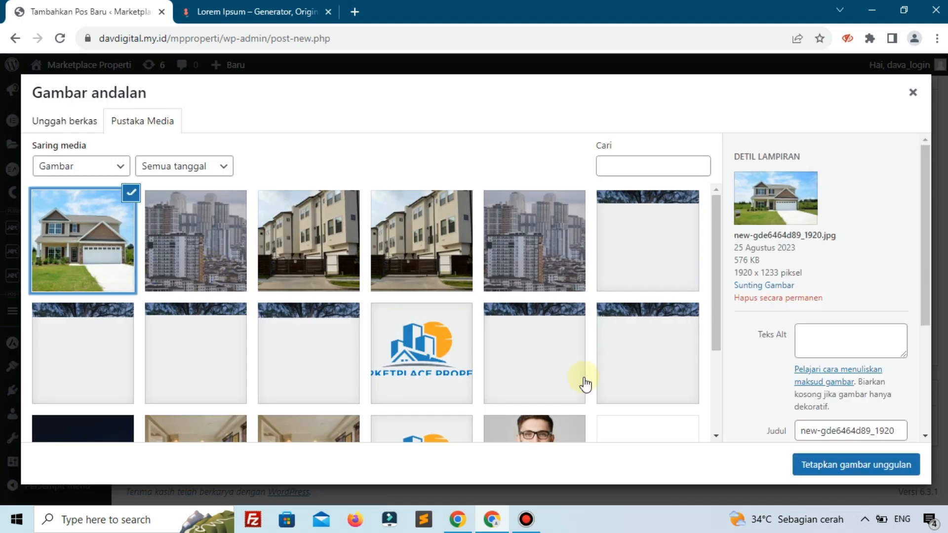
left_click(810, 463)
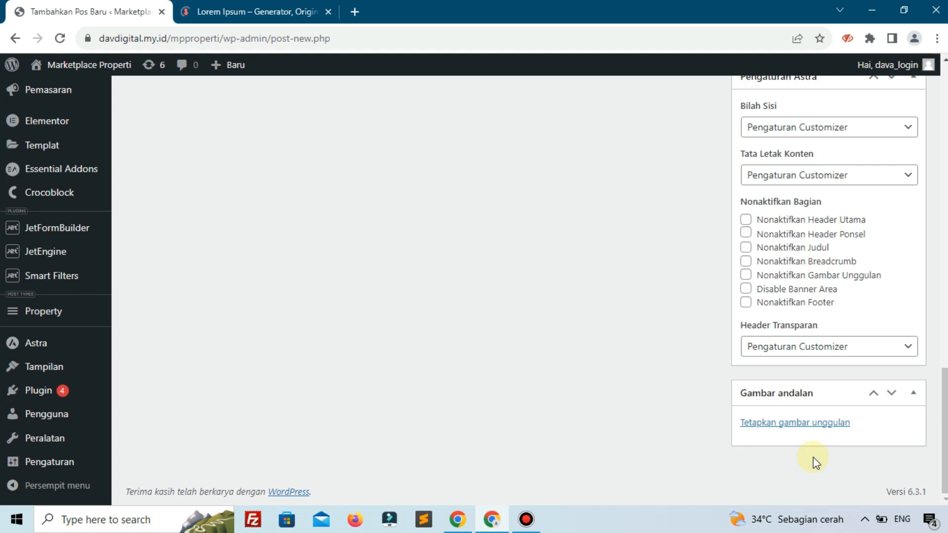
scroll(481, 348, "up", 1)
scroll(482, 347, "down", 2)
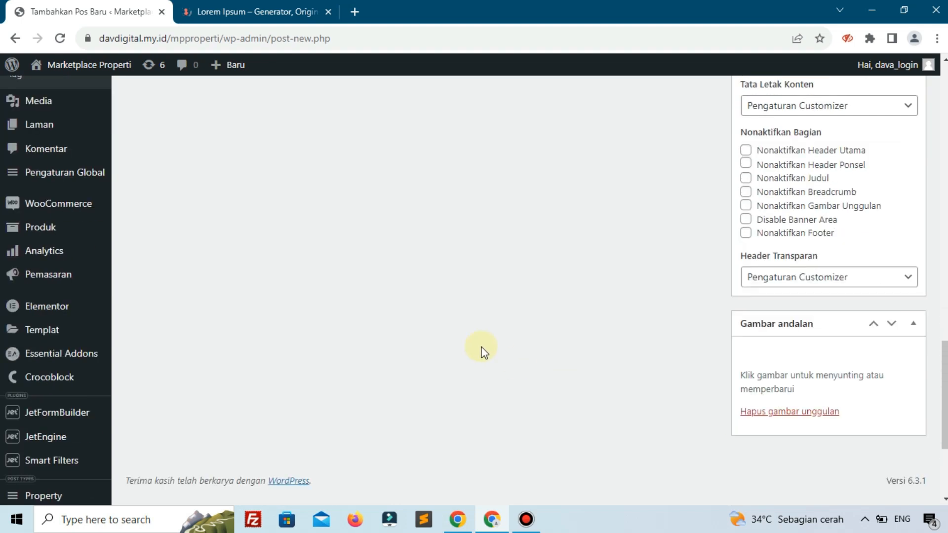
Publish the "Artikel 1" post and check its featured image in the post editor
scroll(482, 352, "up", 10)
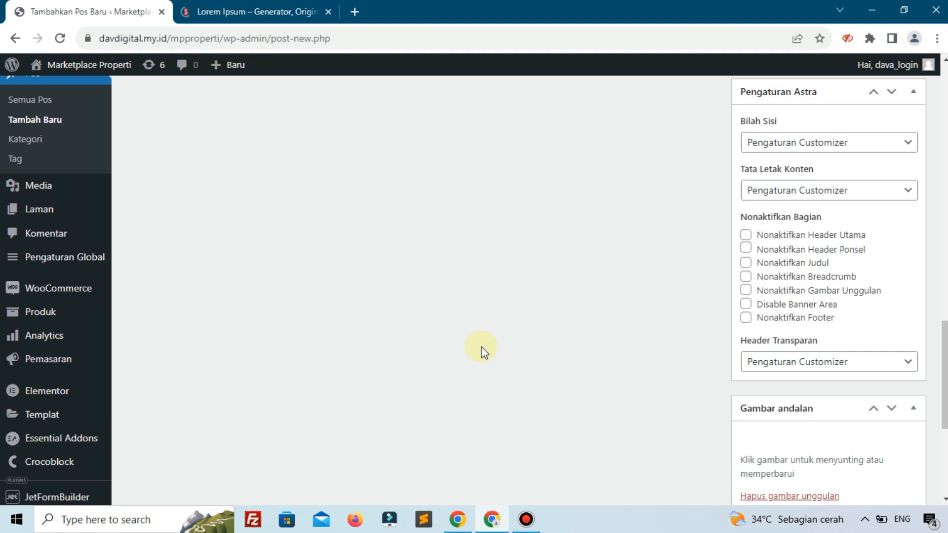
scroll(574, 347, "up", 6)
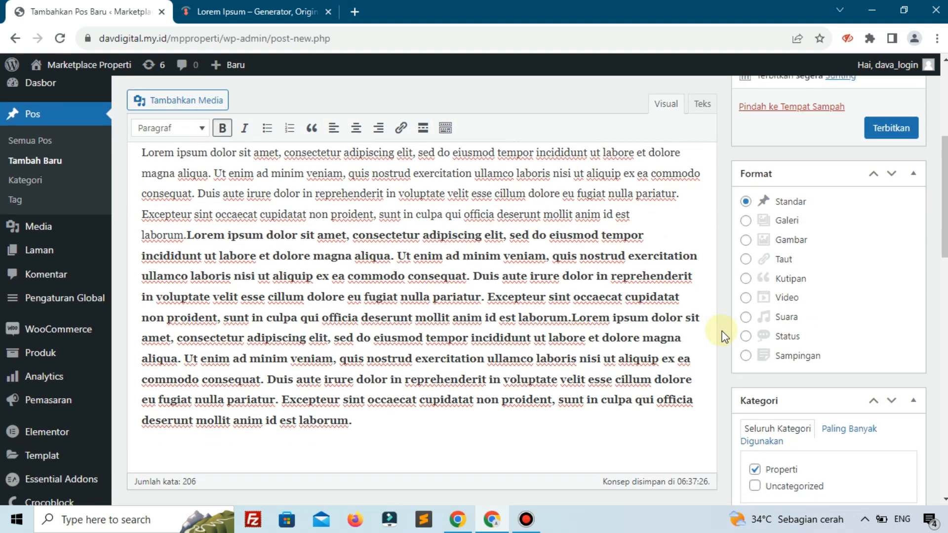
left_click(890, 347)
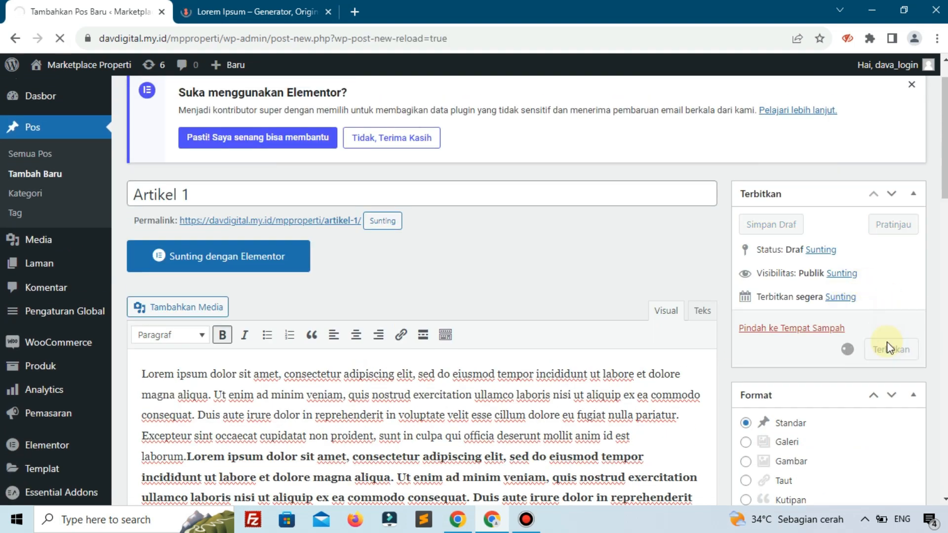
scroll(815, 356, "down", 15)
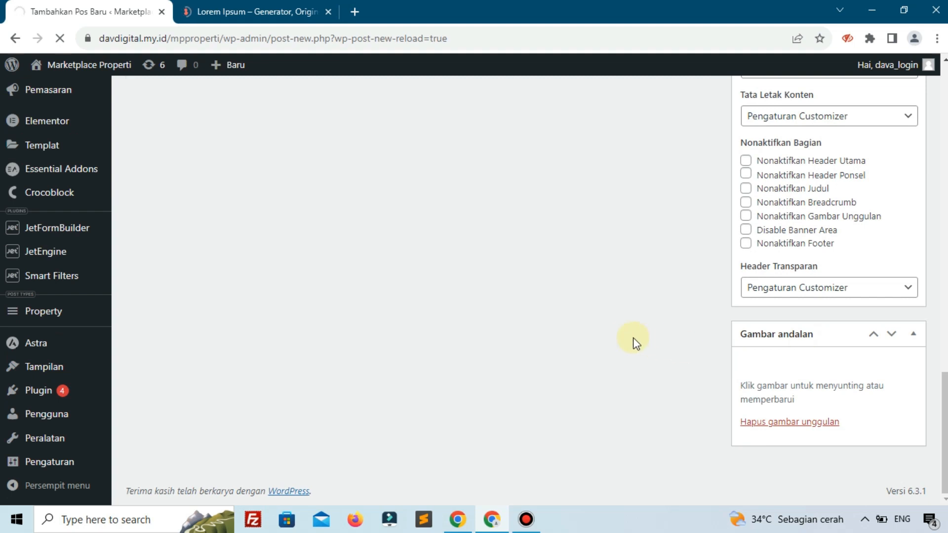
scroll(629, 339, "up", 13)
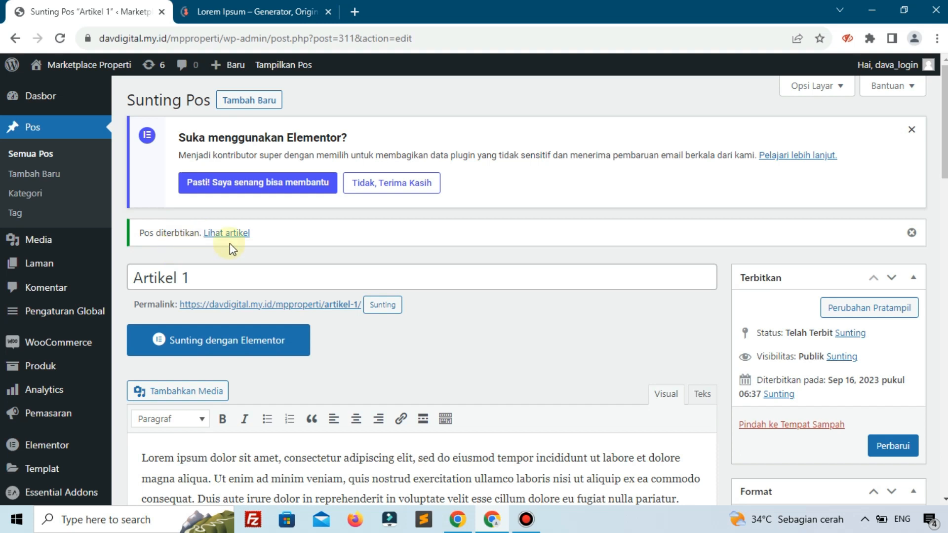
scroll(301, 257, "down", 10)
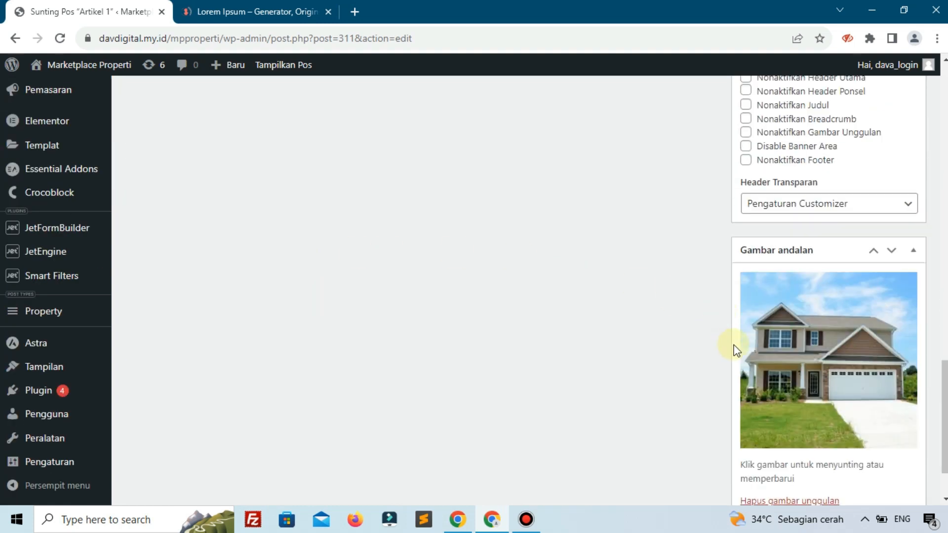
scroll(384, 341, "up", 10)
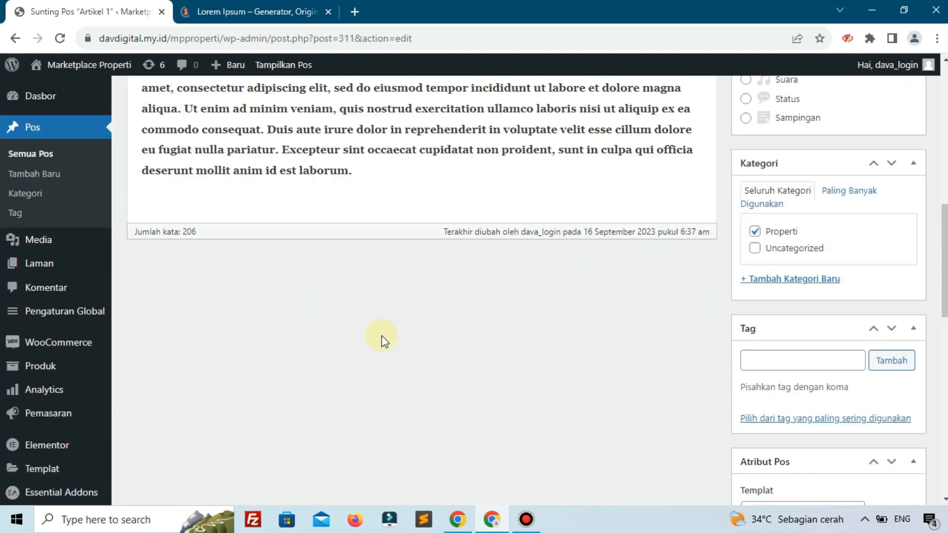
scroll(383, 336, "up", 3)
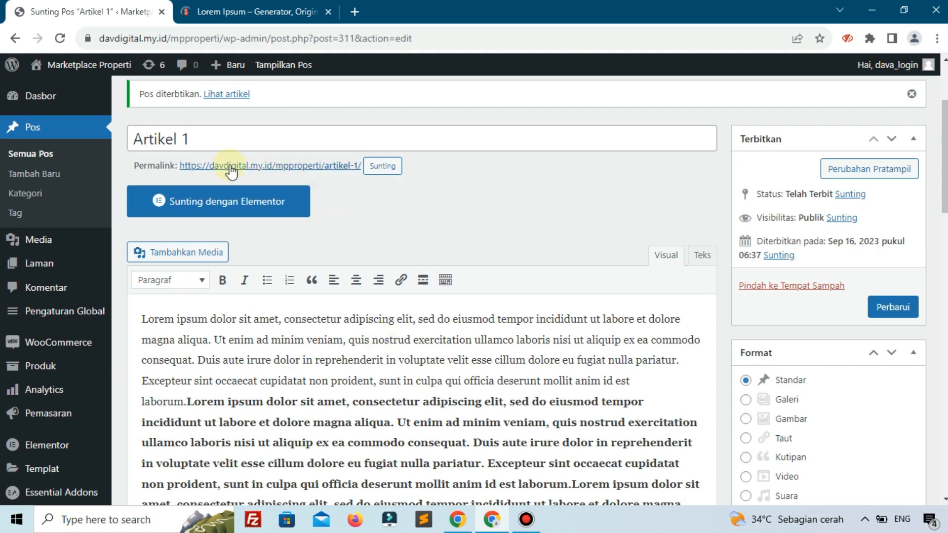
Open the published "Artikel 1" page from its permalink in a new tab, review its content and close the tab
right_click(263, 165)
left_click(263, 178)
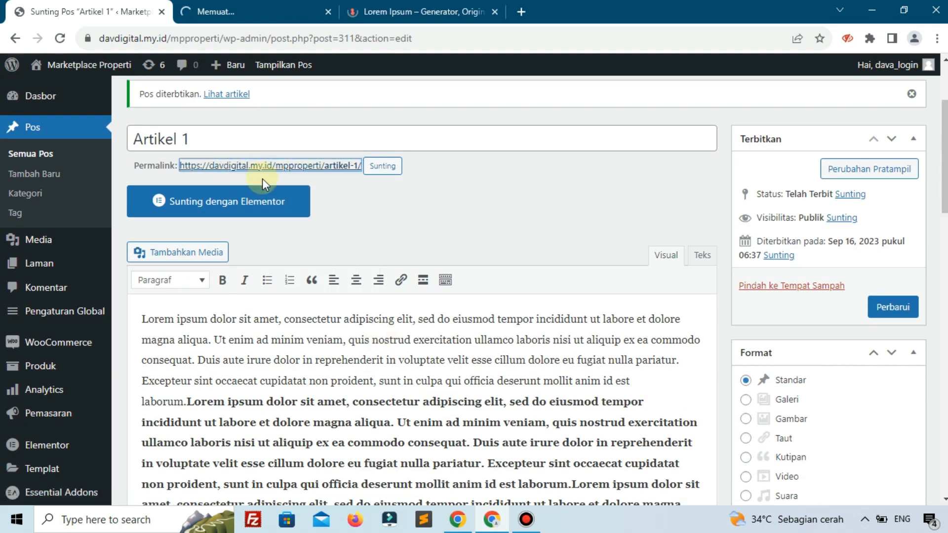
left_click(278, 6)
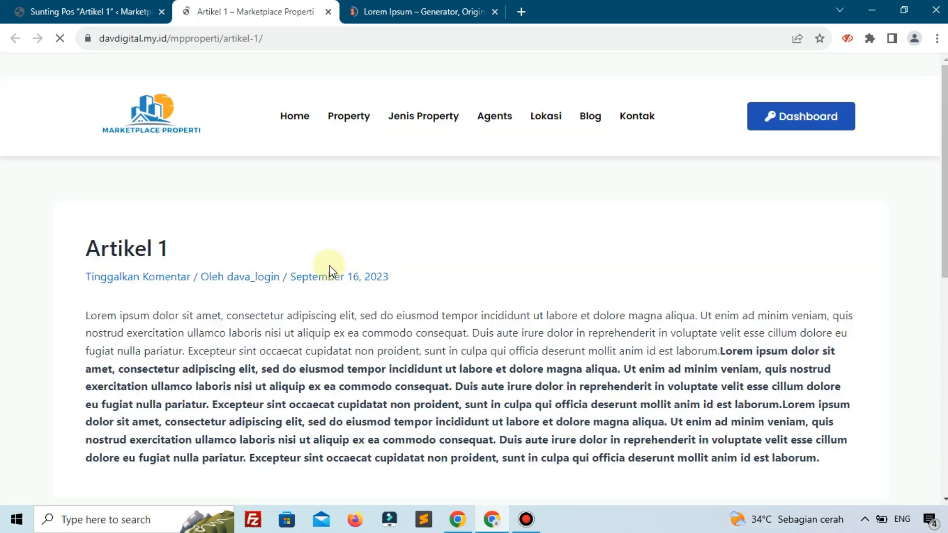
scroll(343, 266, "down", 10)
scroll(344, 265, "up", 10)
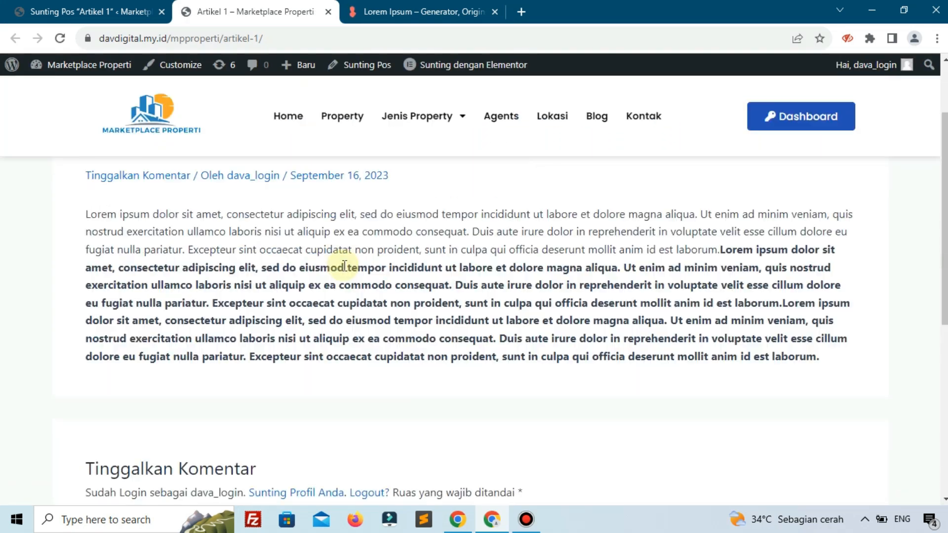
left_click_drag(213, 316, 572, 401)
left_click(572, 401)
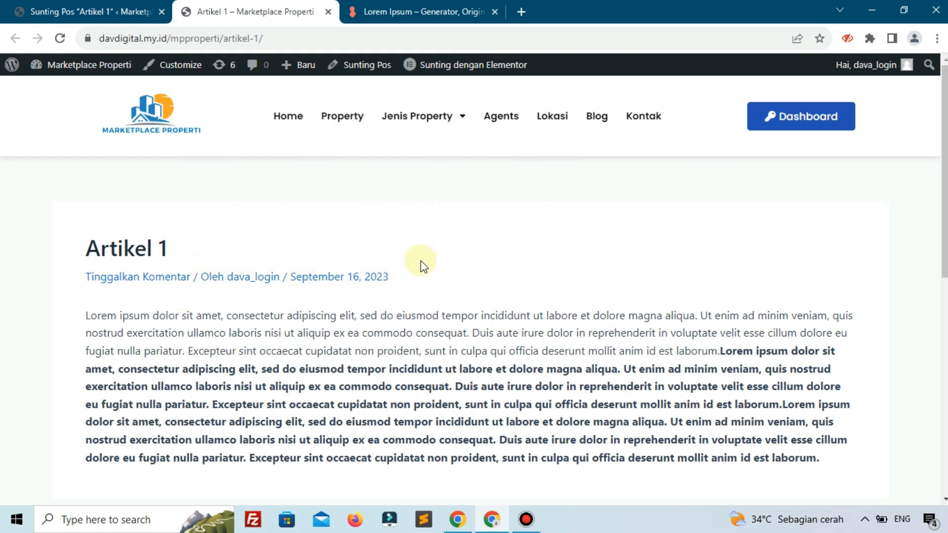
left_click(328, 13)
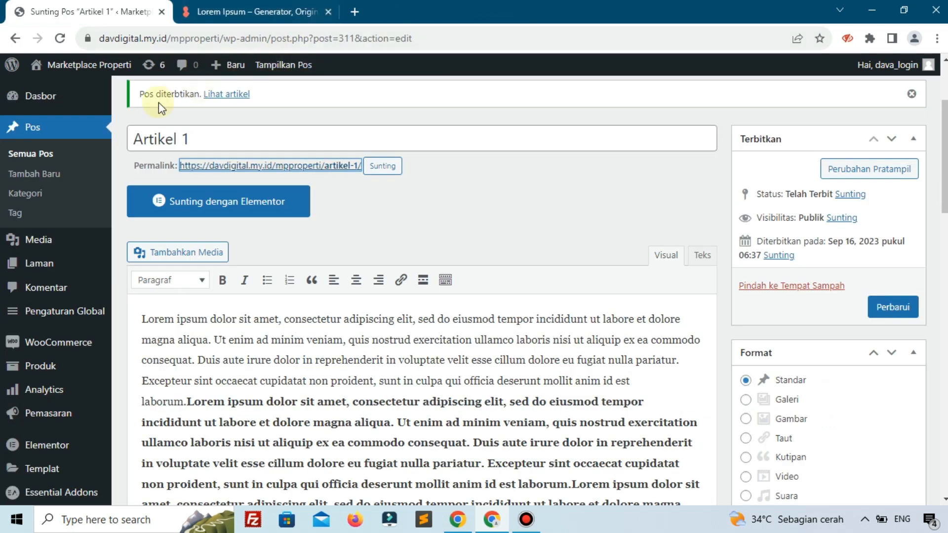
Open the list of all posts and check the EA Duplicator action available for "Artikel 1"
left_click(36, 159)
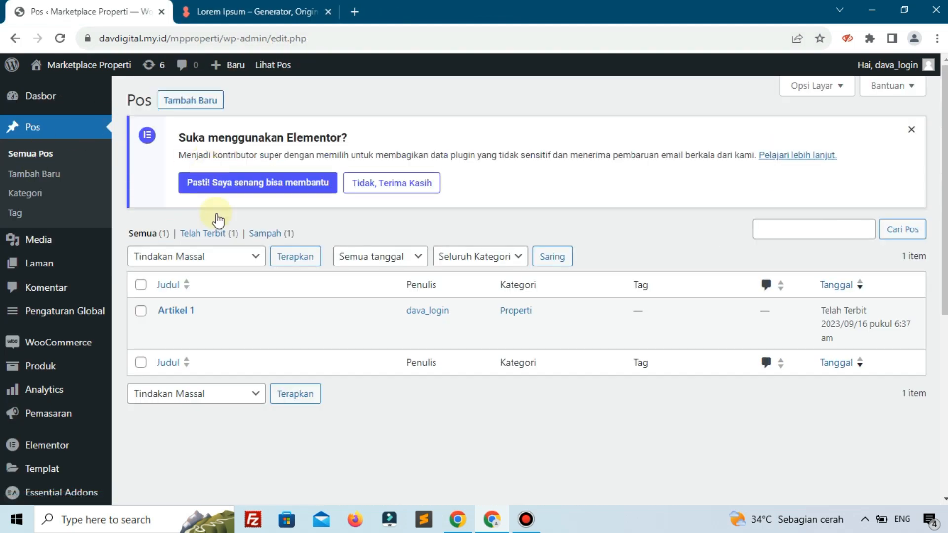
mouse_move(178, 323)
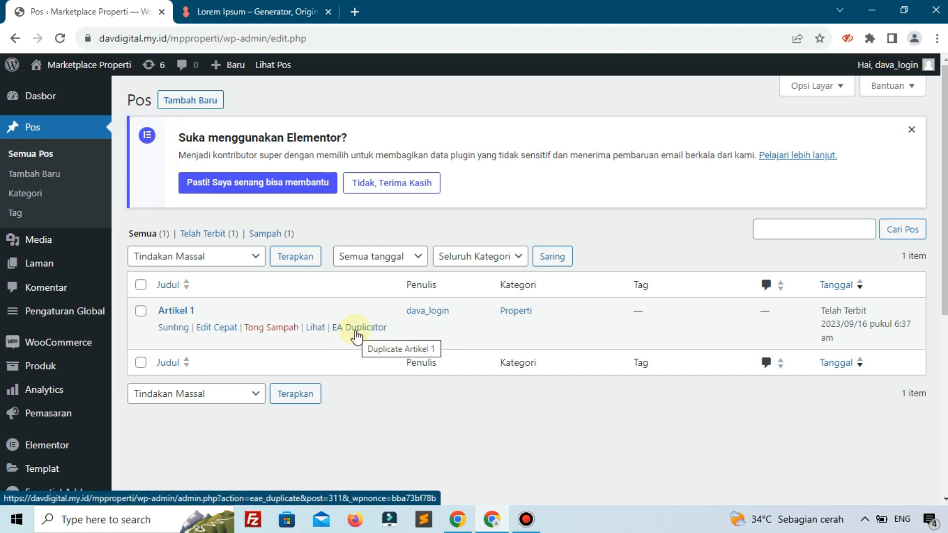
scroll(106, 339, "down", 3)
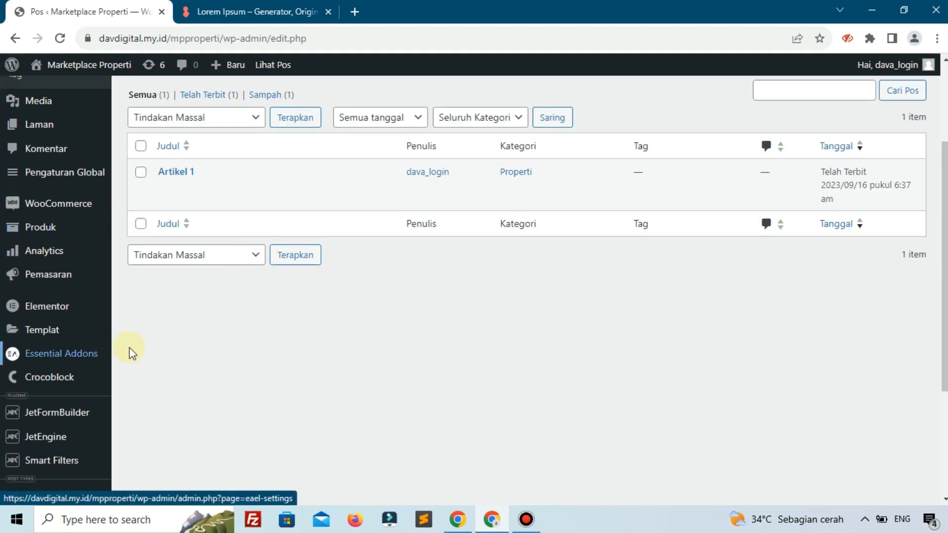
scroll(191, 369, "down", 2)
scroll(192, 368, "down", 2)
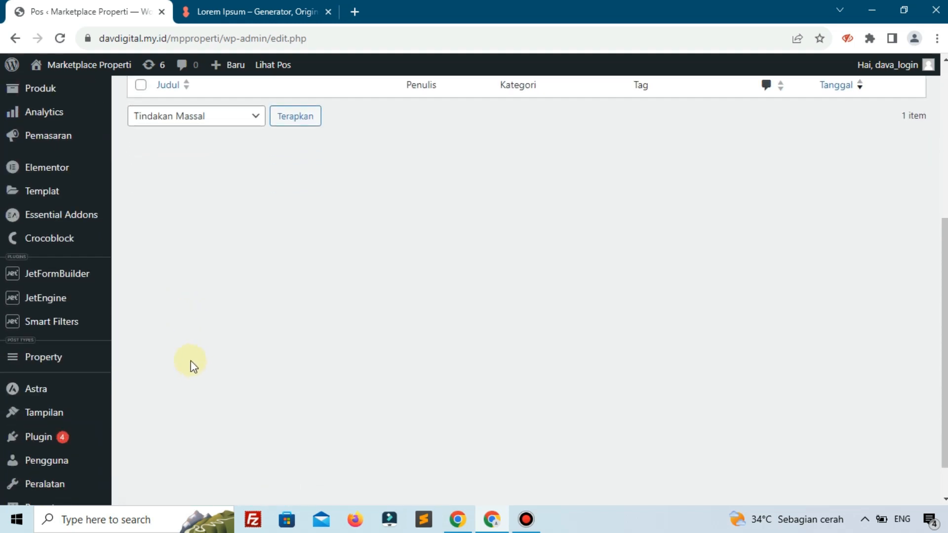
Duplicate the "Artikel 1" post with EA Duplicator in the list of all posts
mouse_move(40, 439)
scroll(43, 438, "down", 1)
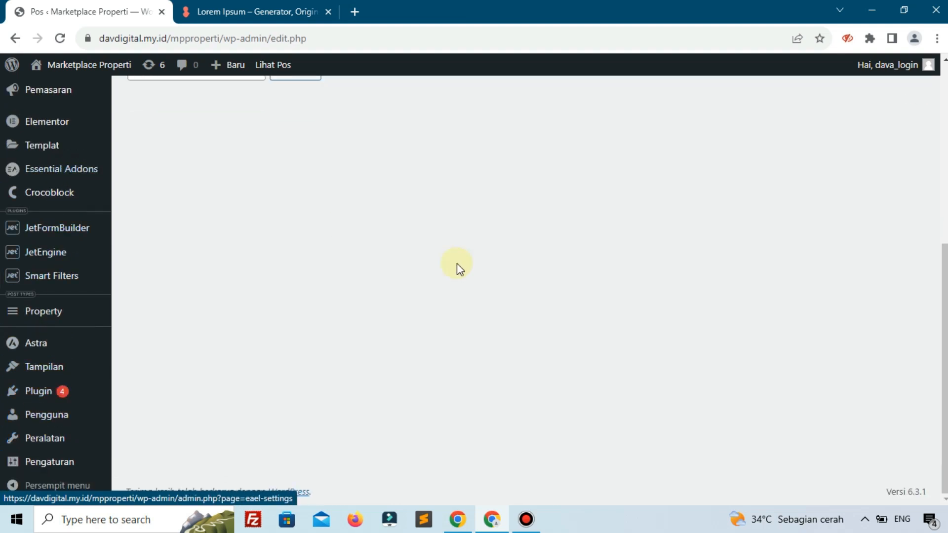
scroll(519, 297, "up", 6)
left_click(364, 282)
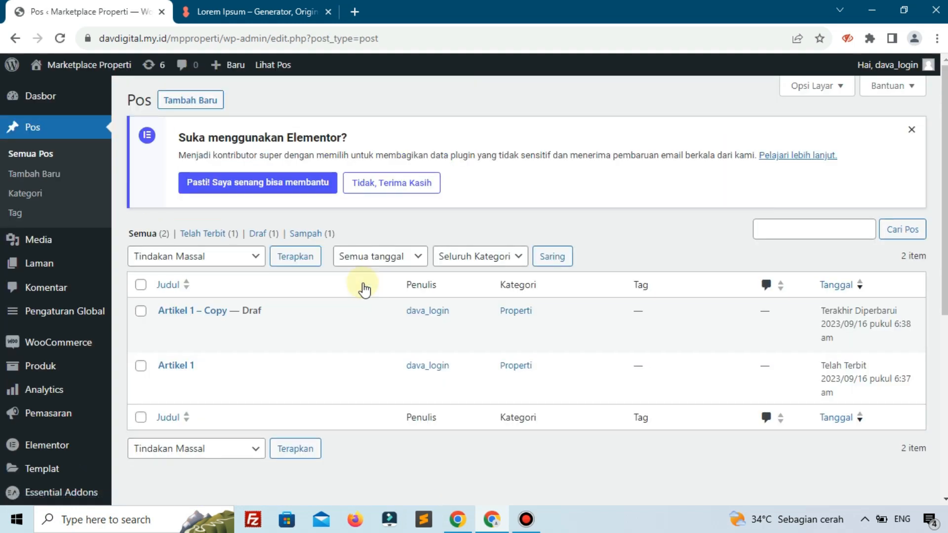
Open the copy of "Artikel 1" for editing, retitle it "Artikel 2" and publish it
left_click(174, 328)
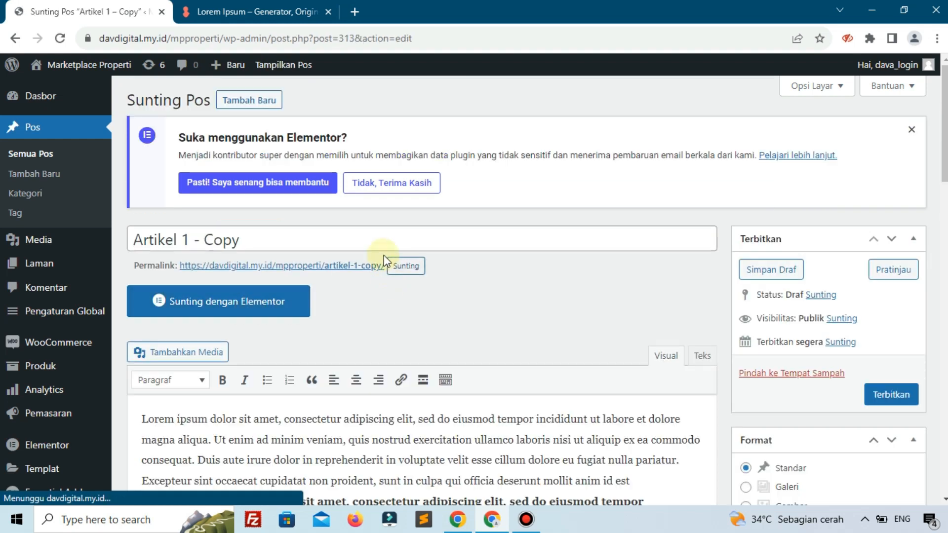
left_click(316, 247)
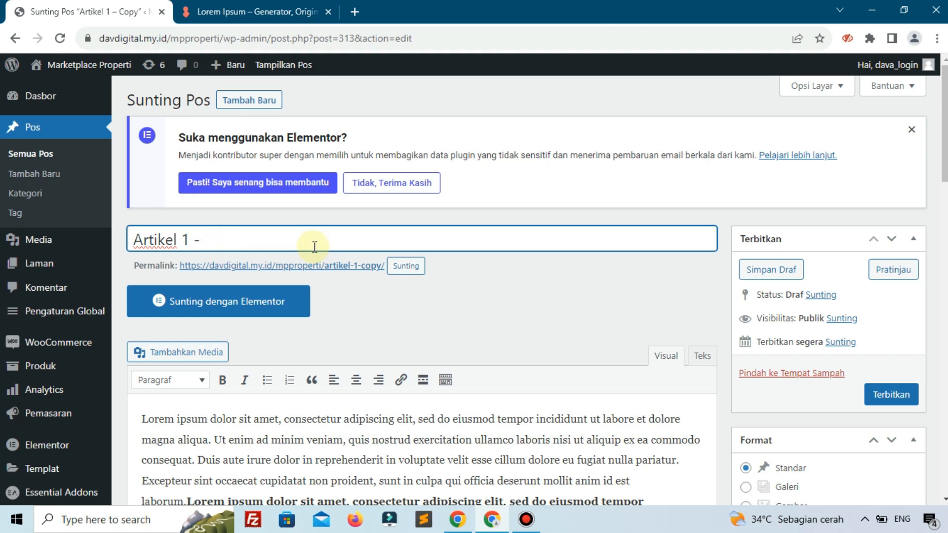
type("2")
left_click(878, 393)
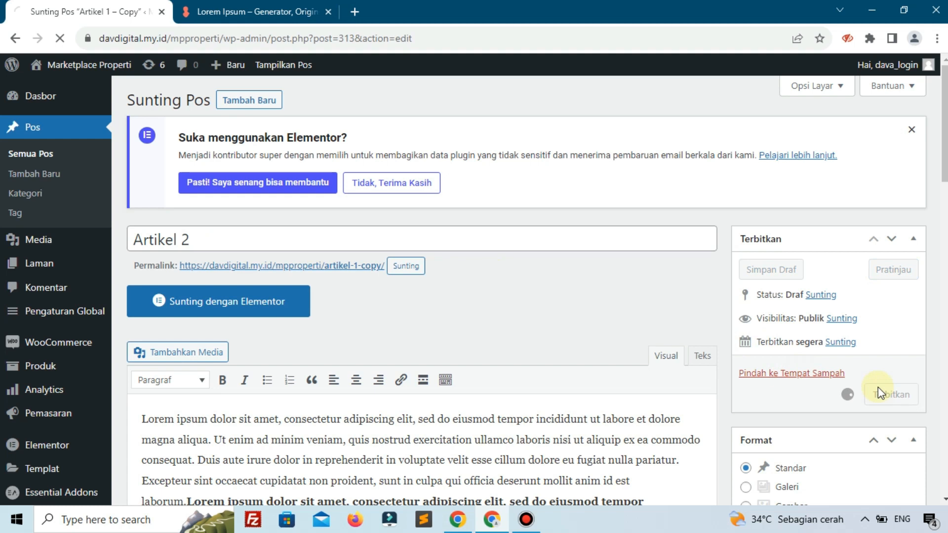
scroll(425, 362, "down", 10)
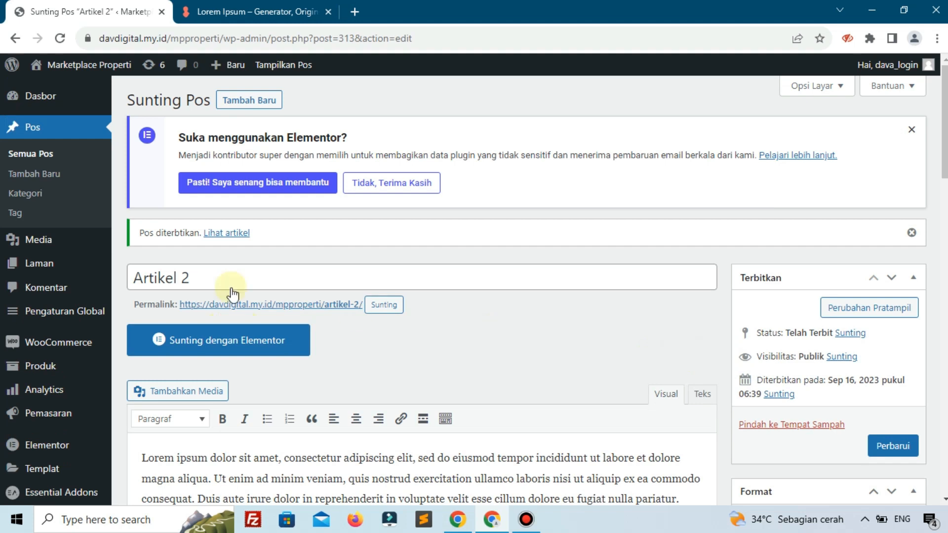
Return to the list of all posts and duplicate "Artikel 2" with EA Duplicator
left_click(35, 157)
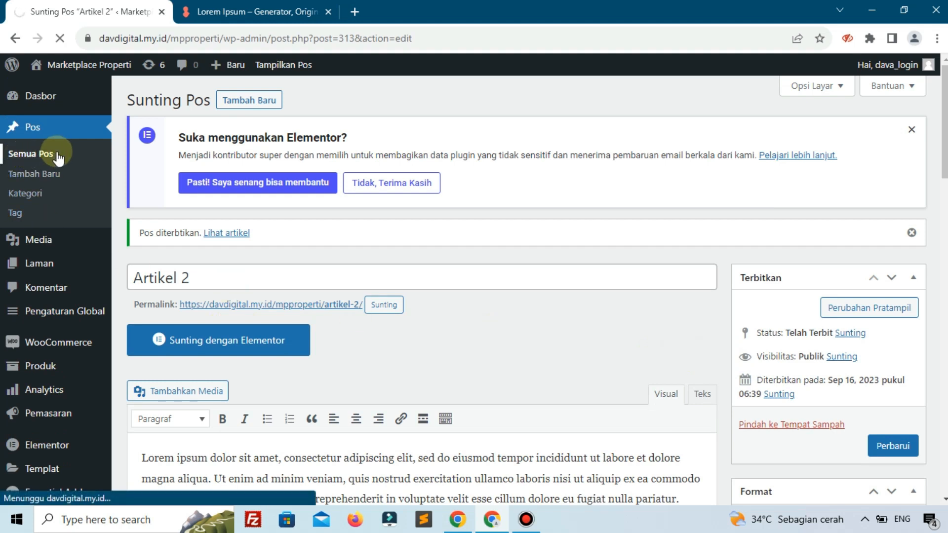
scroll(313, 247, "down", 3)
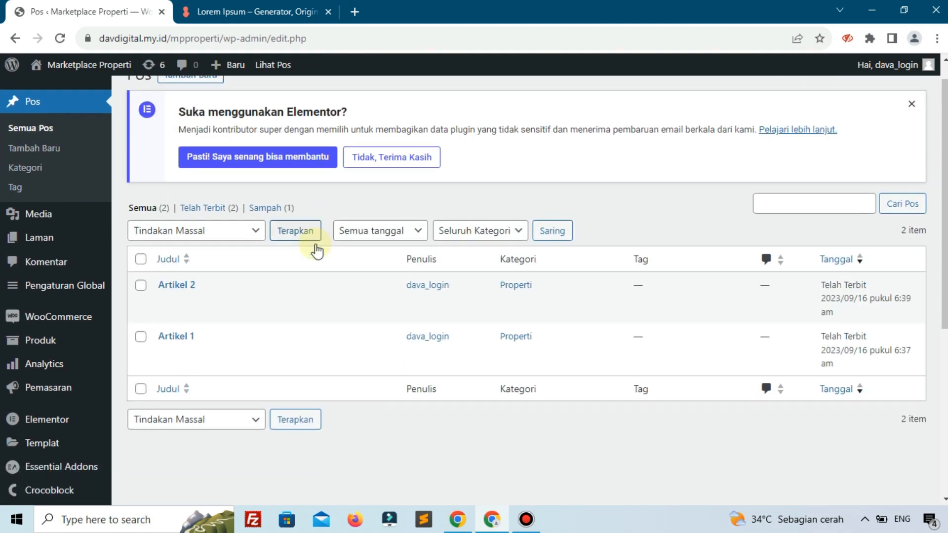
left_click(348, 193)
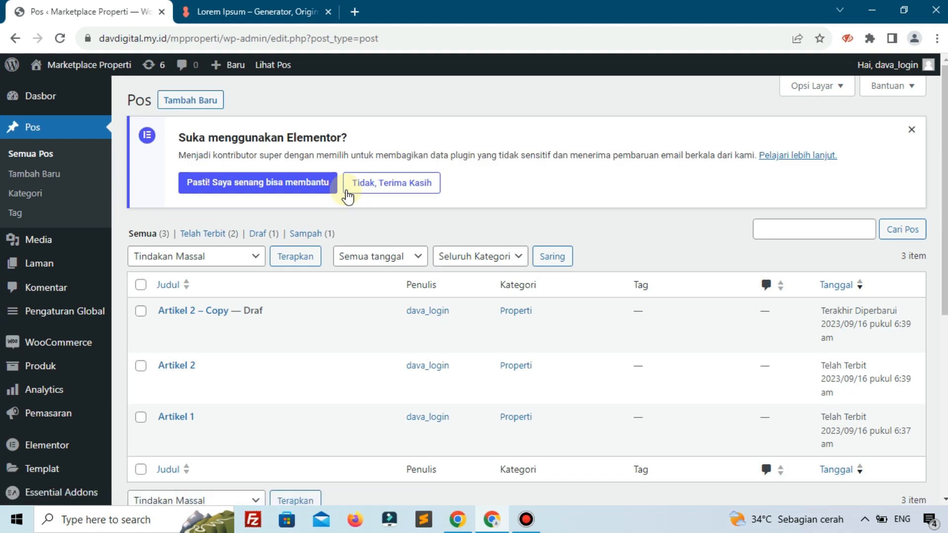
Open the "Artikel 2" copy for editing, retitle it "Artikel 3" and publish it
scroll(168, 247, "down", 2)
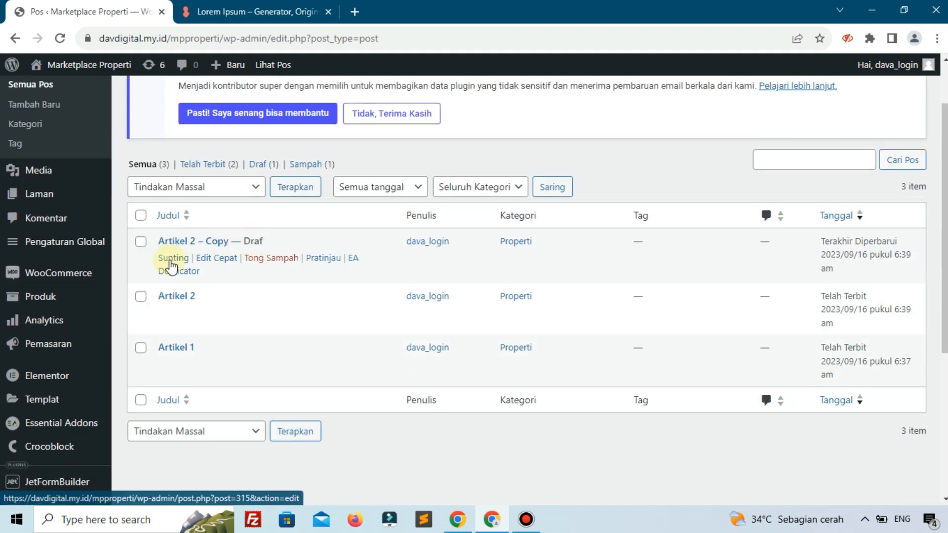
left_click(171, 265)
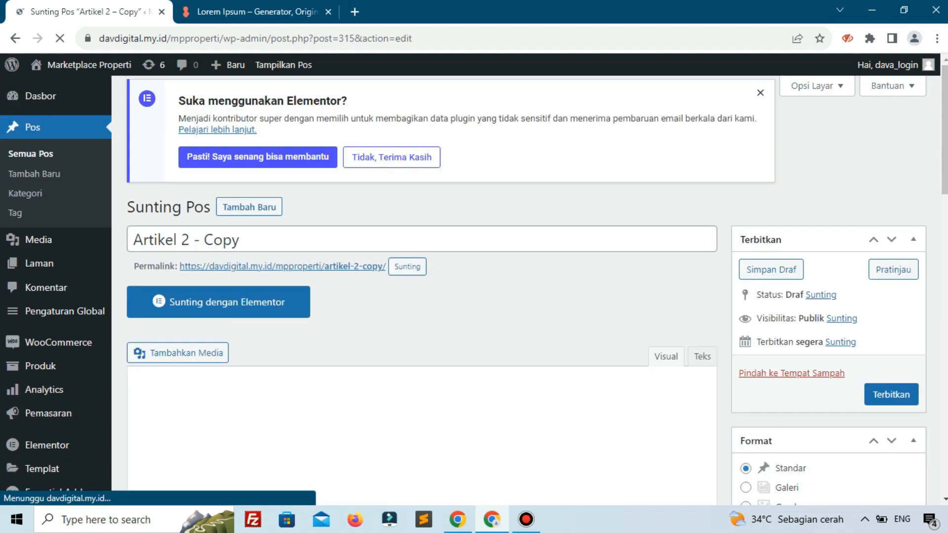
left_click(285, 242)
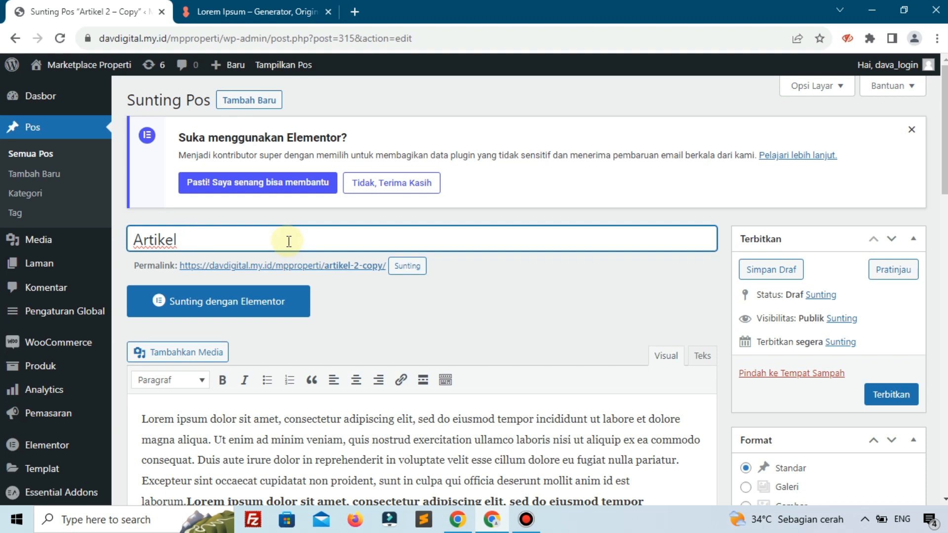
type("3")
left_click(883, 398)
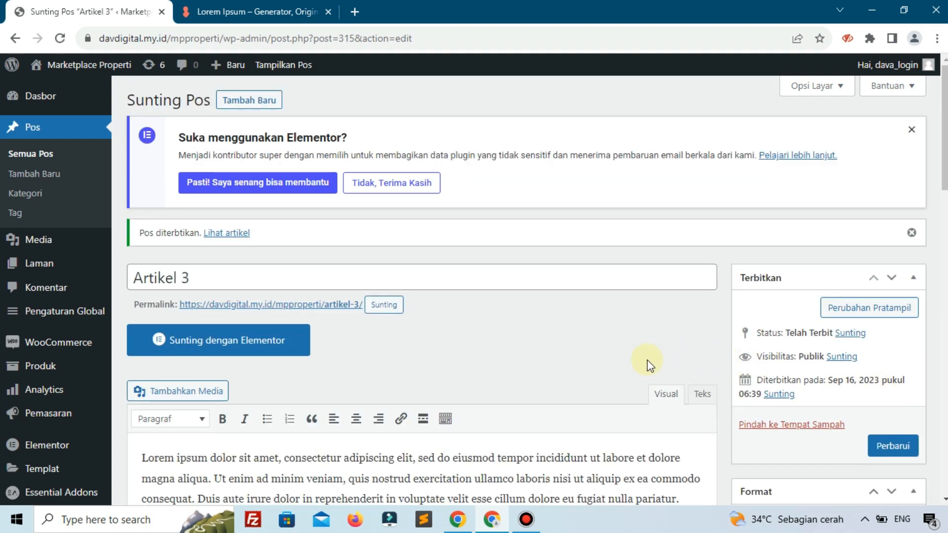
Open the site's home page in a new browser tab and close the "Artikel 3" editor tab
mouse_move(60, 75)
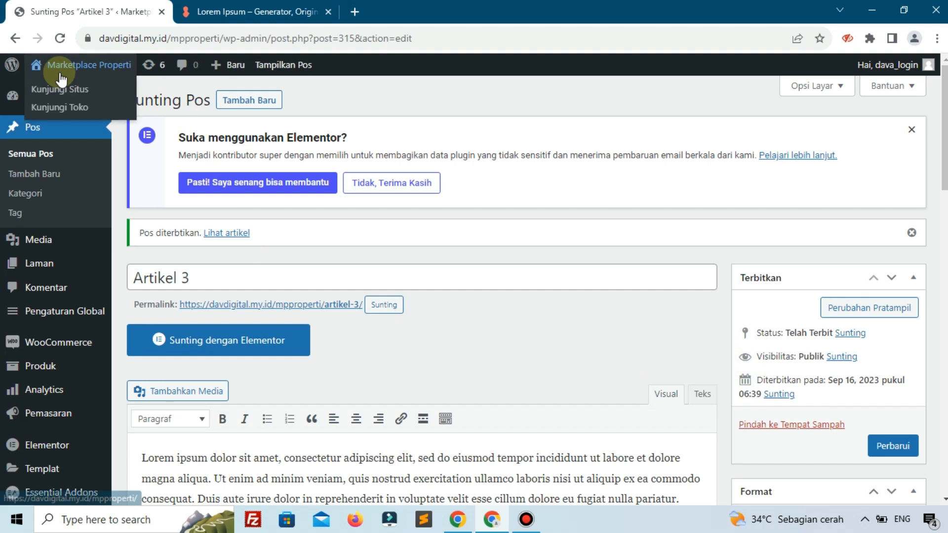
right_click(59, 90)
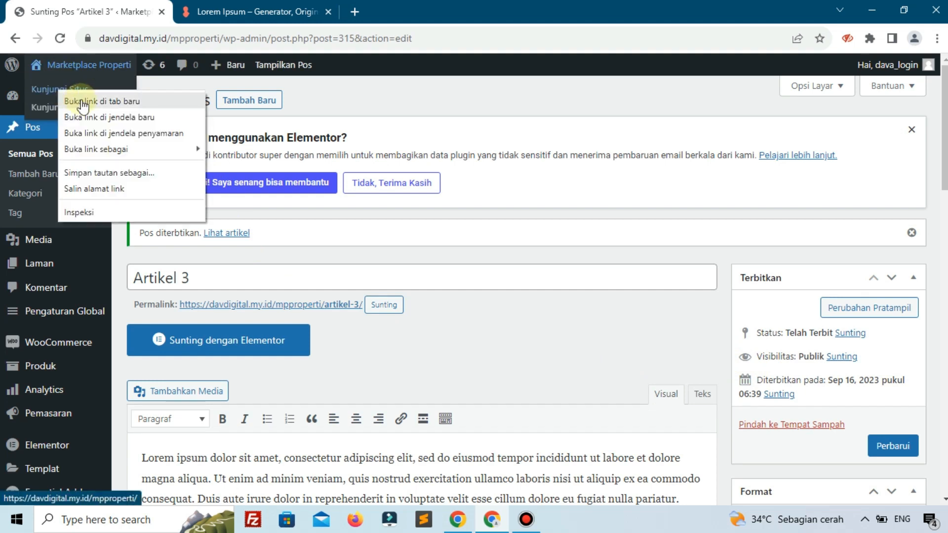
left_click(81, 102)
left_click(213, 11)
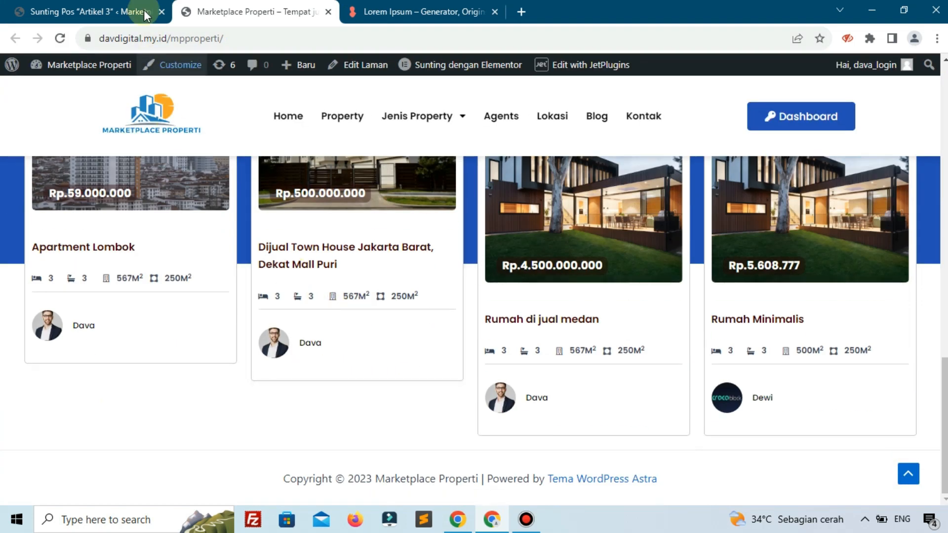
left_click(89, 12)
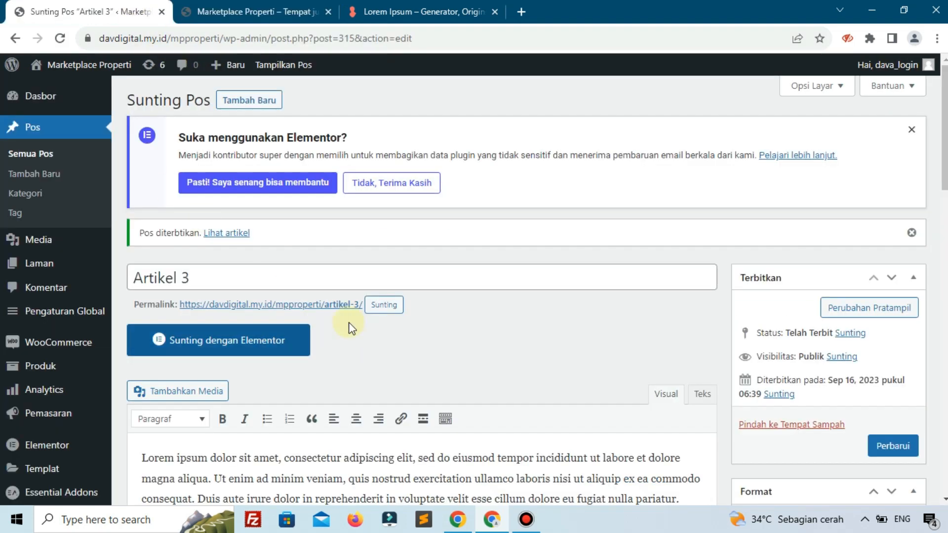
left_click(252, 12)
scroll(302, 303, "up", 15)
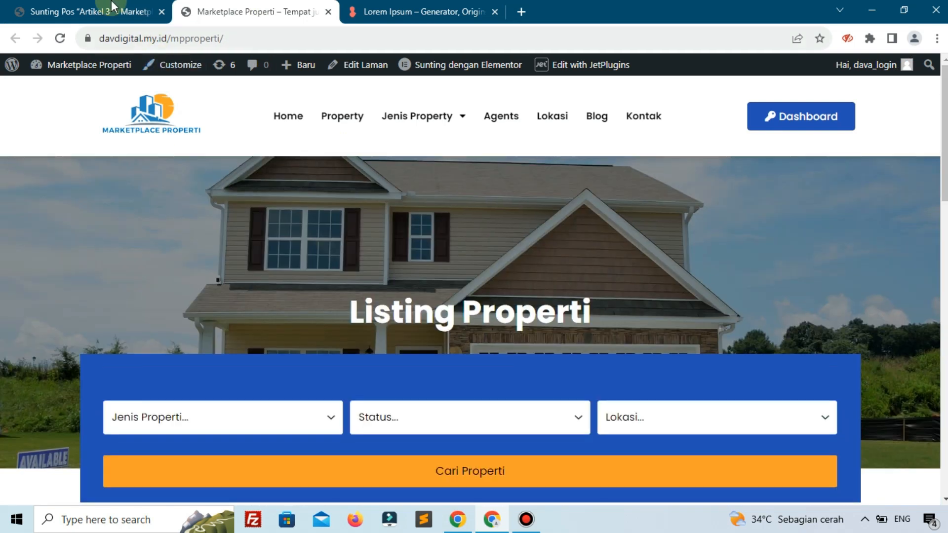
left_click(112, 6)
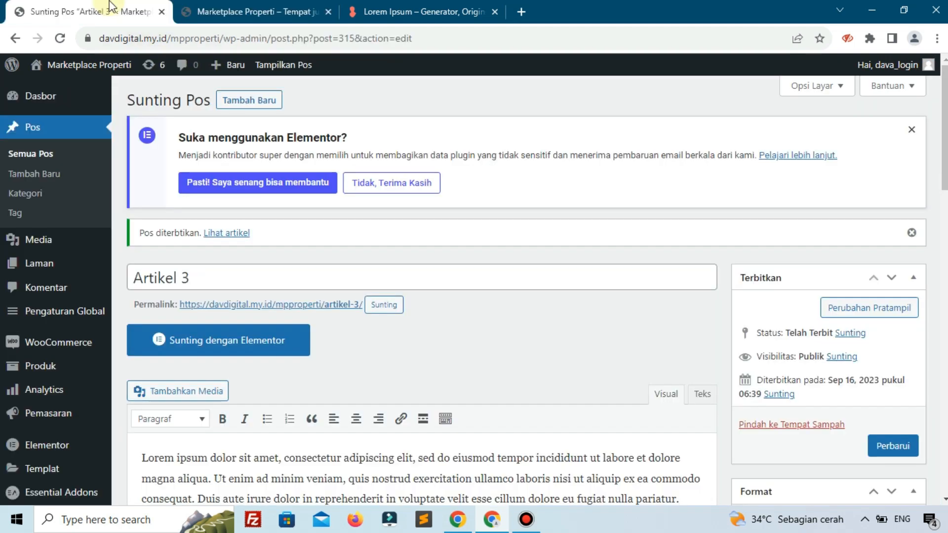
left_click(162, 11)
Look over the home page, open it for editing in Elementor in a new tab and make that the first tab
scroll(189, 209, "down", 5)
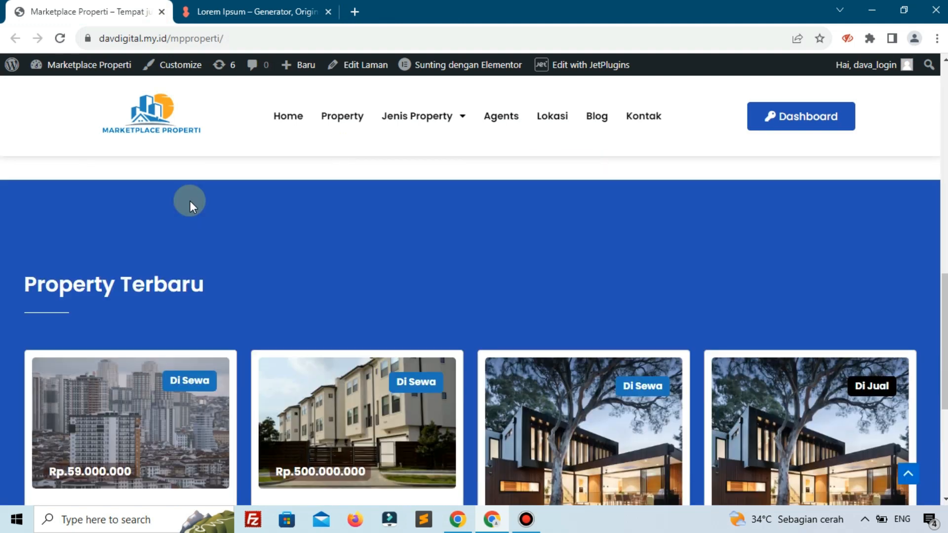
scroll(193, 195, "down", 5)
scroll(454, 190, "up", 15)
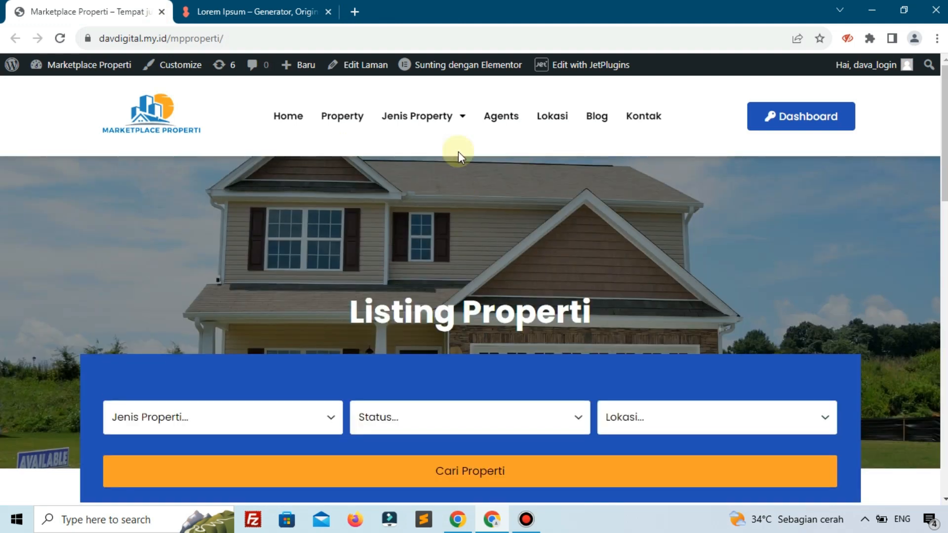
right_click(450, 65)
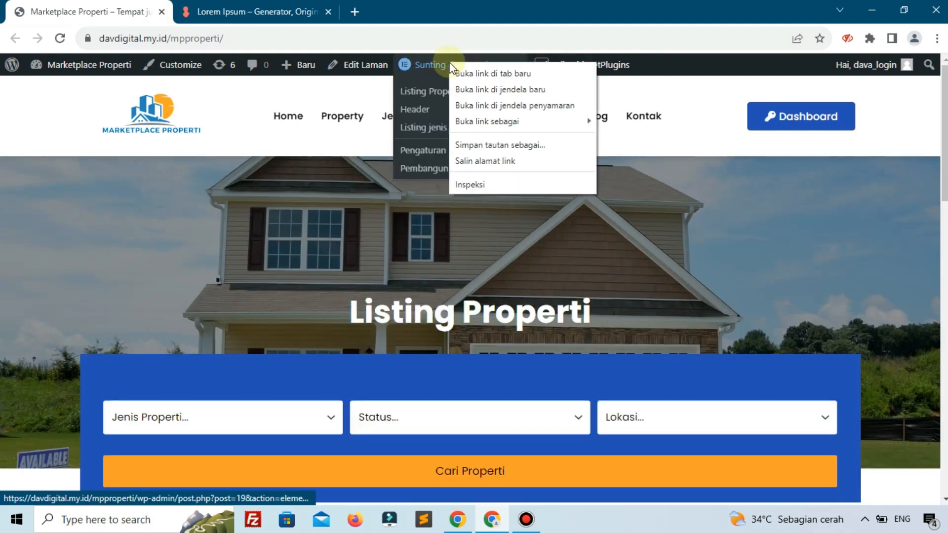
left_click(473, 74)
left_click_drag(293, 6, 113, 6)
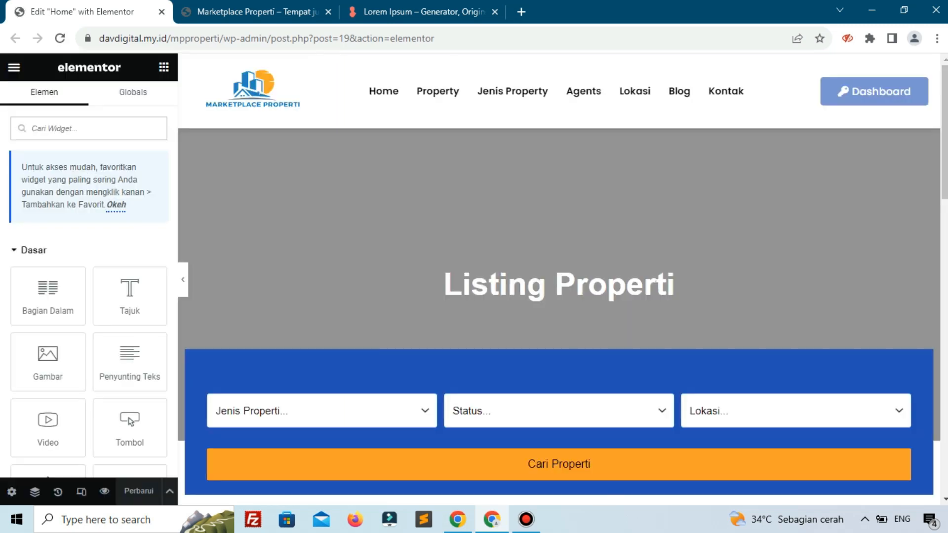
Add a button widget below the Property Terbaru listing cards and set its text to "Lihat Lebih Banyak"
scroll(671, 322, "down", 1)
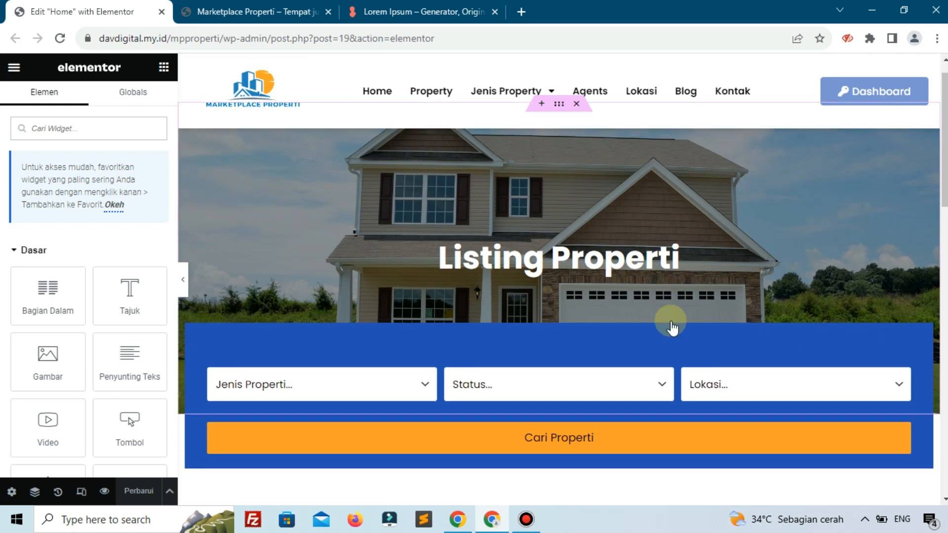
scroll(672, 327, "down", 5)
scroll(672, 327, "down", 12)
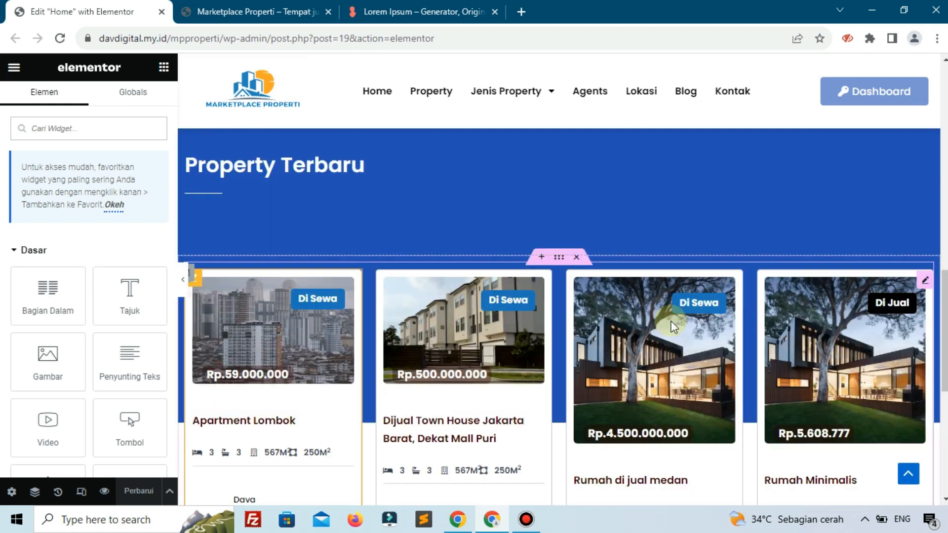
scroll(501, 362, "up", 1)
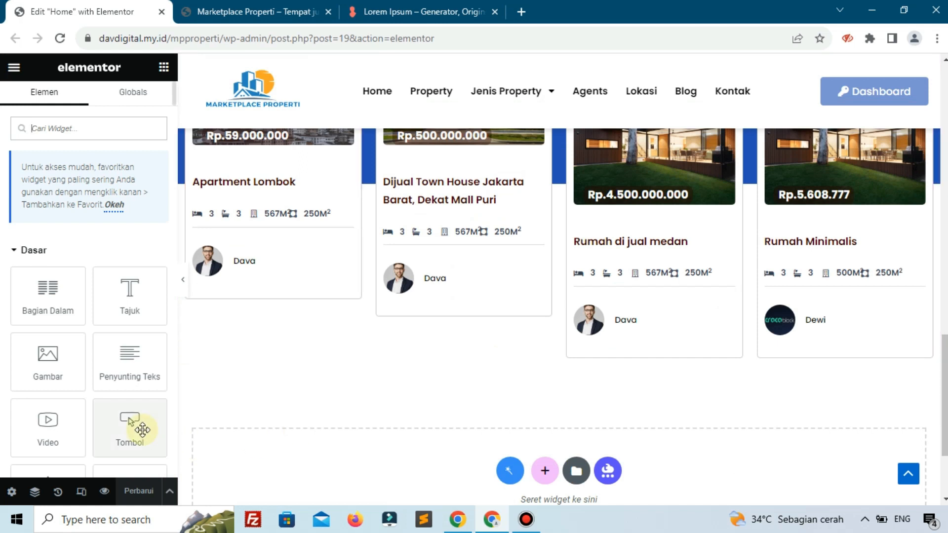
left_click_drag(134, 430, 110, 325)
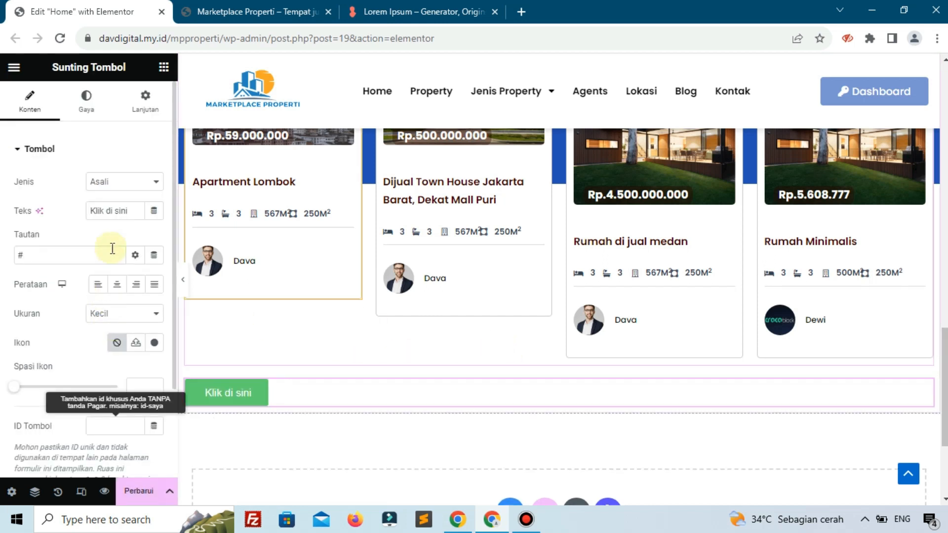
triple_click(109, 218)
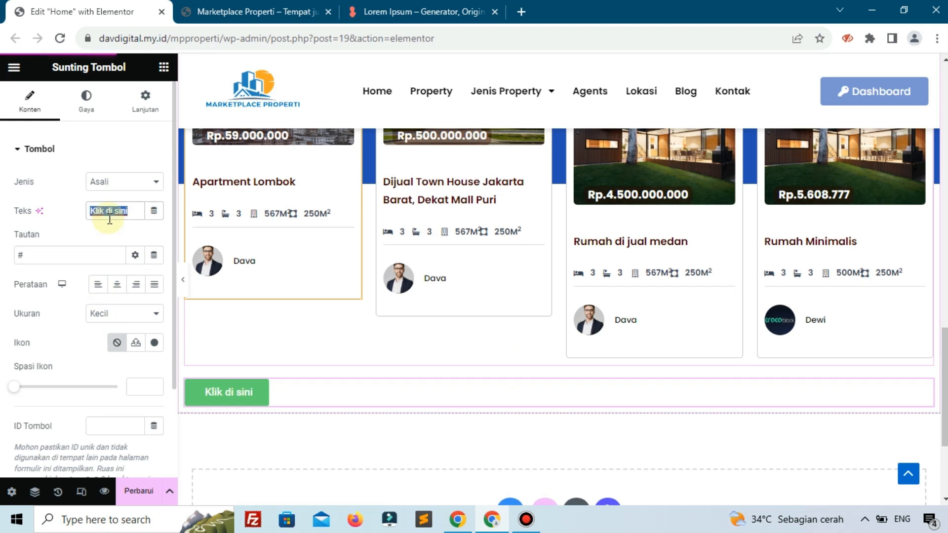
type("Lihat Lebih Banyak")
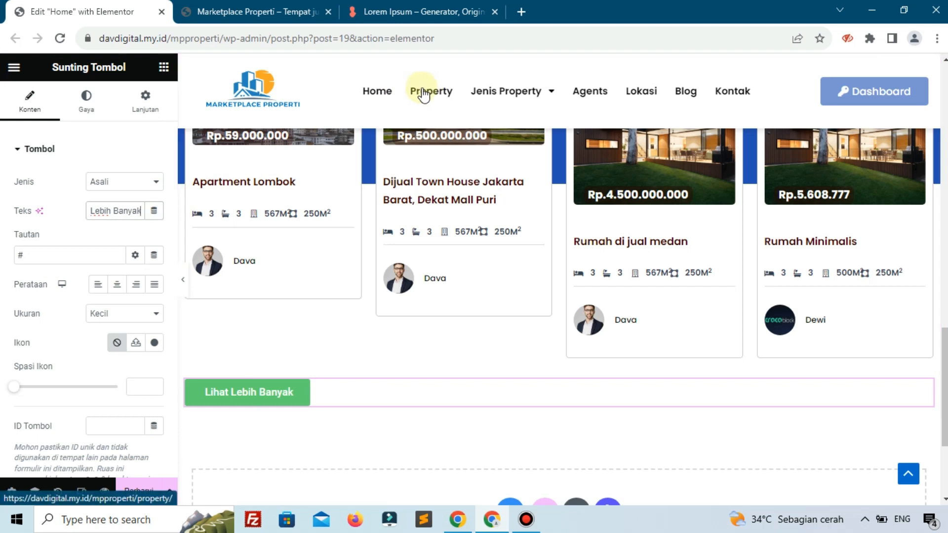
Copy the Property page's address from the site menu, set it as the button's link and centre the button
left_click(284, 12)
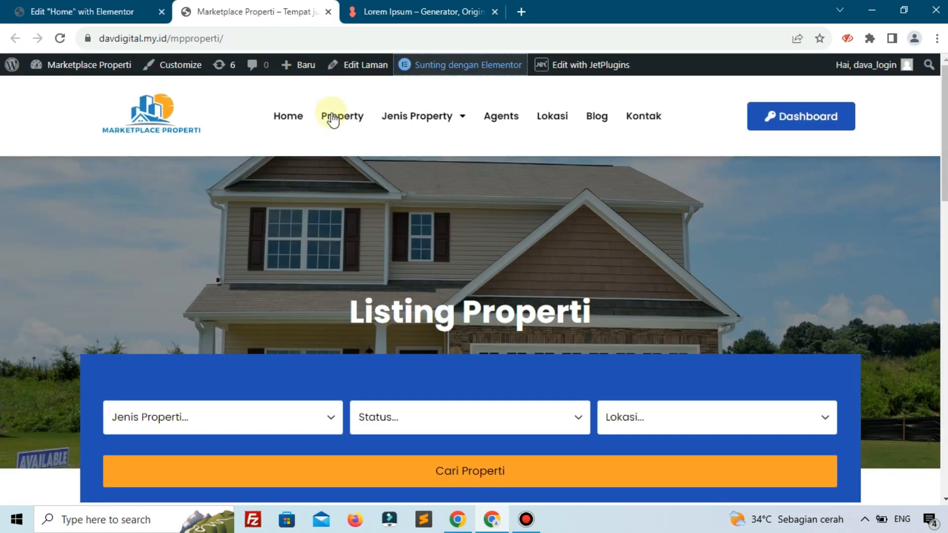
right_click(332, 118)
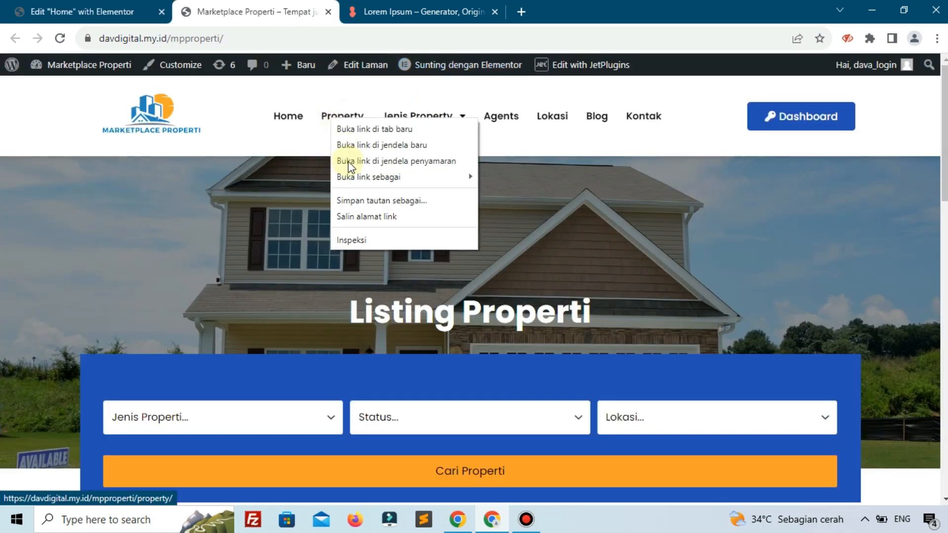
left_click(365, 217)
left_click(99, 11)
left_click(63, 259)
key("BackSpace")
key("ctrl+v")
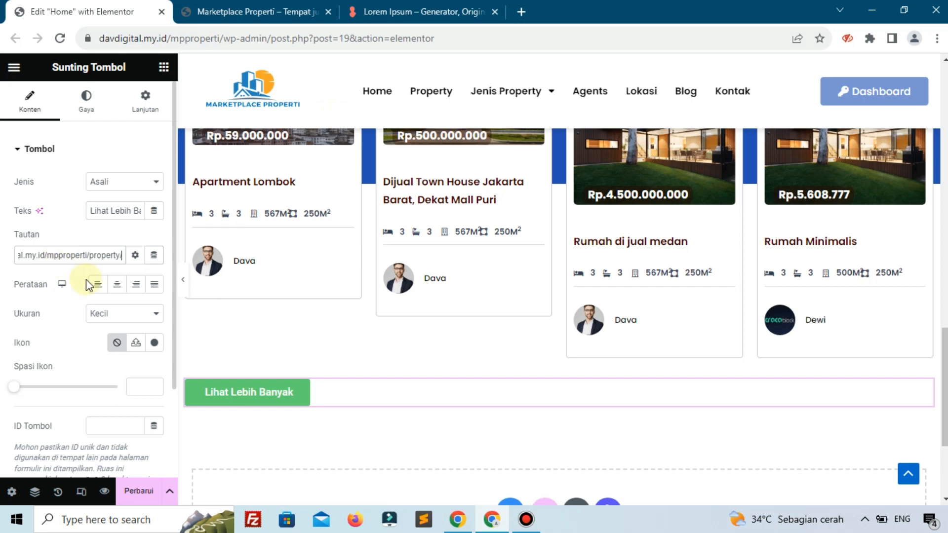
left_click(116, 285)
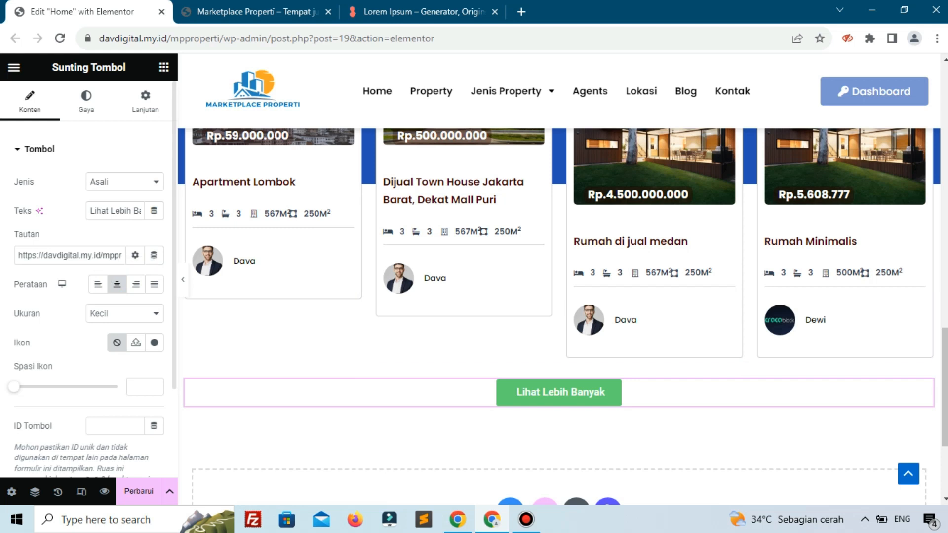
Set the "Lihat Lebih Banyak" button's normal background colour to #2350BA
key("alt+Tab")
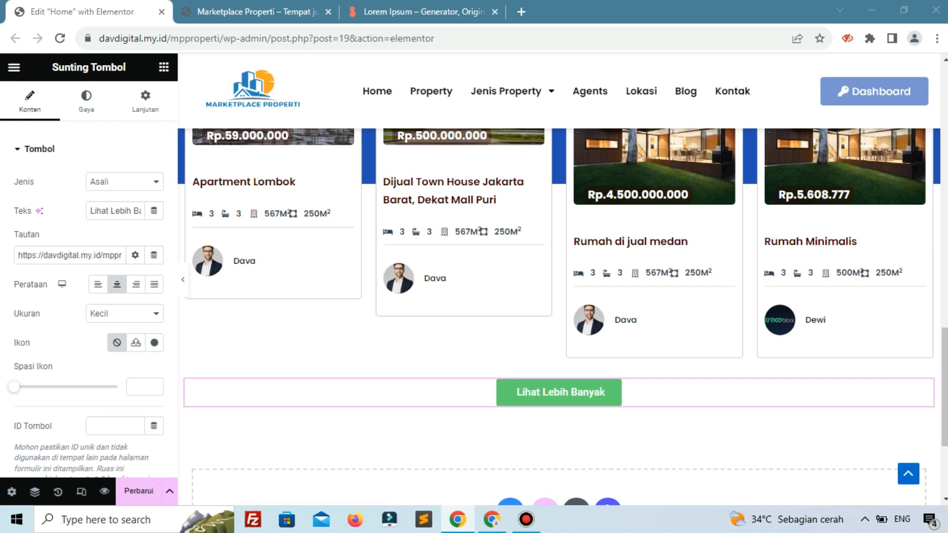
left_click(93, 115)
left_click(94, 118)
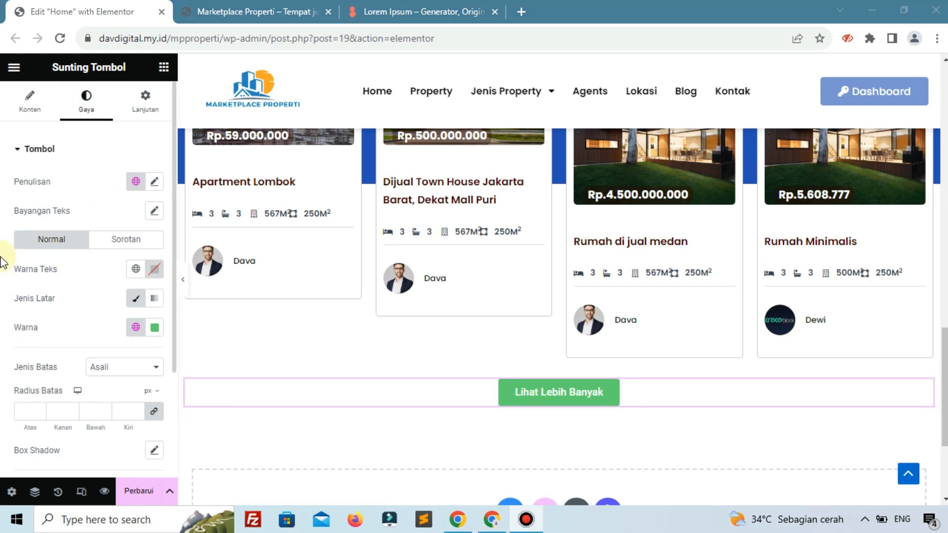
left_click(155, 328)
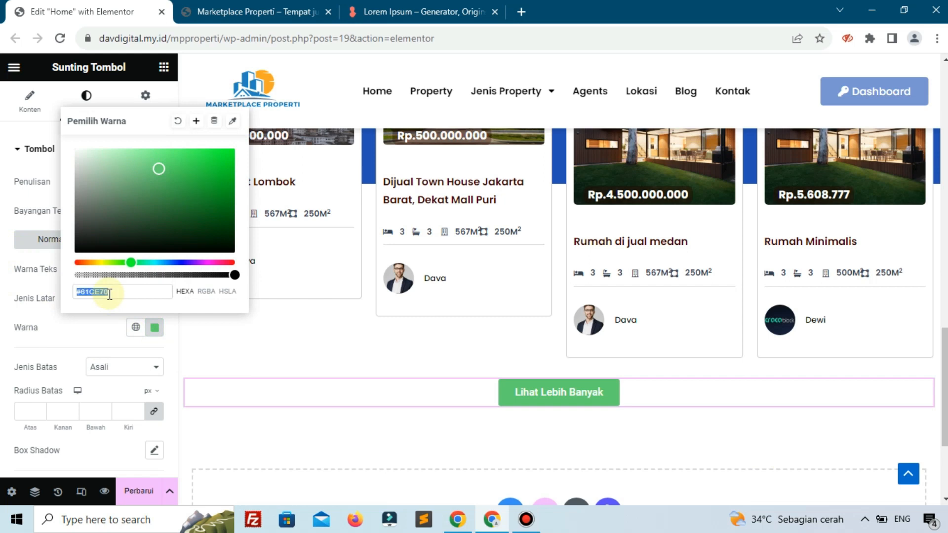
type("#2350BA")
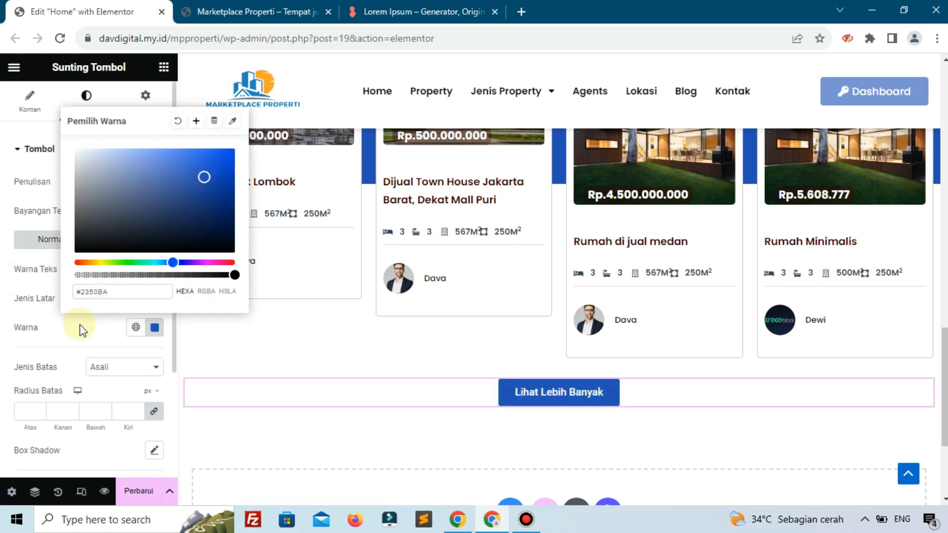
left_click(72, 340)
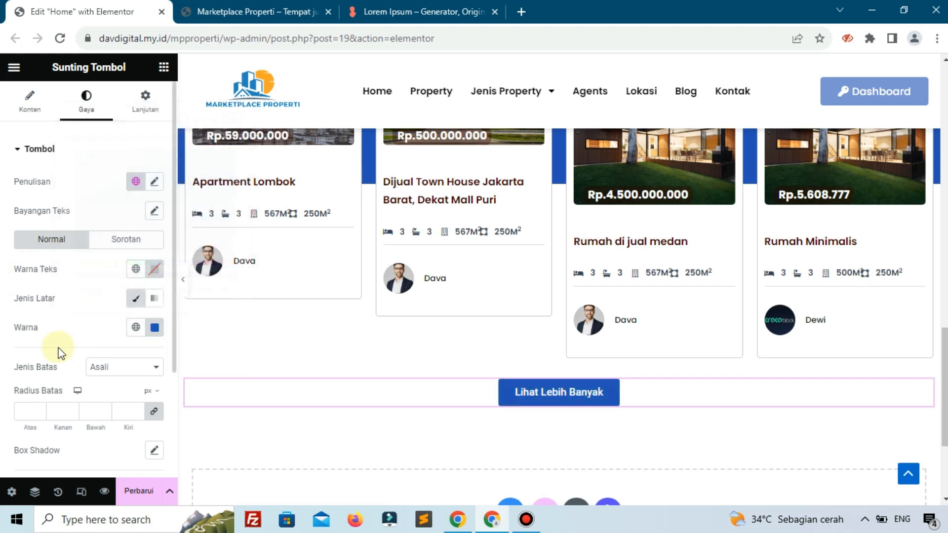
Change the button text's font family to Poppins
left_click(154, 182)
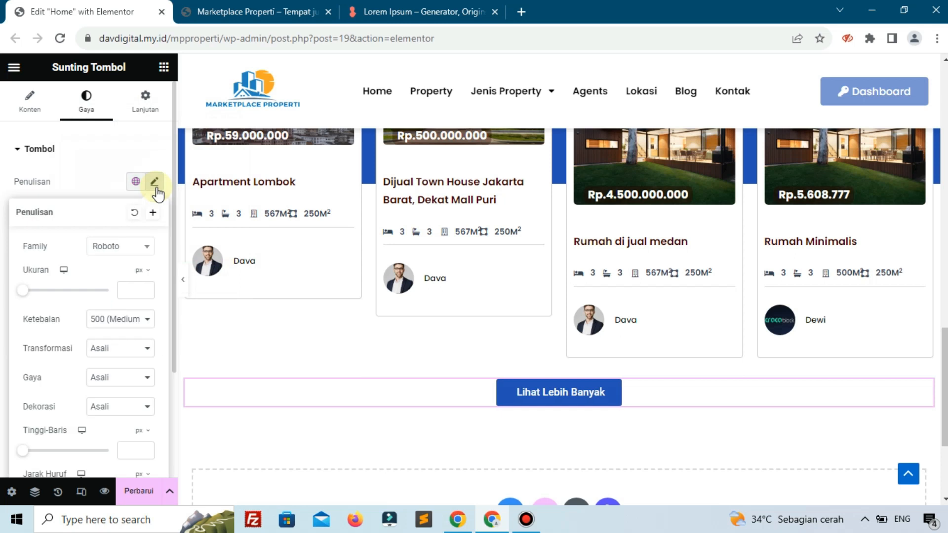
left_click(127, 248)
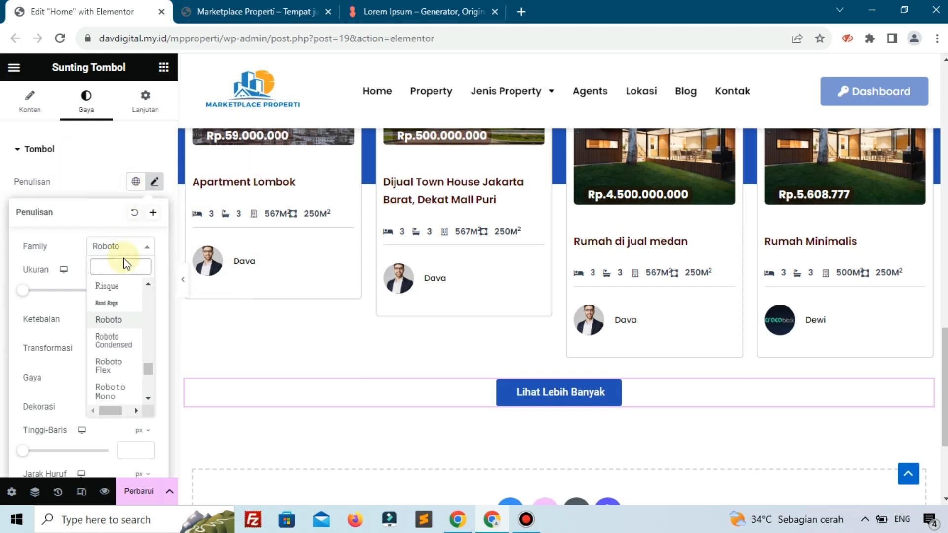
type("pop")
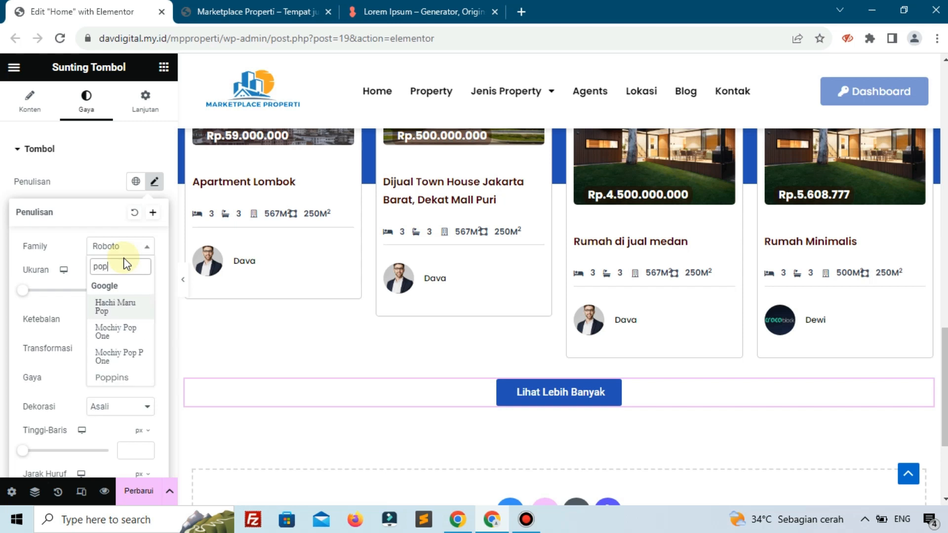
left_click(120, 378)
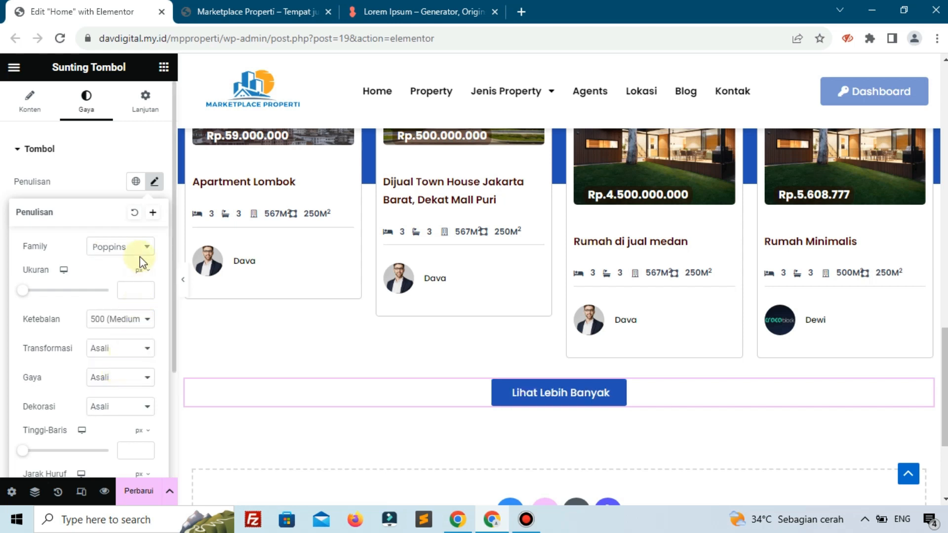
Give the button an unlinked top margin of 2% and update the page
left_click(164, 118)
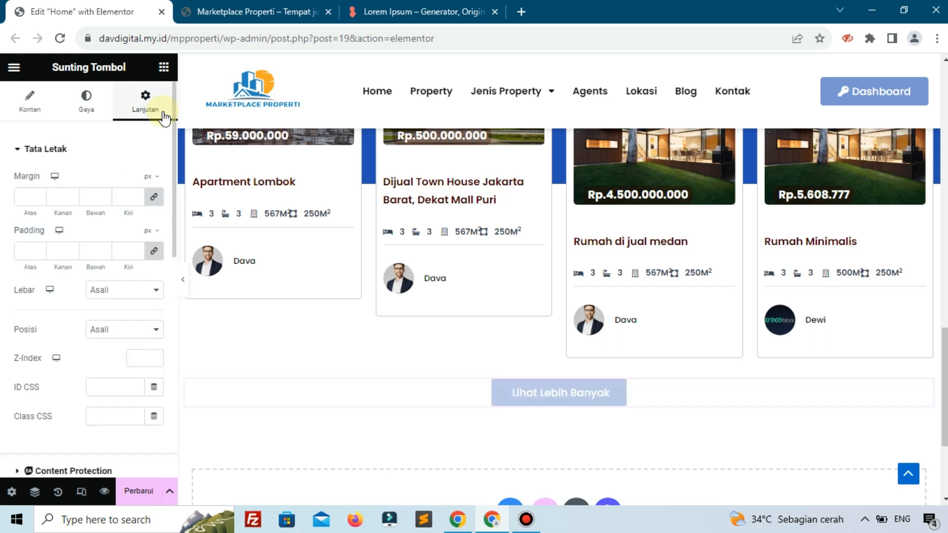
left_click(149, 178)
left_click(144, 201)
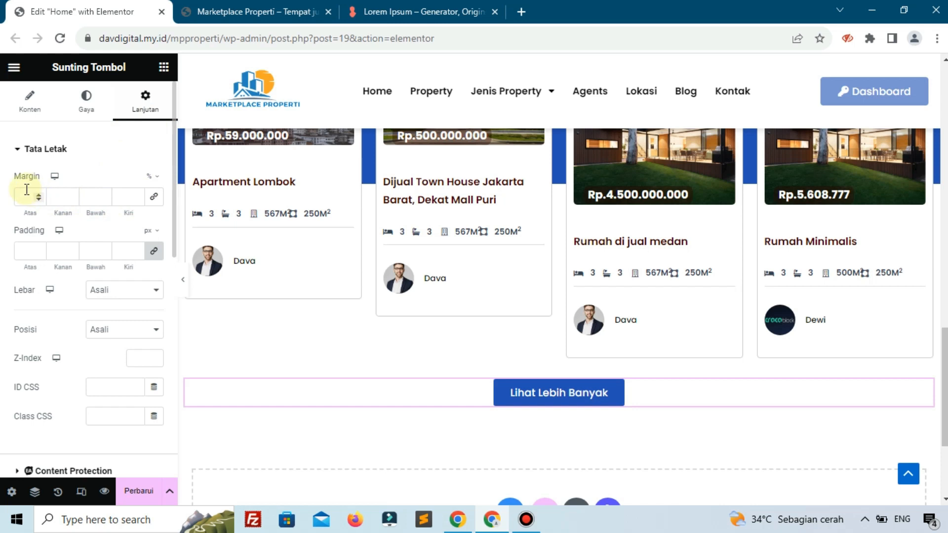
left_click(38, 195)
left_click(39, 194)
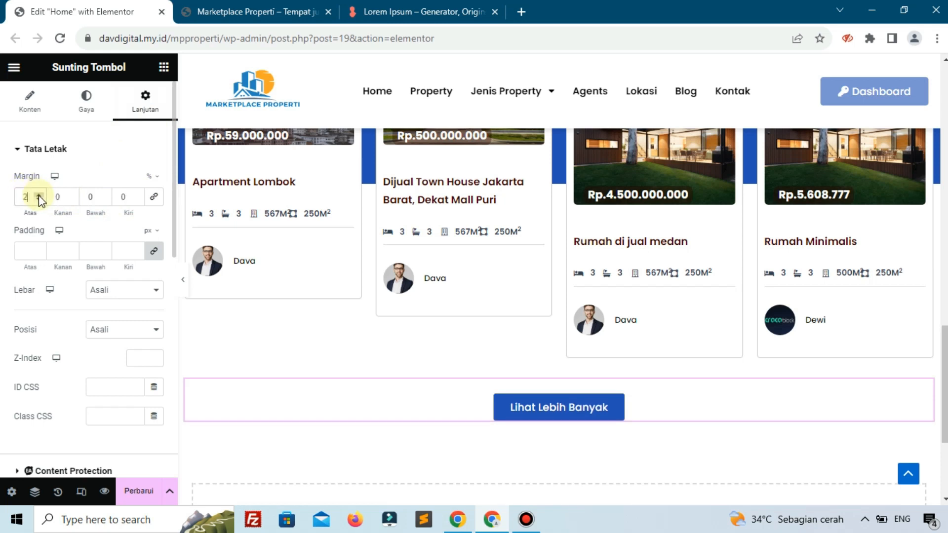
left_click(159, 491)
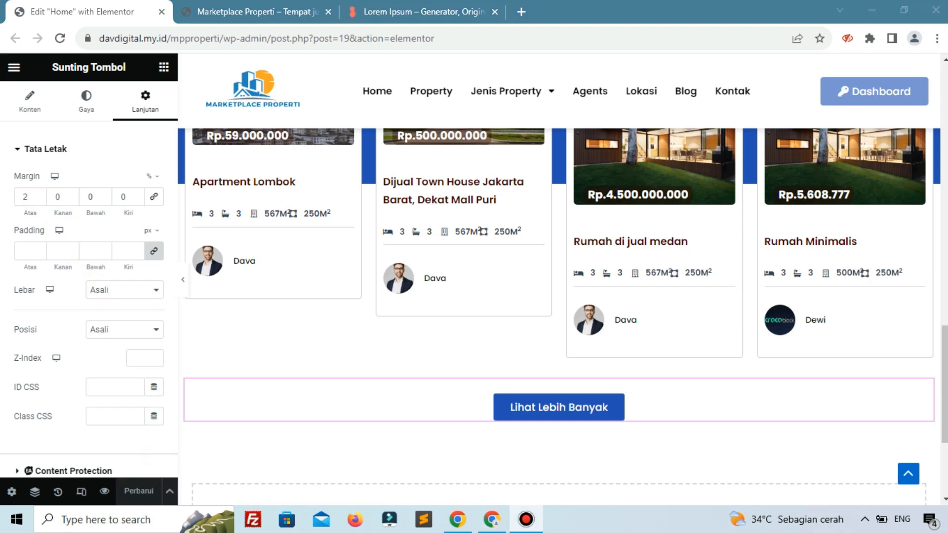
Add a section with two equal columns below the button and set its content width to 1300
scroll(487, 381, "down", 4)
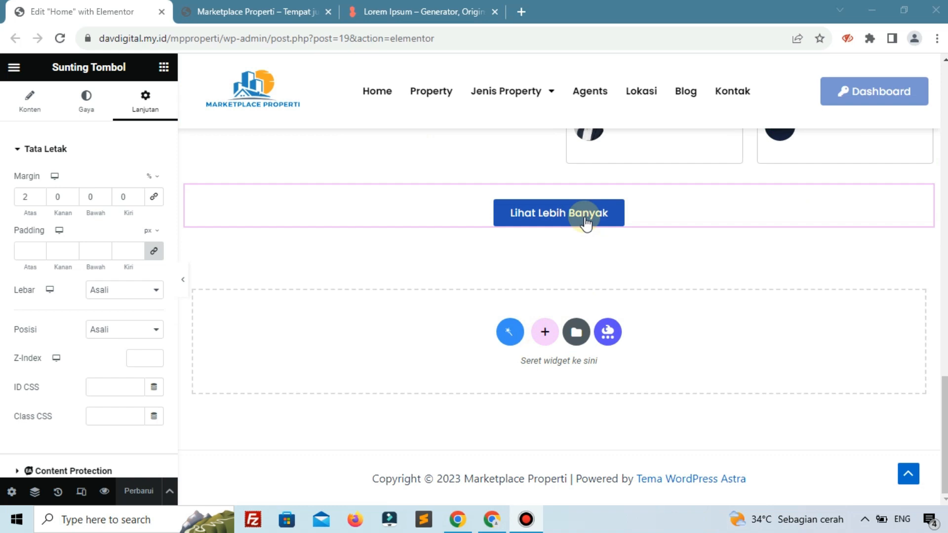
left_click(544, 332)
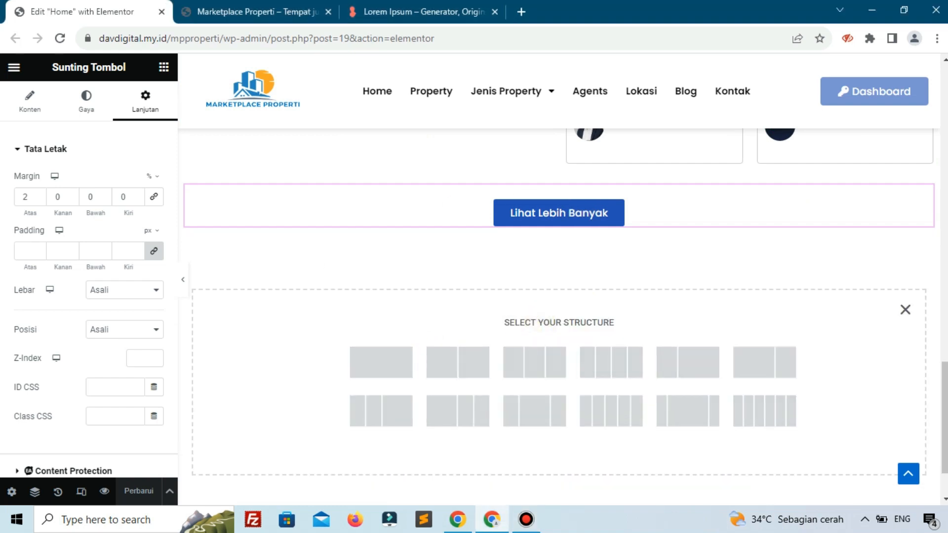
left_click(464, 376)
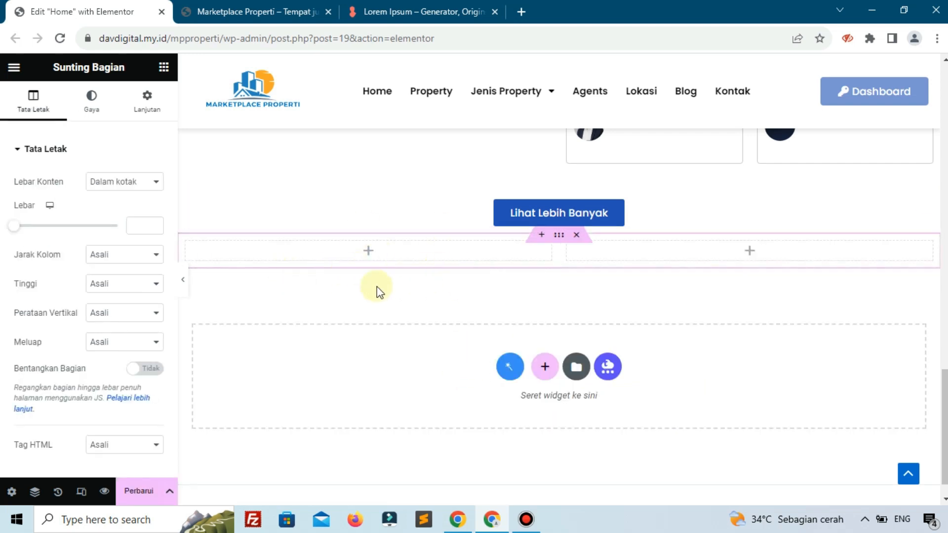
left_click(132, 227)
type("1300")
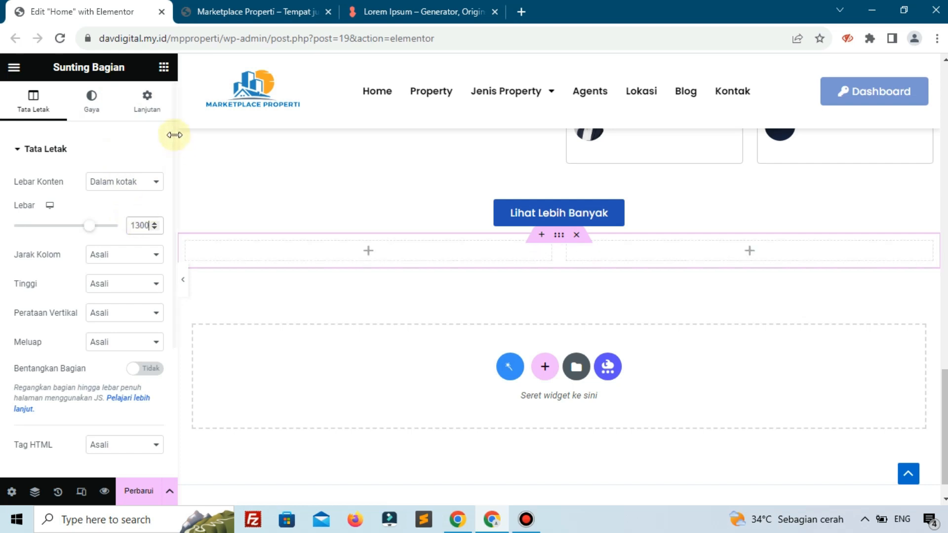
Give the new two-column section an unlinked top margin of 5%
left_click(147, 97)
left_click(148, 177)
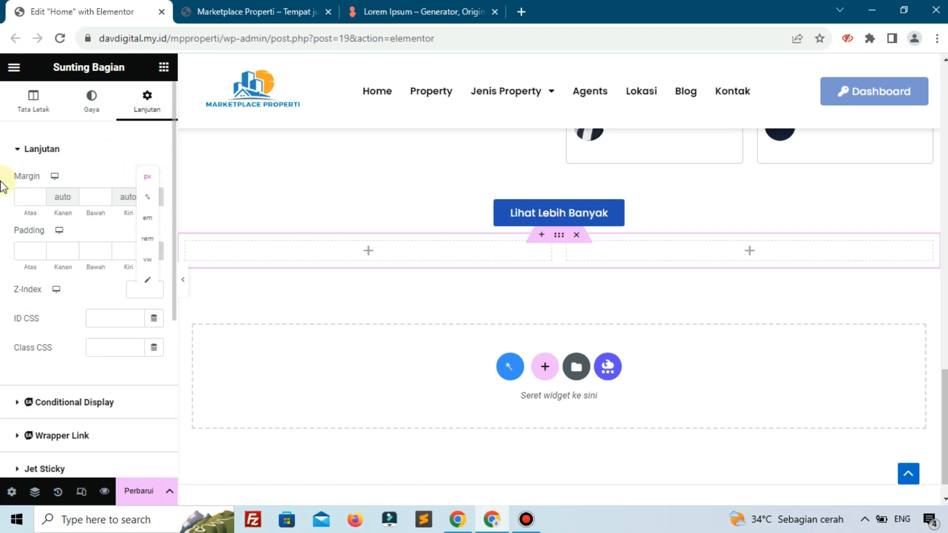
left_click(142, 197)
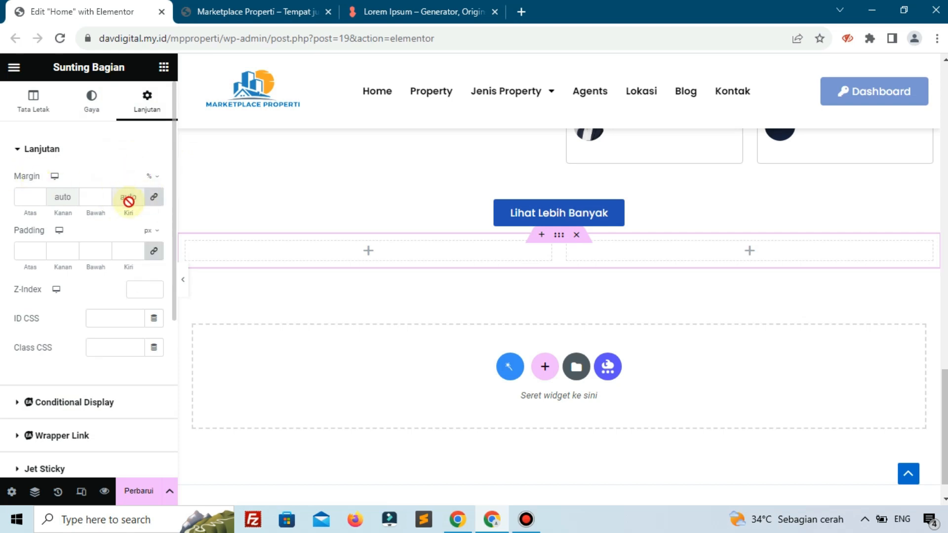
left_click(154, 197)
double_click(19, 196)
type("5")
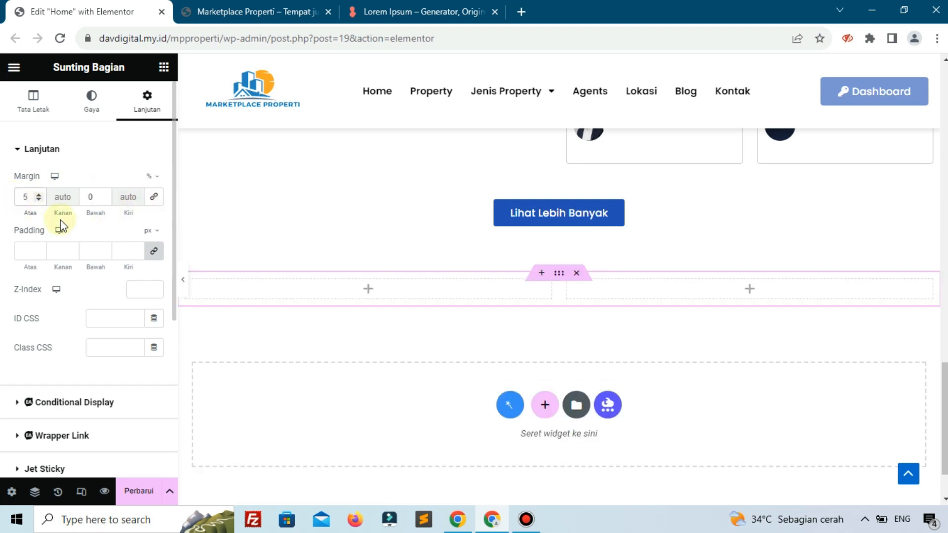
Add an image widget to the section's first column and insert modern-house-1.png from the media library
left_click(368, 289)
left_click_drag(56, 360, 317, 288)
left_click(114, 227)
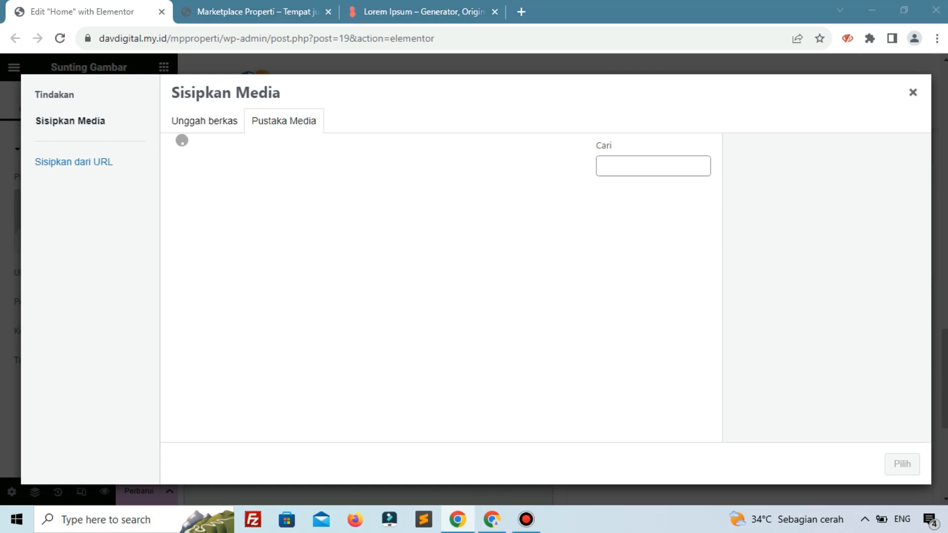
left_click_drag(866, 156, 425, 229)
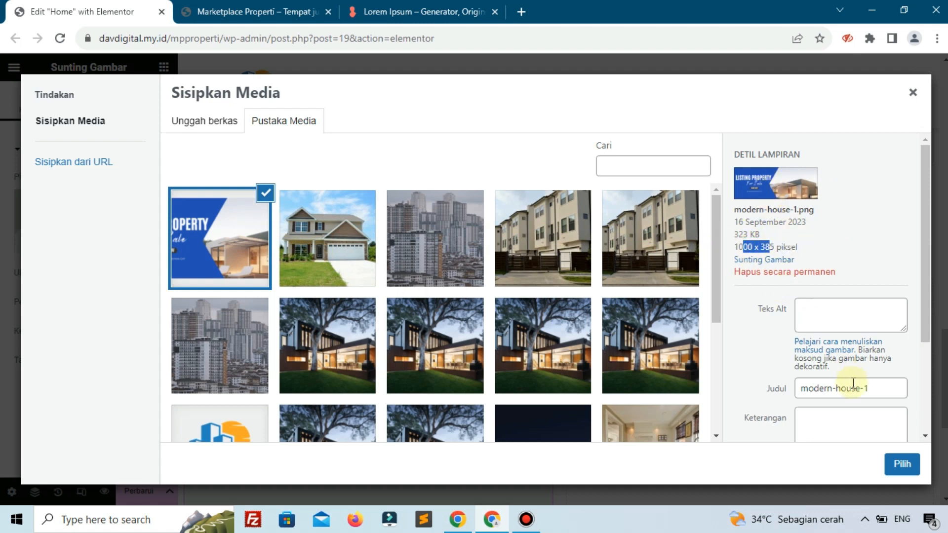
left_click(895, 464)
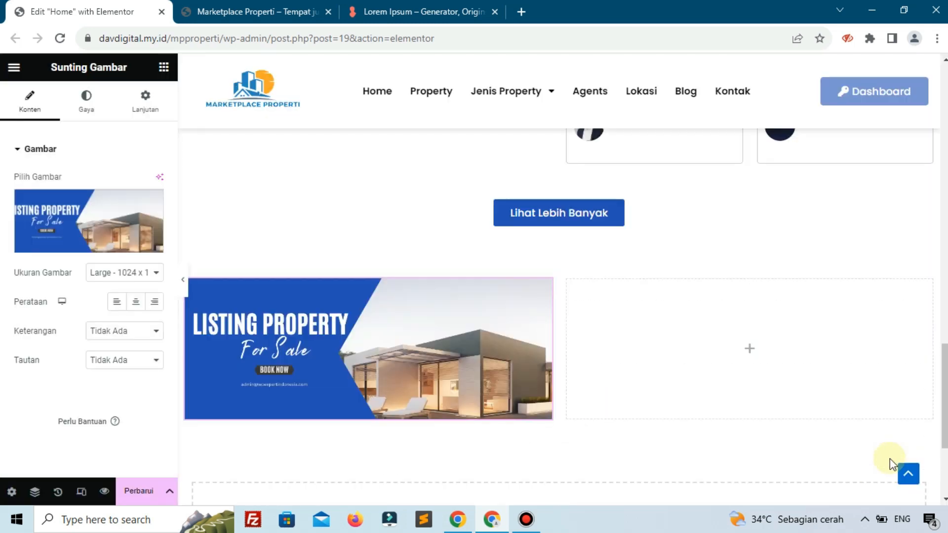
Copy the banner image widget into the section's second column and update the page
right_click(387, 339)
left_click(417, 305)
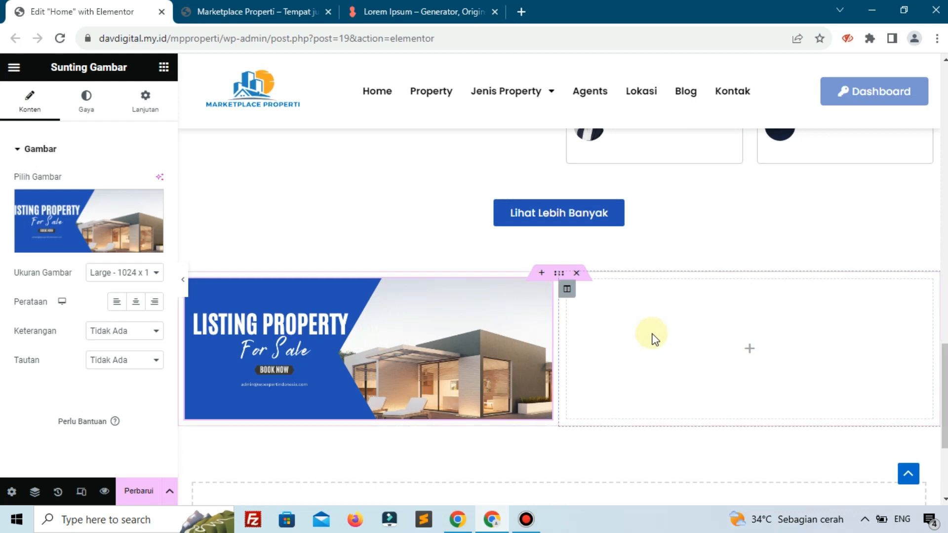
right_click(655, 339)
left_click(700, 371)
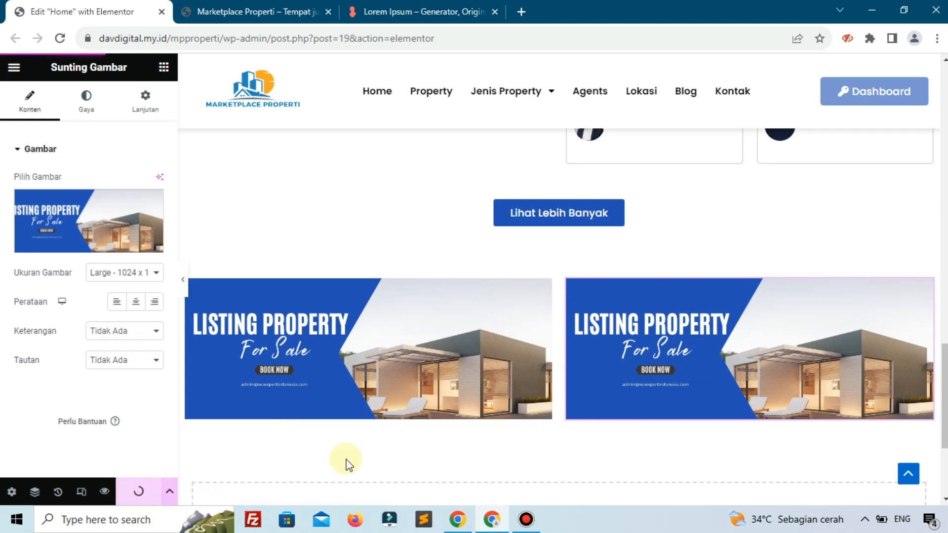
Reload the live home page and check the Property Terbaru section, the button and the two banners
left_click(233, 12)
left_click(59, 40)
scroll(275, 215, "down", 10)
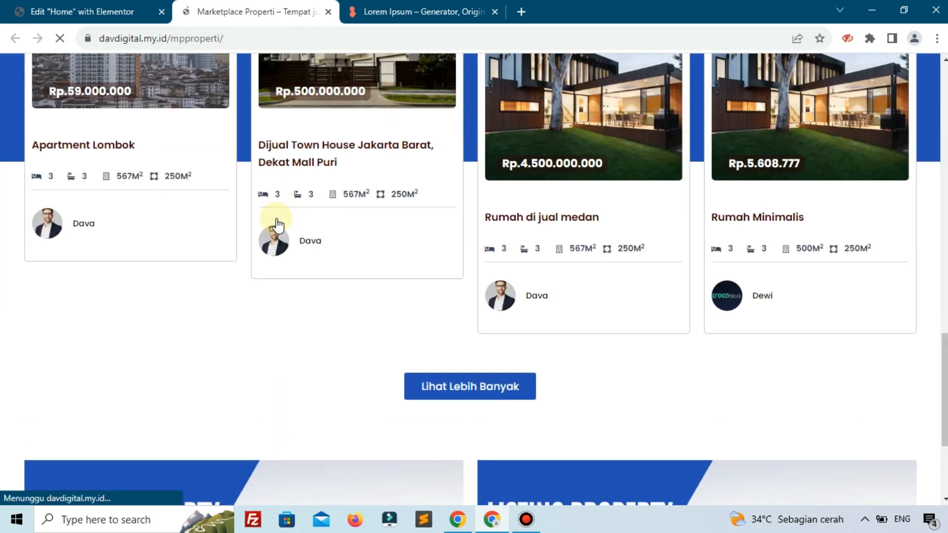
scroll(282, 237, "down", 3)
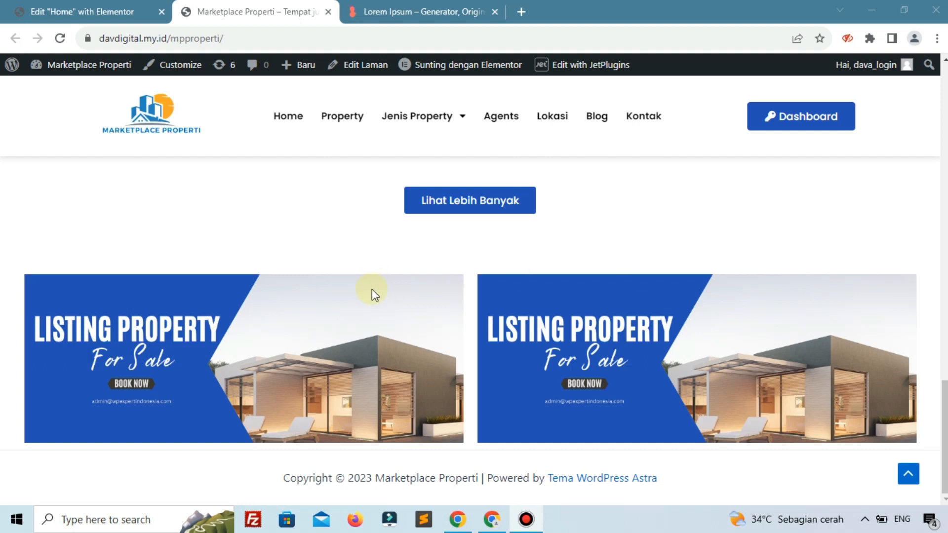
scroll(372, 289, "up", 9)
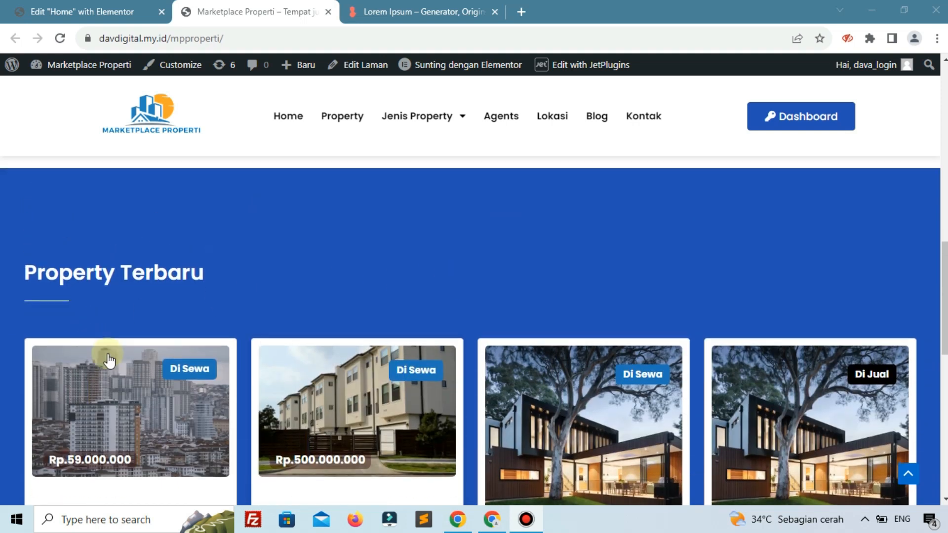
scroll(352, 342, "down", 9)
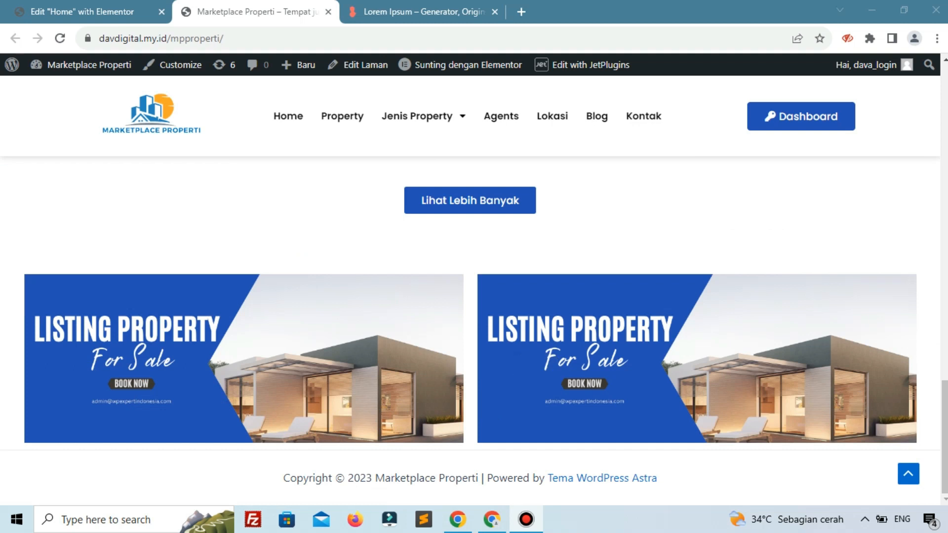
scroll(371, 247, "up", 6)
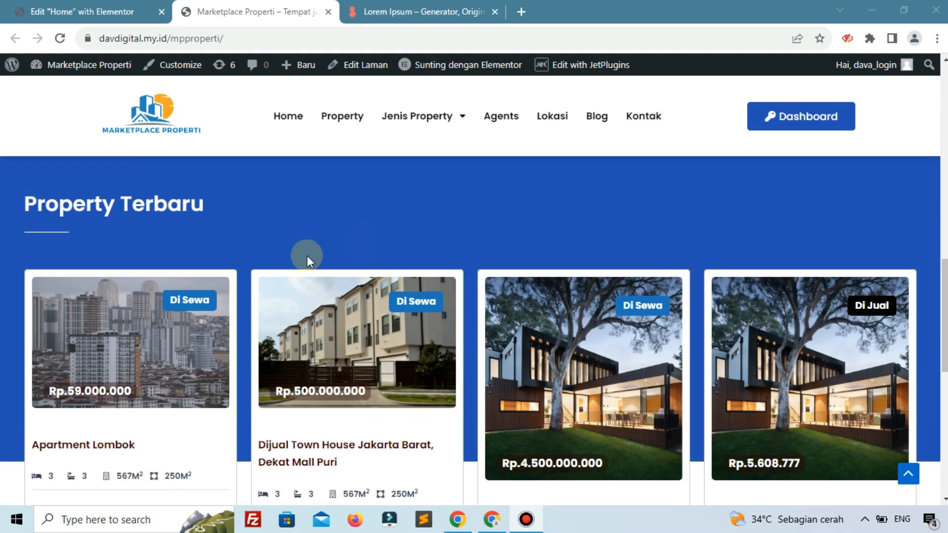
scroll(138, 364, "down", 7)
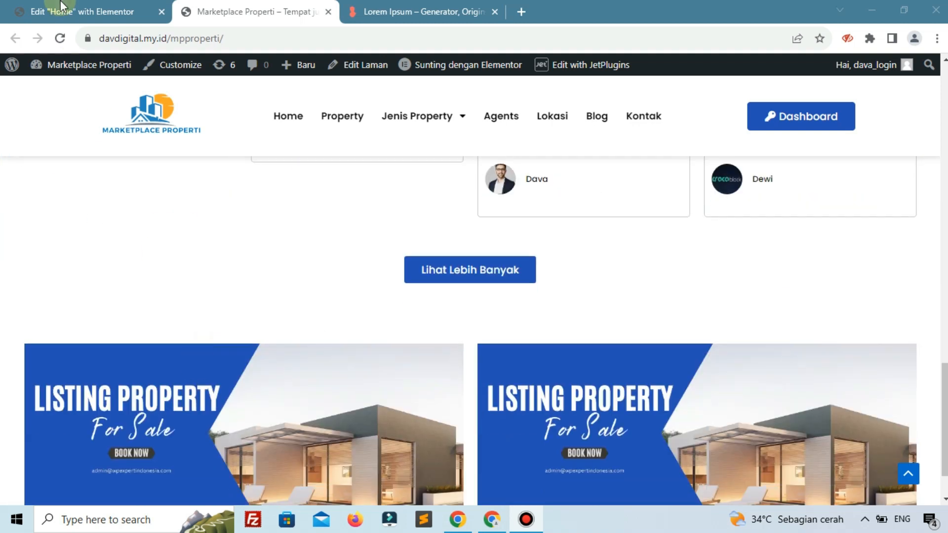
Return to the Elementor editor and add a single-column section below the two banners
left_click(62, 6)
scroll(561, 449, "down", 5)
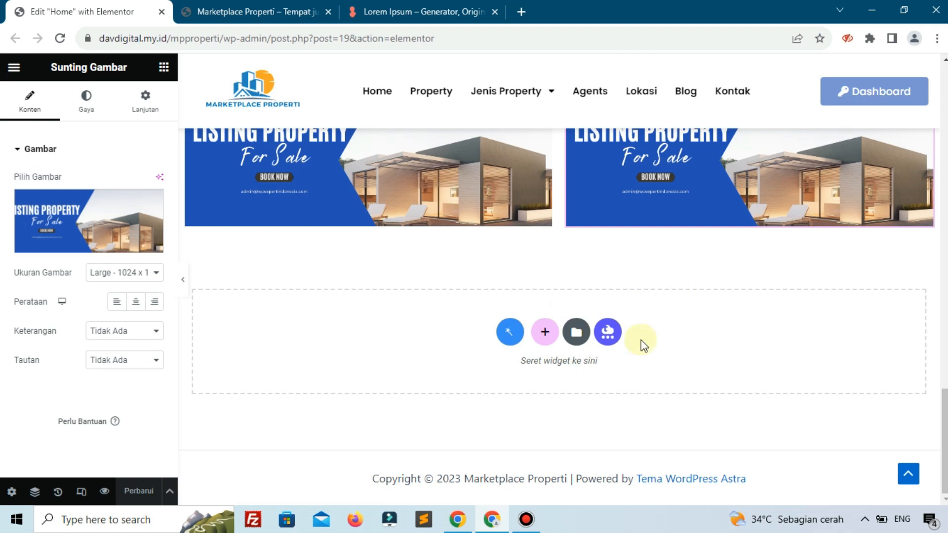
left_click(543, 334)
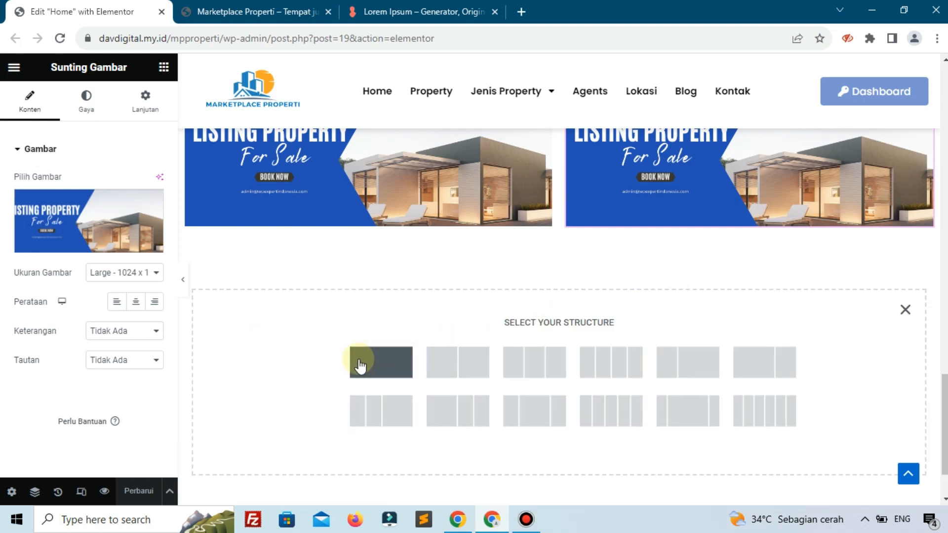
left_click(361, 365)
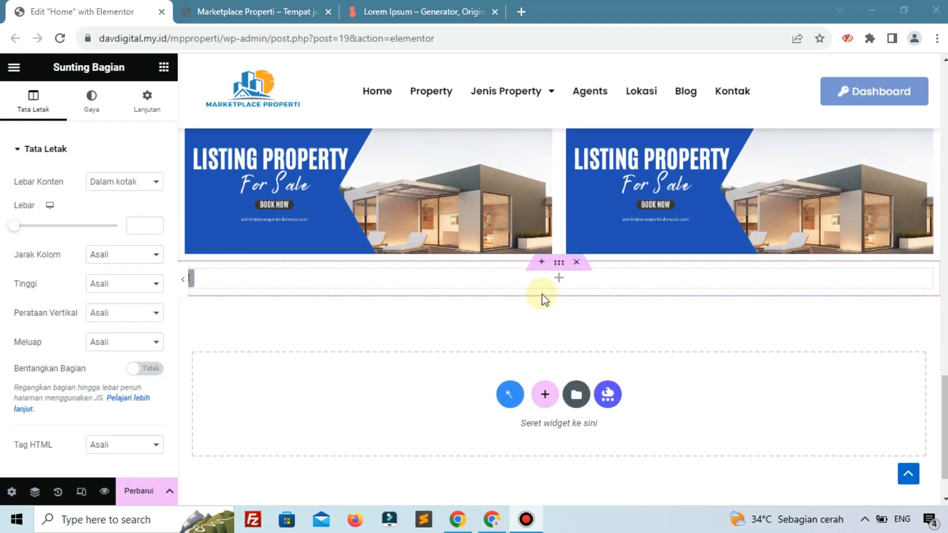
scroll(541, 294, "up", 10)
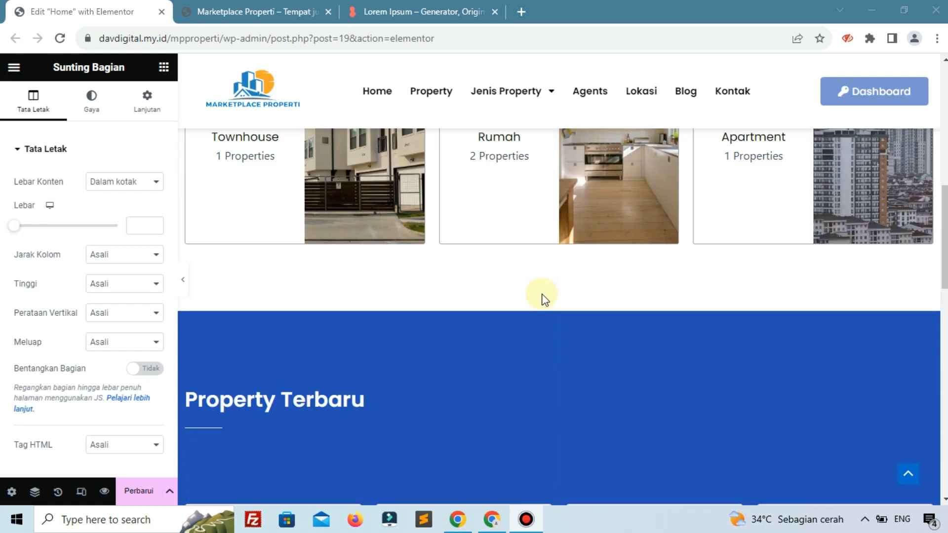
Copy the Property Terbaru heading and paste it into the empty section below the two banners
scroll(542, 295, "up", 8)
scroll(542, 294, "down", 7)
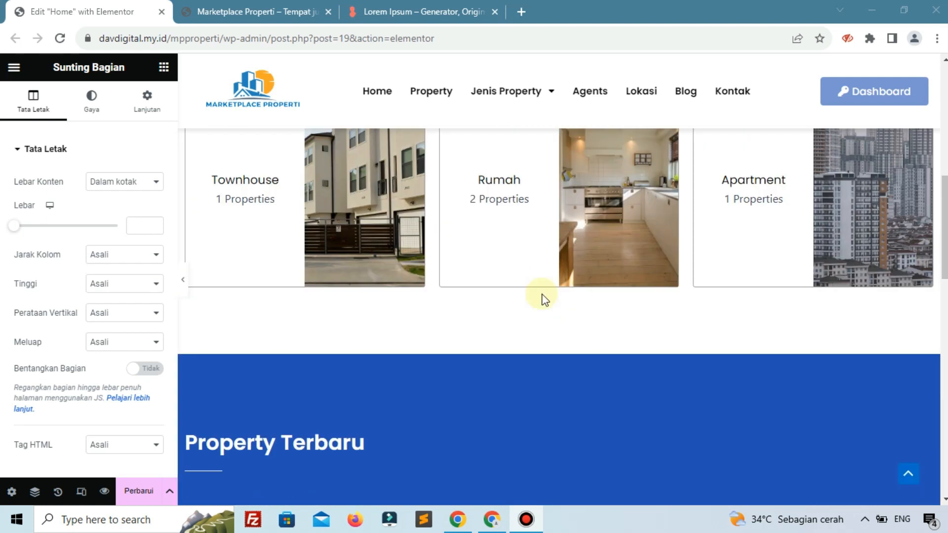
scroll(541, 294, "down", 4)
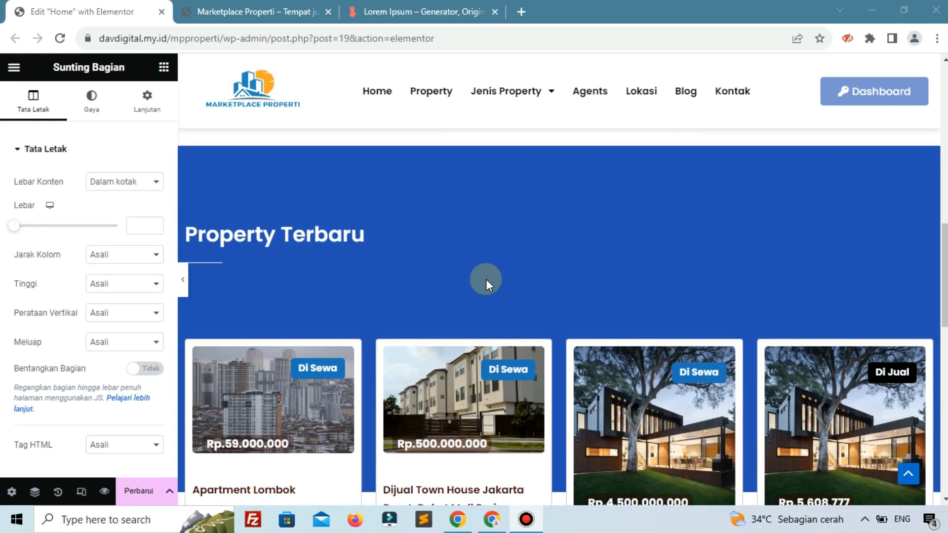
right_click(326, 239)
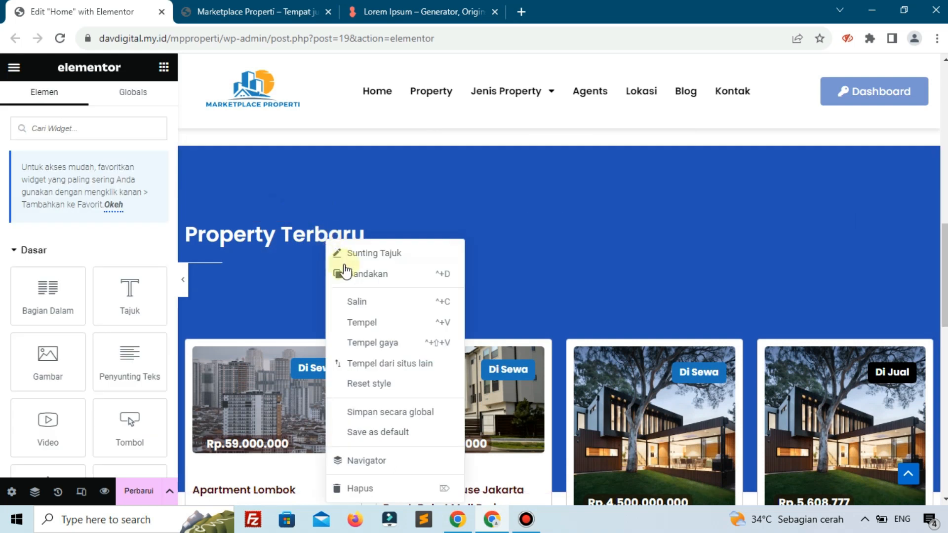
left_click(356, 299)
scroll(377, 272, "down", 10)
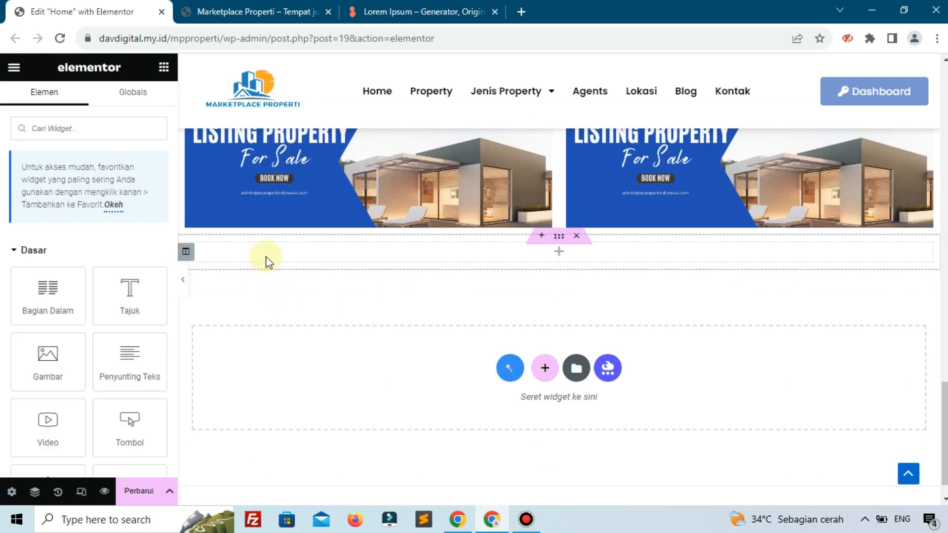
right_click(266, 262)
left_click(295, 366)
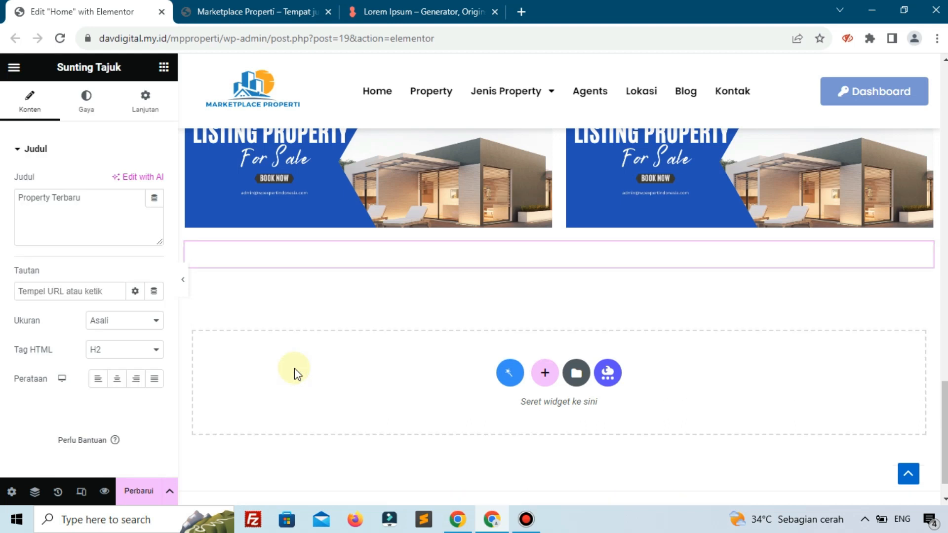
Set the pasted heading's text colour to black, #000000
left_click(94, 118)
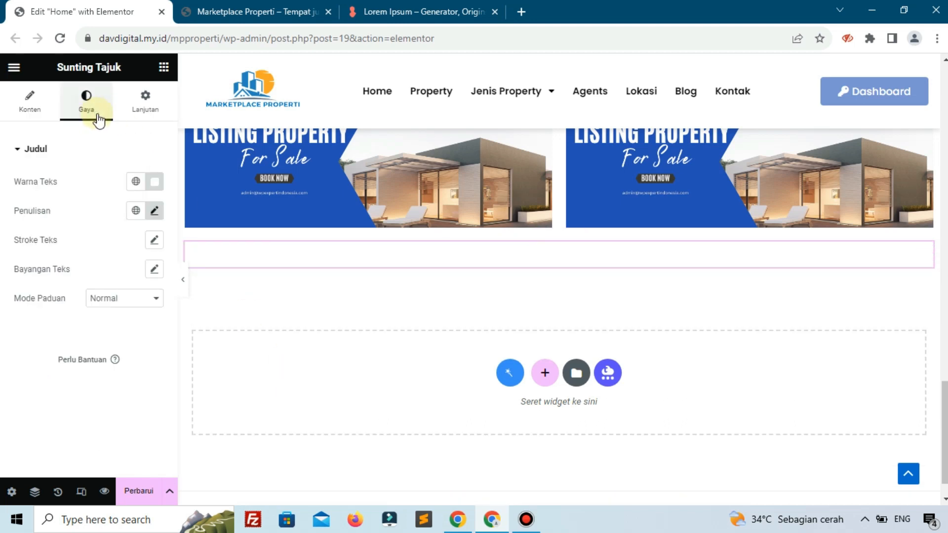
left_click(155, 182)
left_click_drag(185, 281, 212, 339)
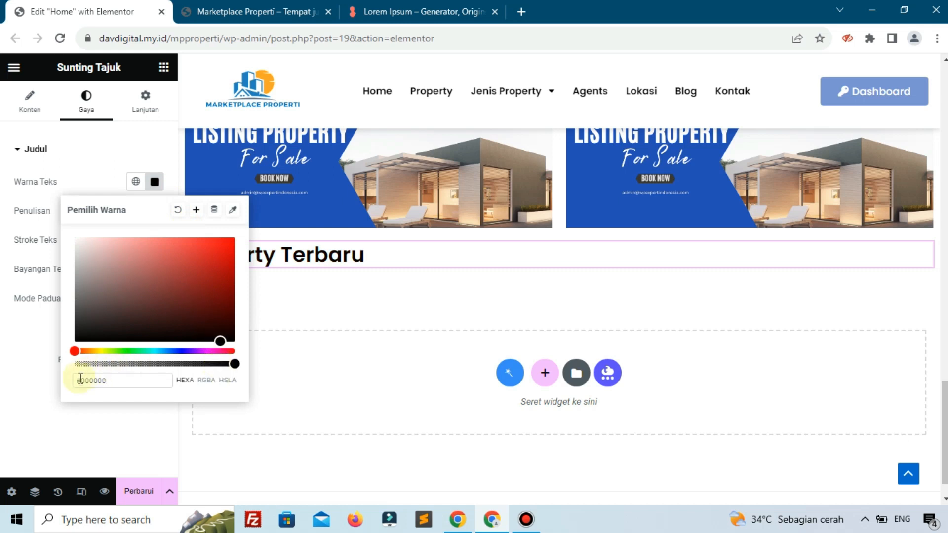
left_click(42, 379)
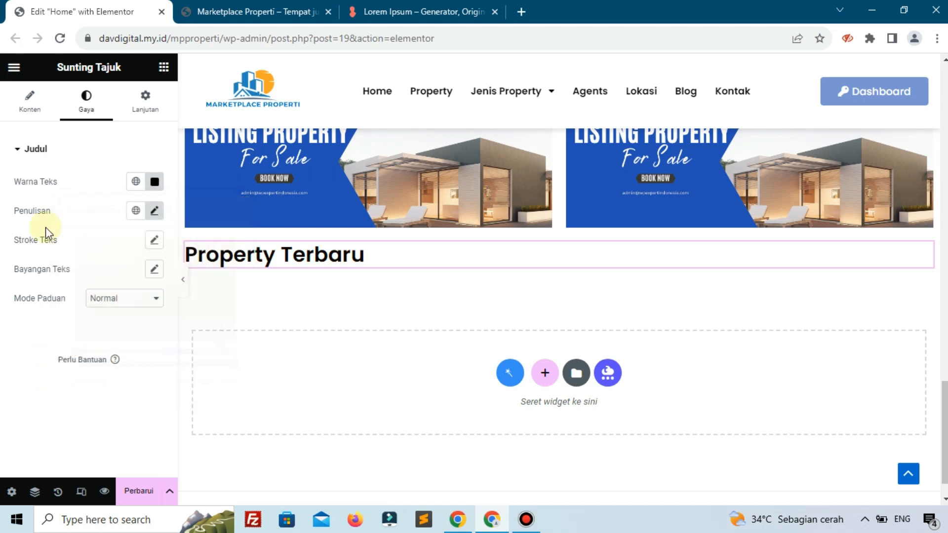
Change the pasted heading's title to "Pilihan Apartment"
left_click(26, 114)
left_click(127, 231)
key("ctrl+a")
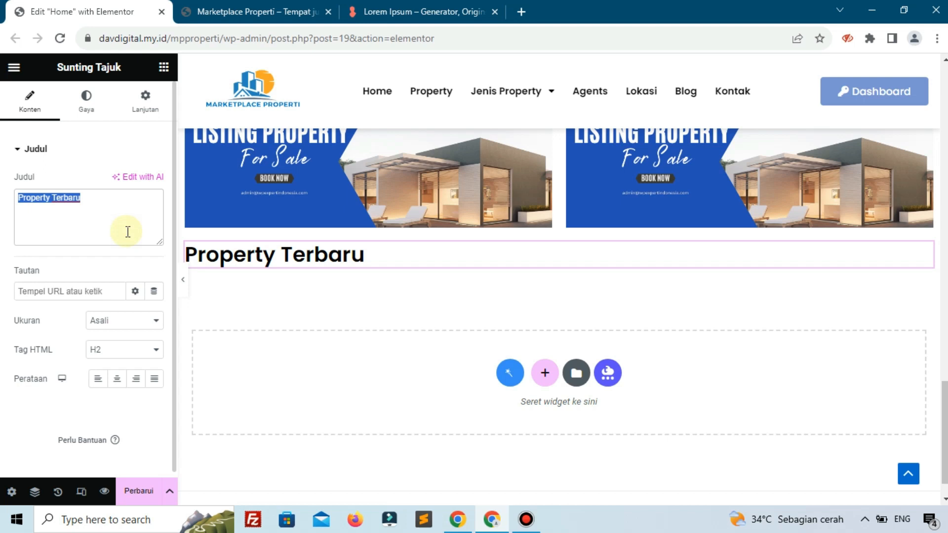
type("Pilihan ")
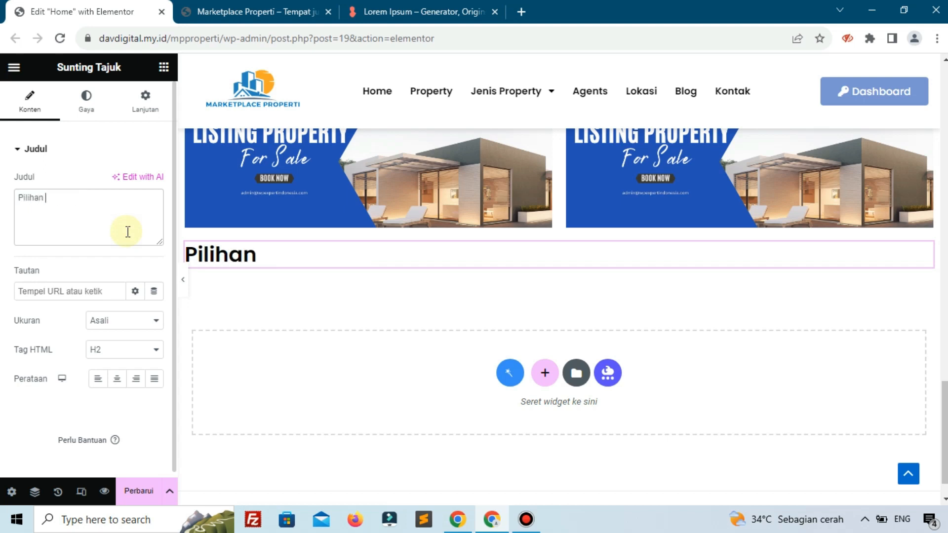
type("Apartment")
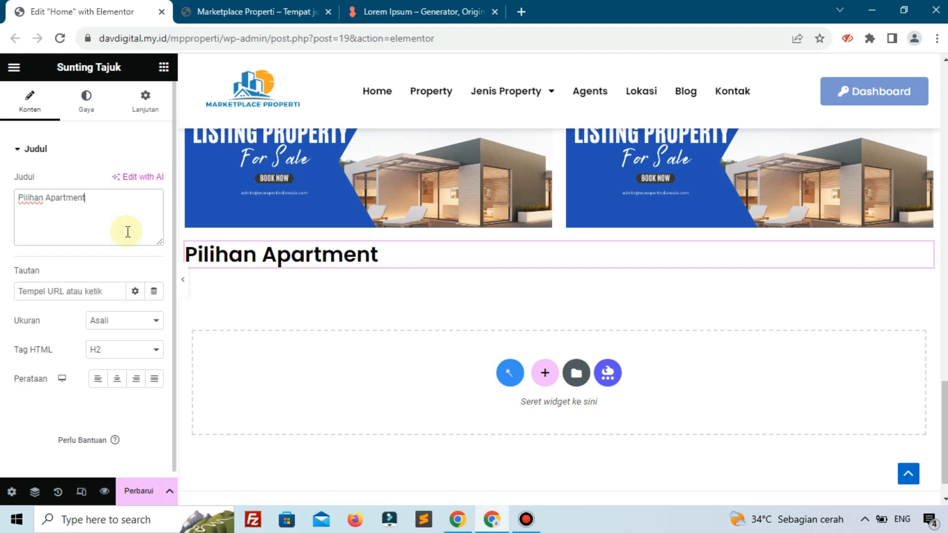
Copy the divider under the Property Terbaru heading and paste it below the Pilihan Apartment heading
scroll(336, 215, "up", 10)
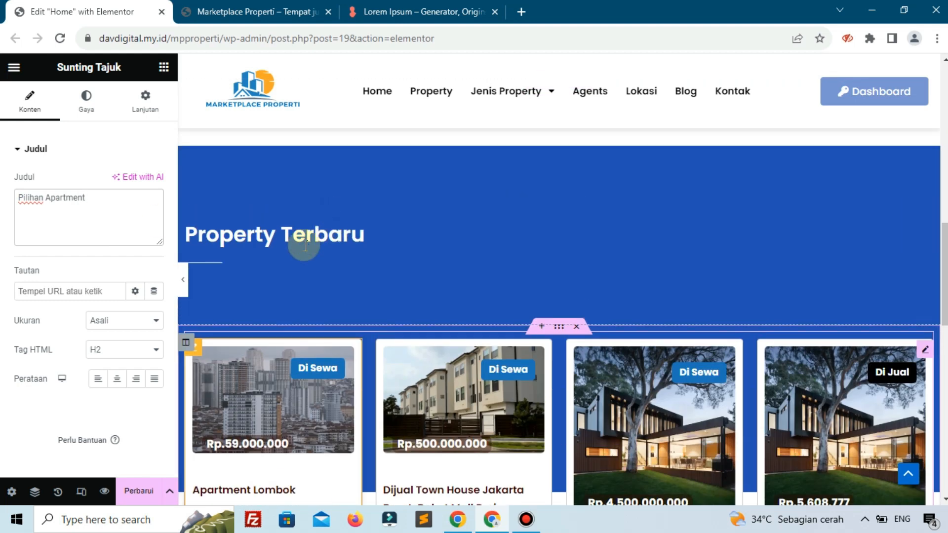
left_click(223, 263)
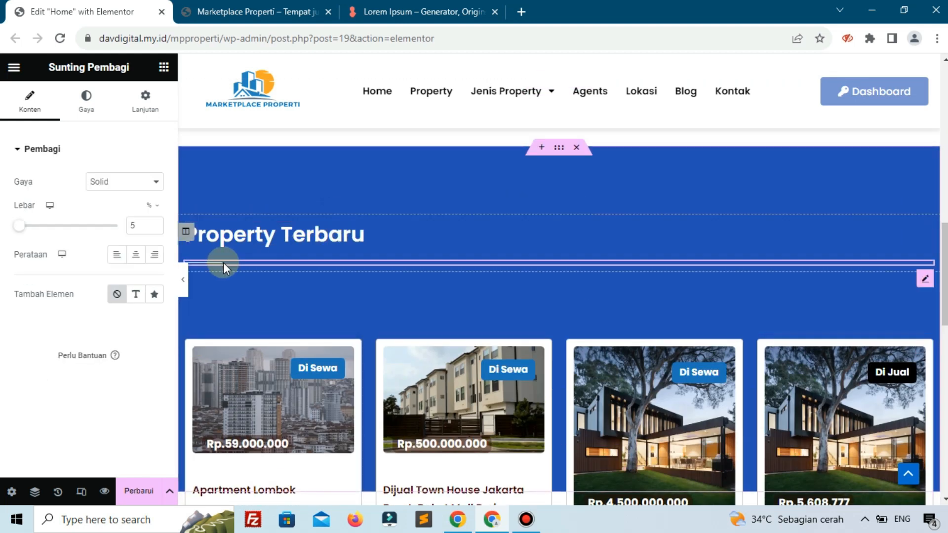
right_click(223, 263)
left_click(245, 310)
scroll(262, 296, "down", 10)
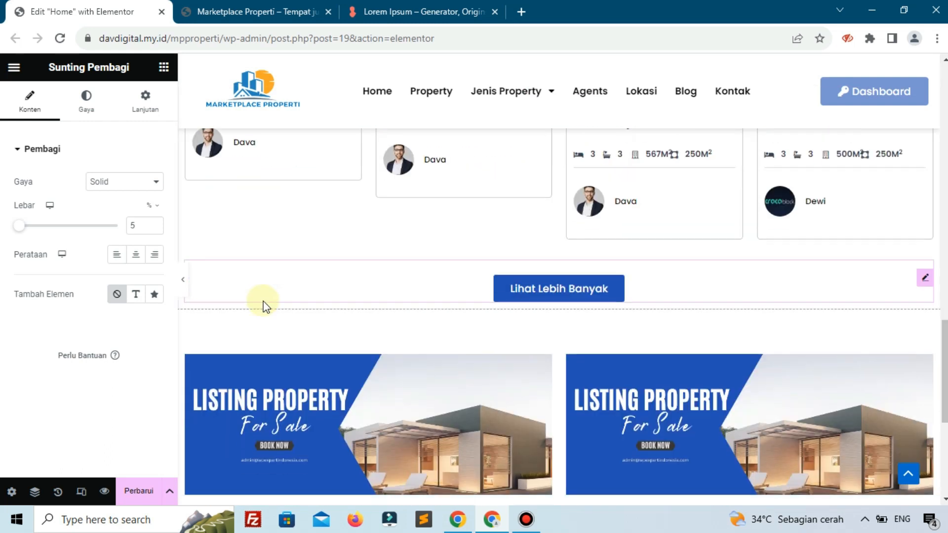
right_click(279, 217)
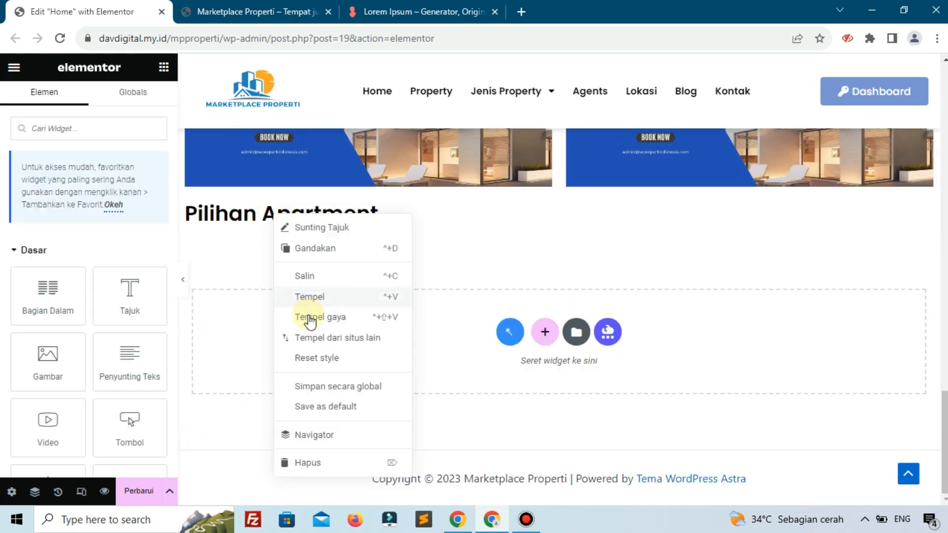
left_click(304, 298)
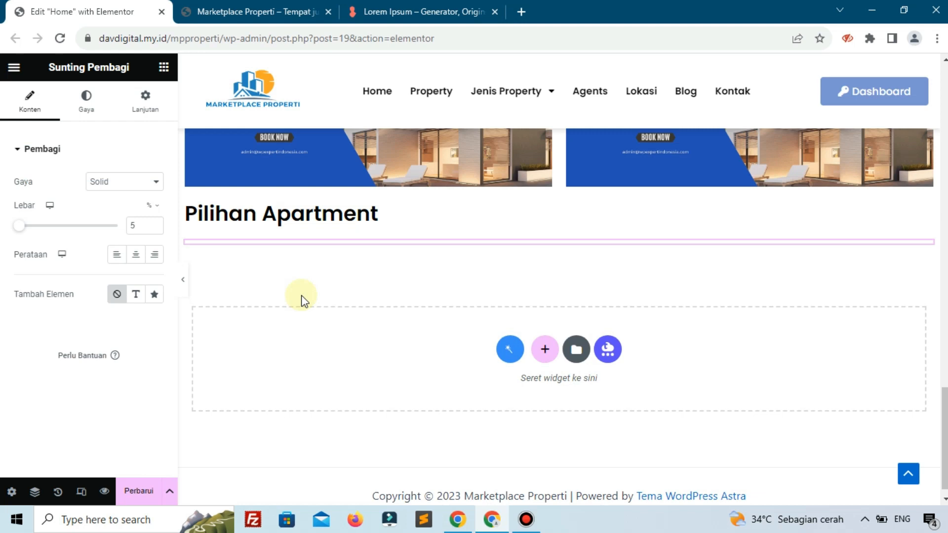
Set the colour of the divider under Pilihan Apartment to dark blue, #1C24BB
left_click(91, 115)
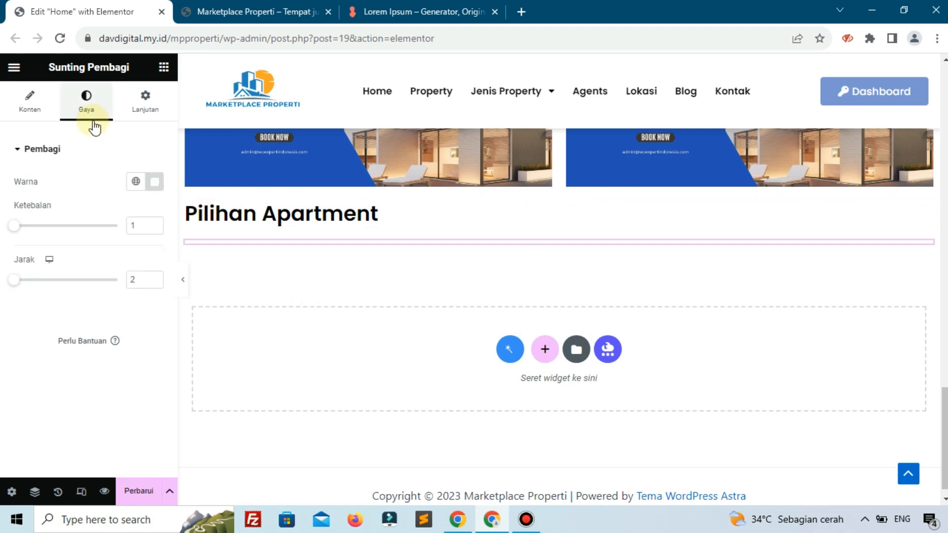
left_click(154, 182)
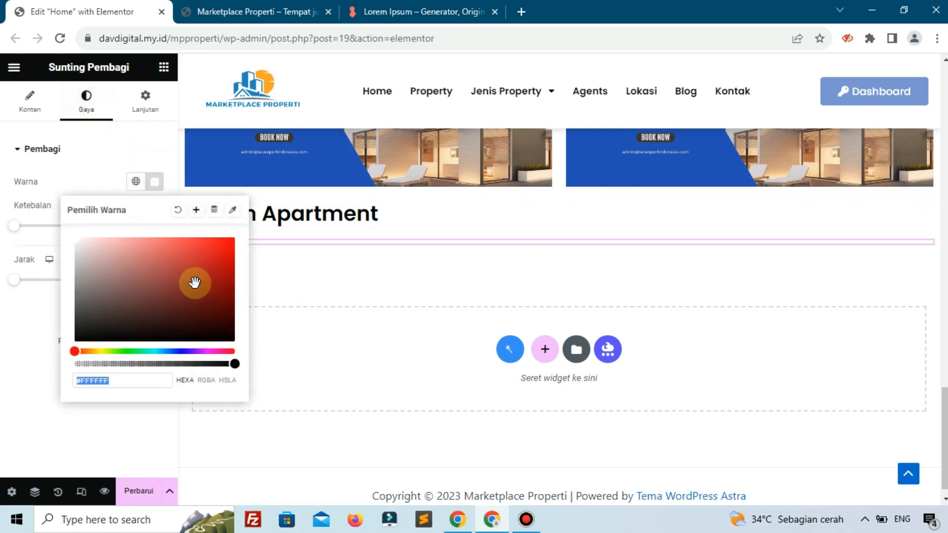
left_click(179, 351)
left_click(227, 273)
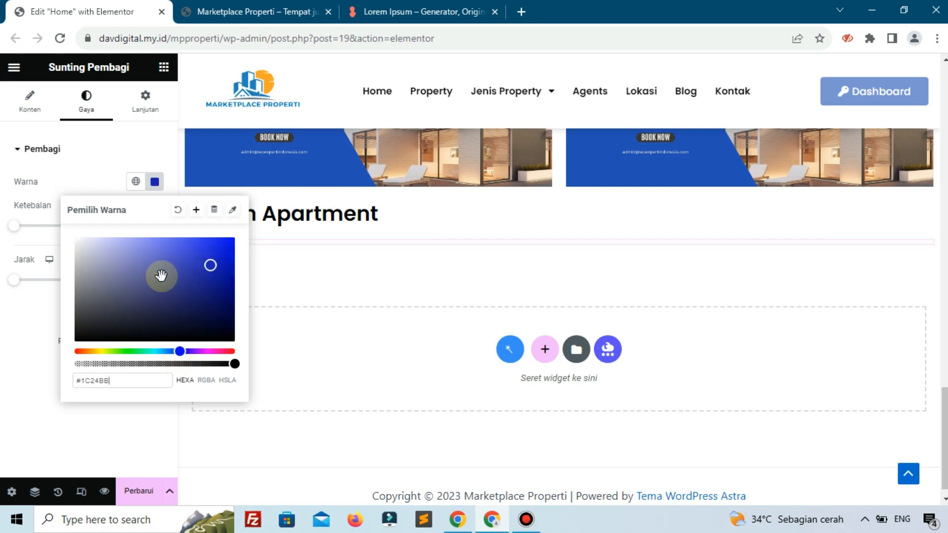
left_click(34, 312)
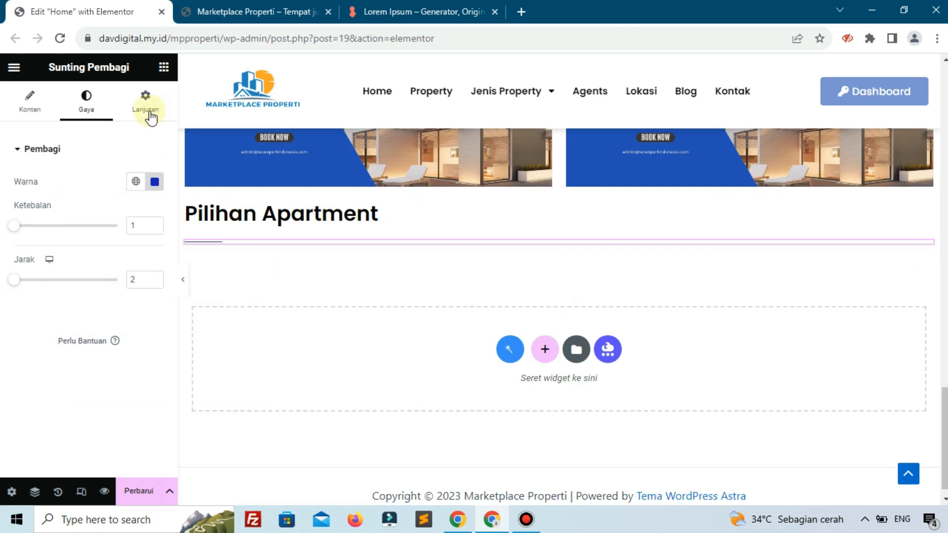
Find the Listing Grid widget and add it below the divider in the Pilihan Apartment section
left_click(164, 68)
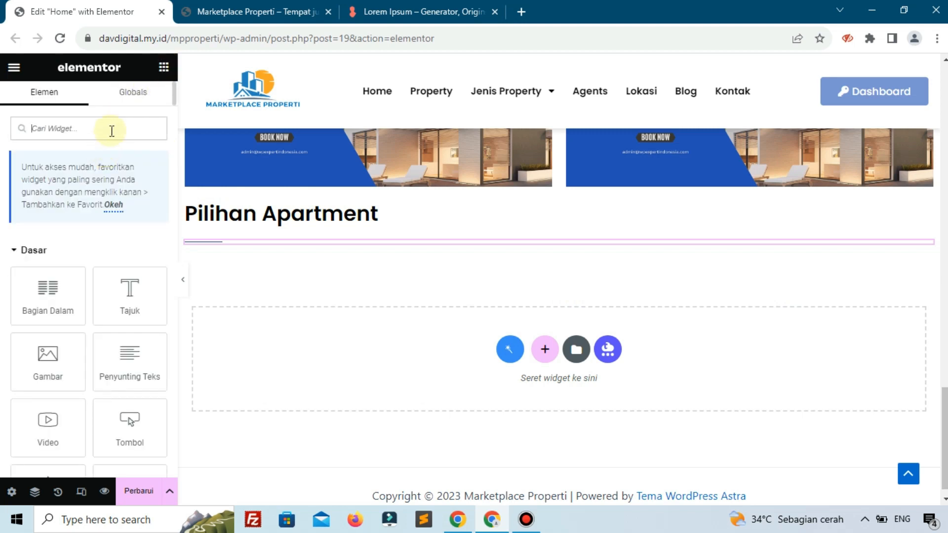
type("listing")
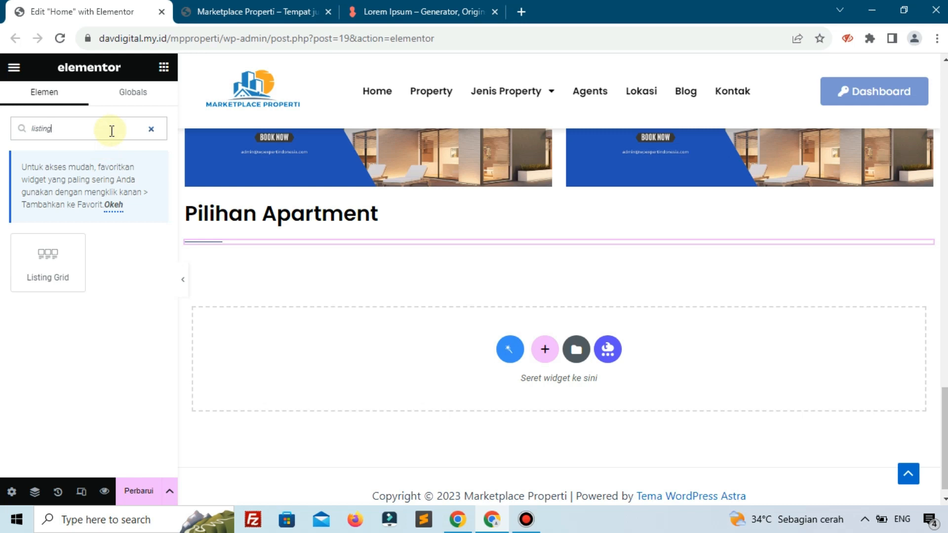
left_click_drag(42, 261, 221, 253)
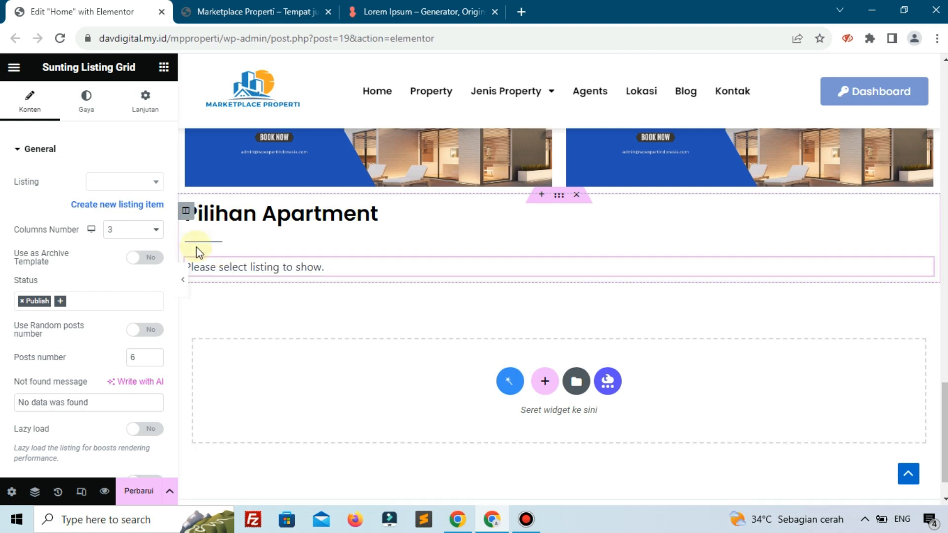
Choose Listing Property (Main) as the grid's listing, review its cards, and update the page
left_click(118, 184)
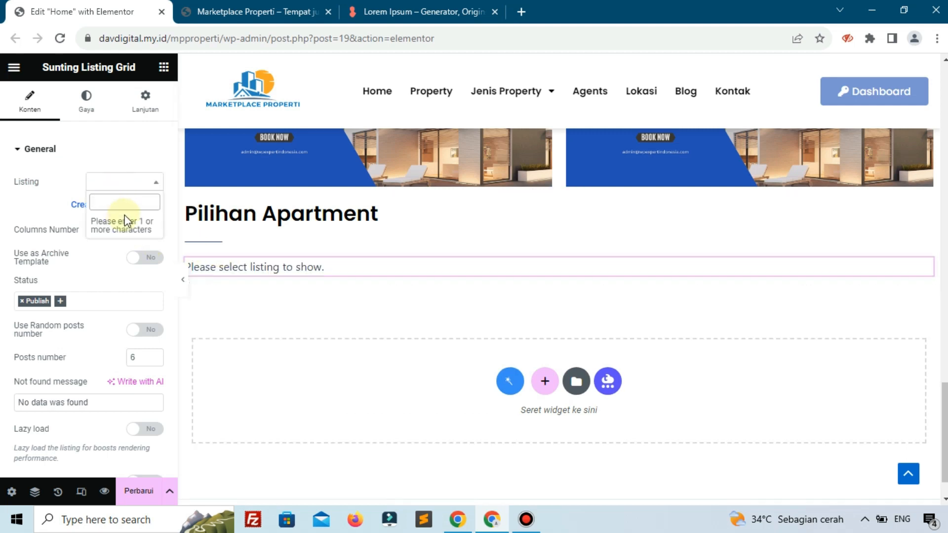
type("main")
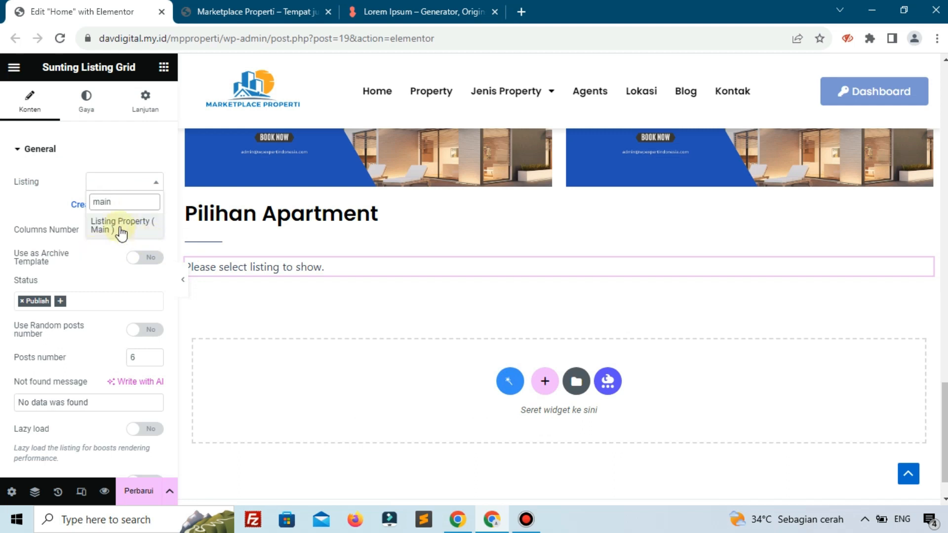
left_click(127, 225)
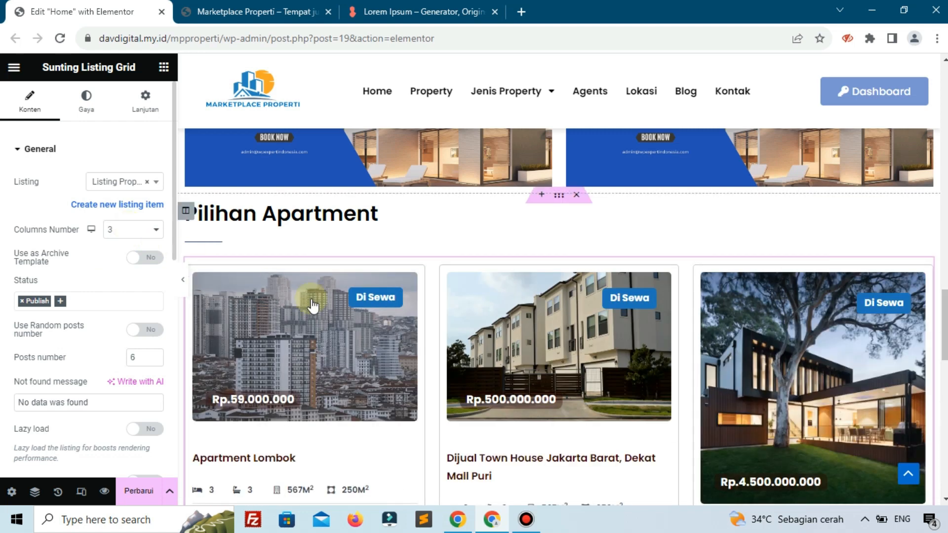
scroll(332, 328, "down", 9)
scroll(331, 328, "up", 5)
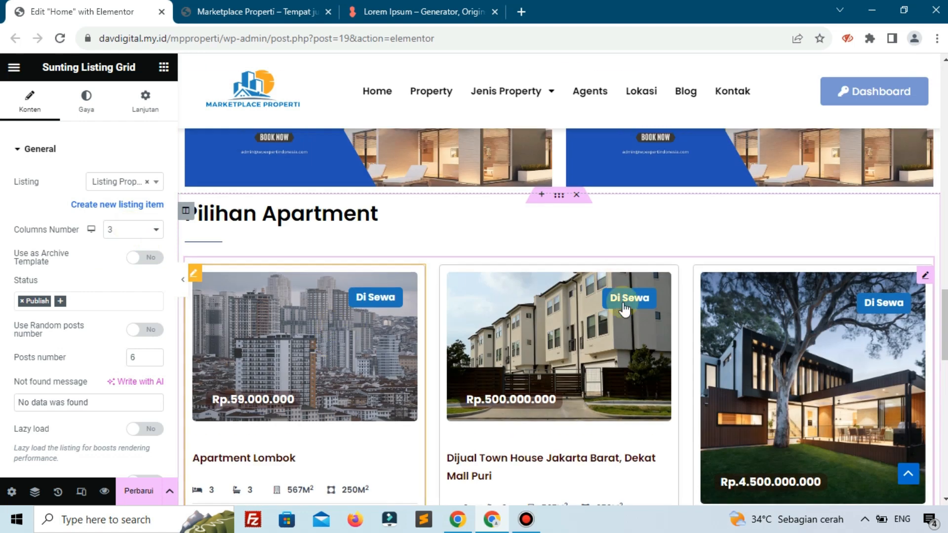
left_click(153, 491)
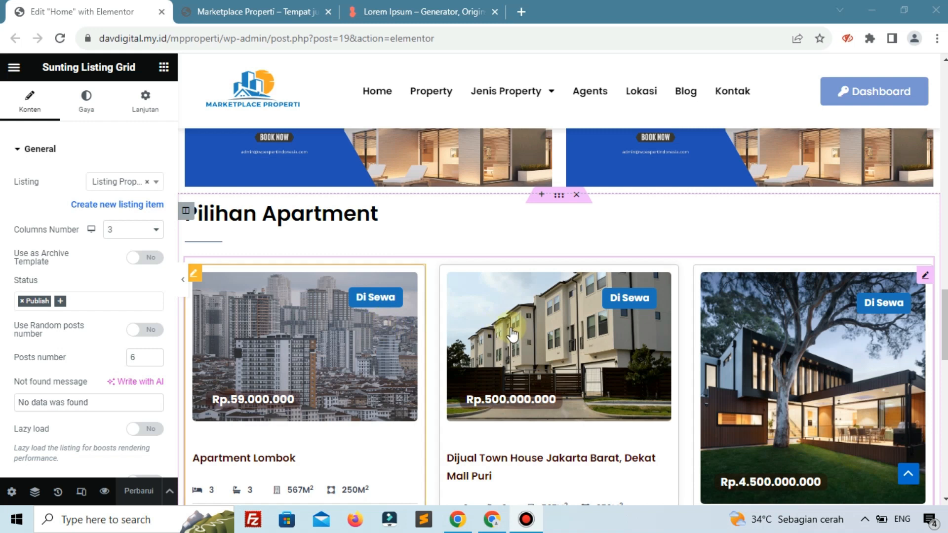
Set the listing grid's desktop column count to 4 and review the property cards
left_click(121, 240)
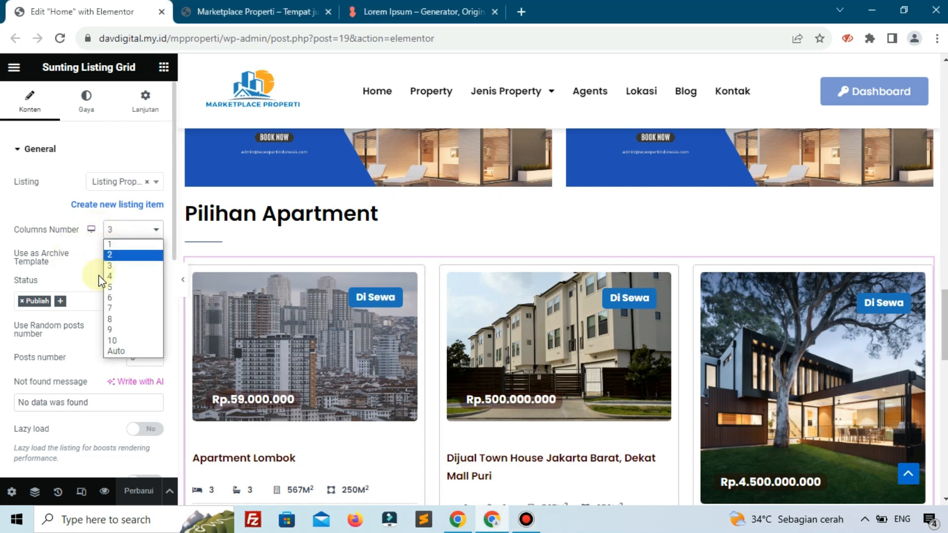
left_click(113, 280)
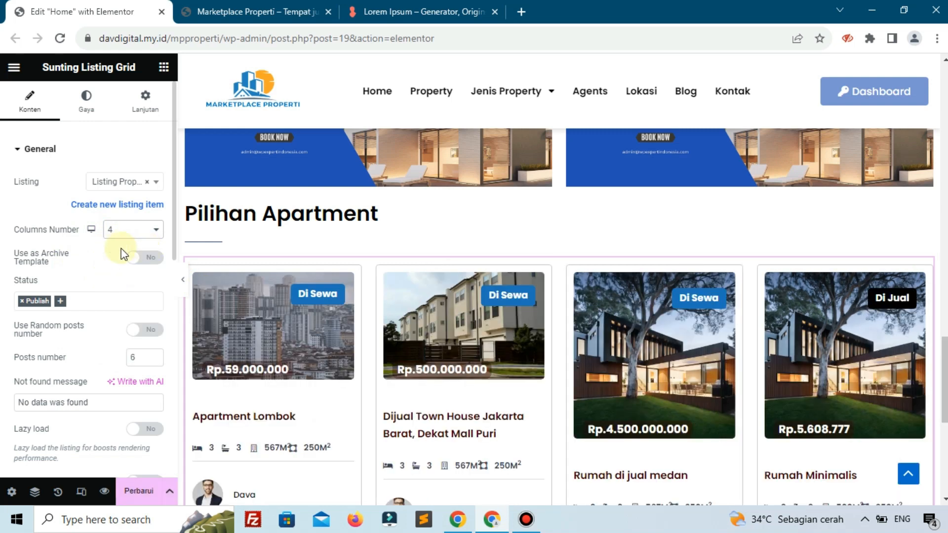
scroll(489, 305, "down", 4)
scroll(493, 307, "up", 3)
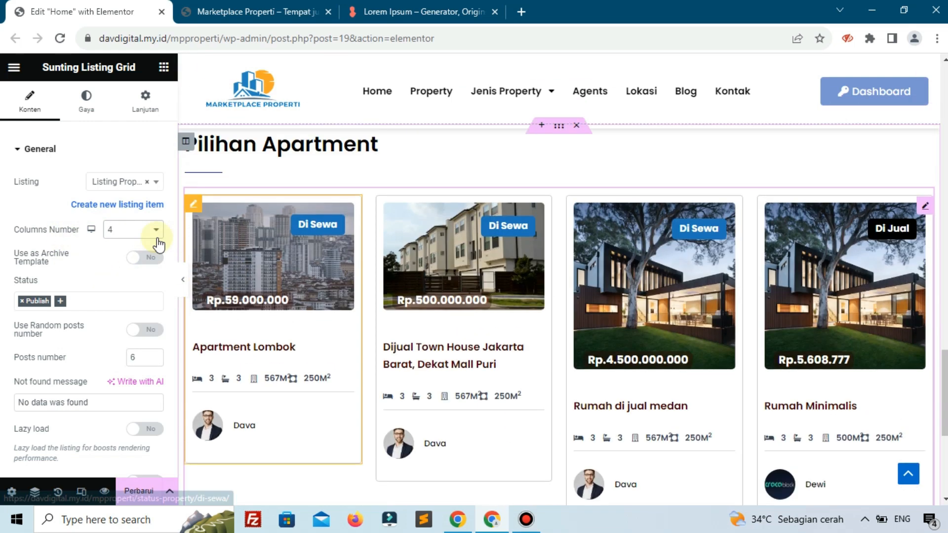
Set the listing grid's column count to 3 for the tablet portrait view and review the layout
left_click(91, 229)
left_click(97, 251)
left_click(121, 232)
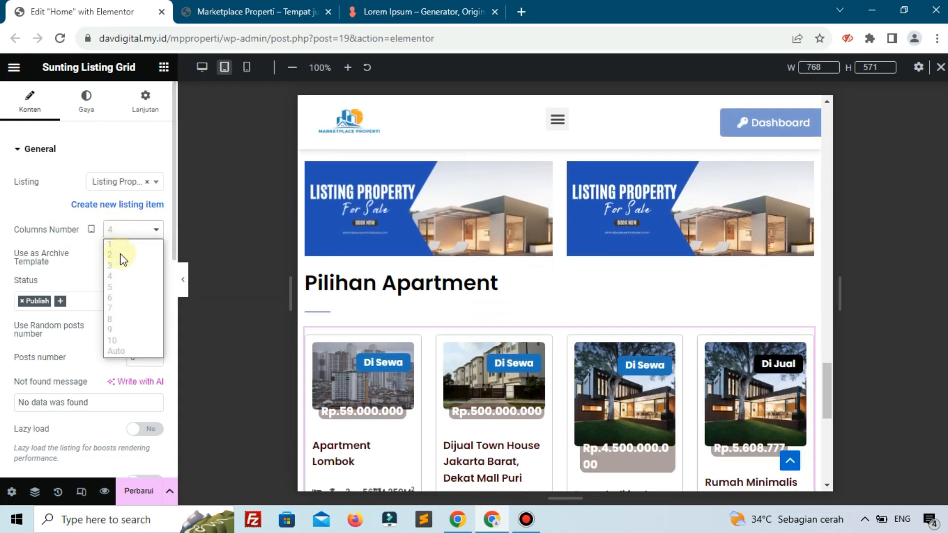
left_click(122, 265)
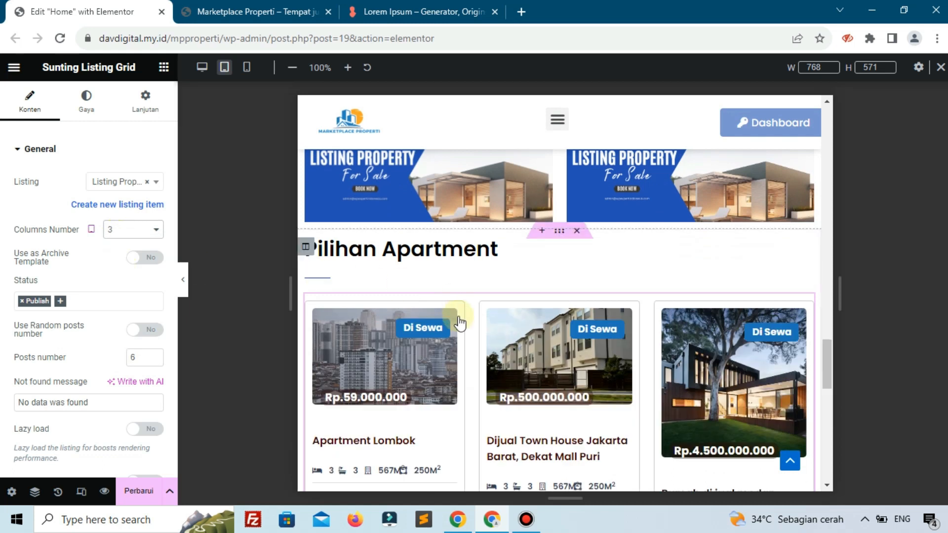
scroll(460, 322, "down", 4)
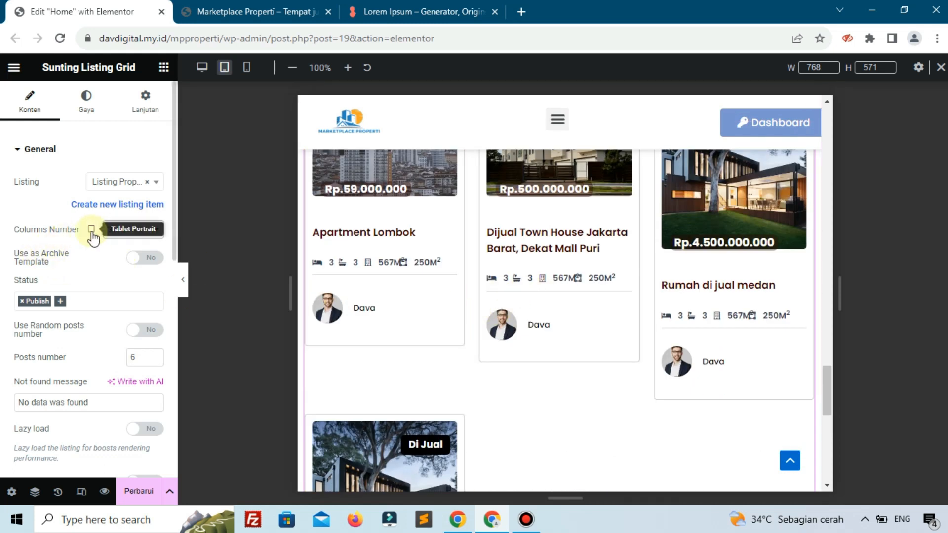
Set the listing grid's mobile column count to 1, review the layout, and return to the desktop view
left_click(94, 265)
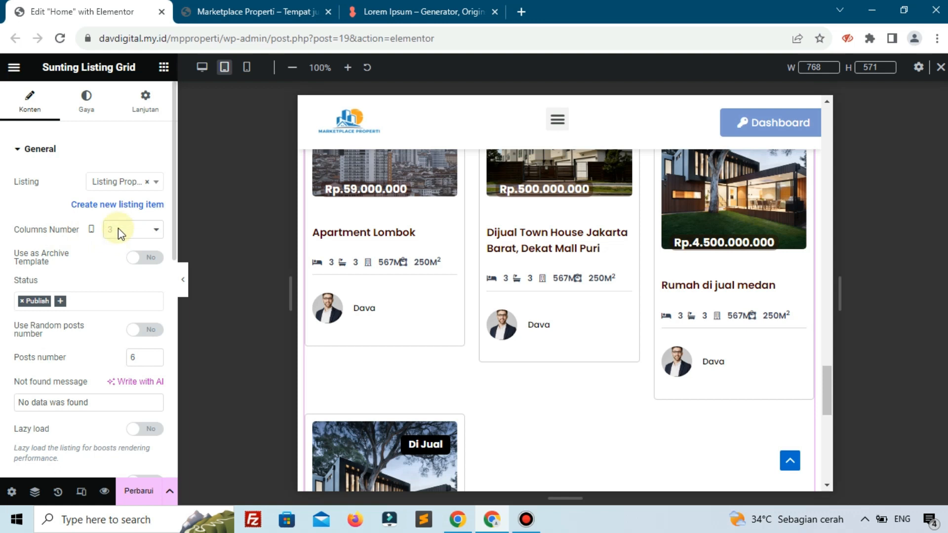
left_click(118, 228)
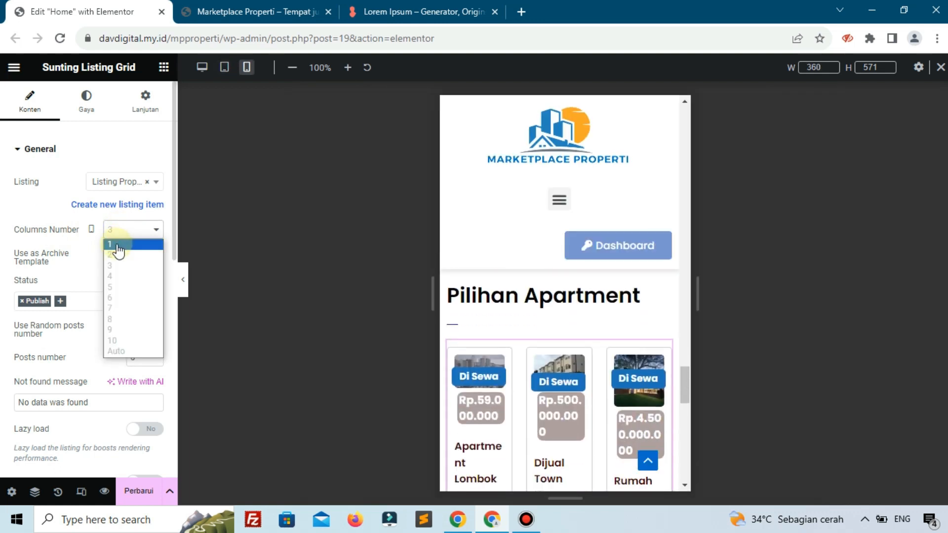
left_click(116, 244)
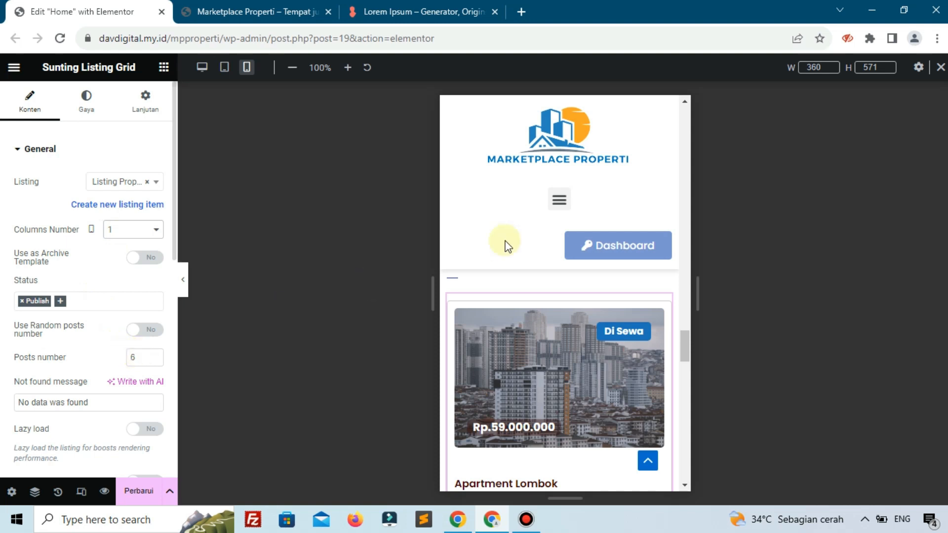
left_click(941, 67)
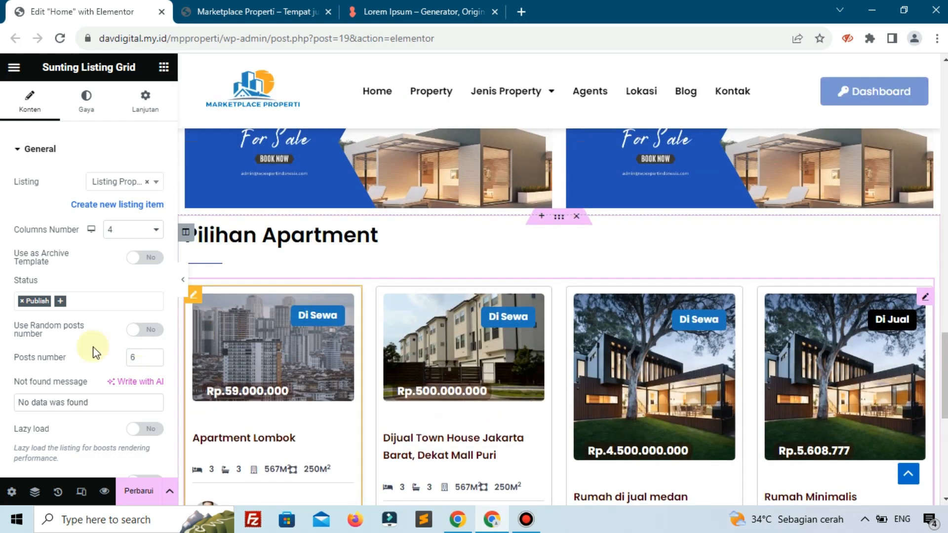
Add a query item to the listing grid's posts query and set its type to Tax Query
scroll(97, 352, "down", 5)
scroll(69, 348, "down", 1)
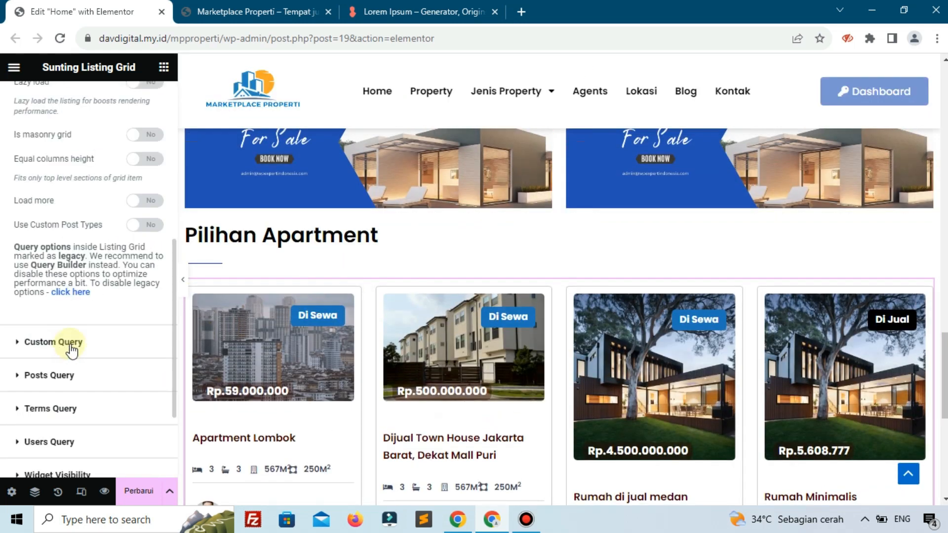
scroll(71, 348, "down", 1)
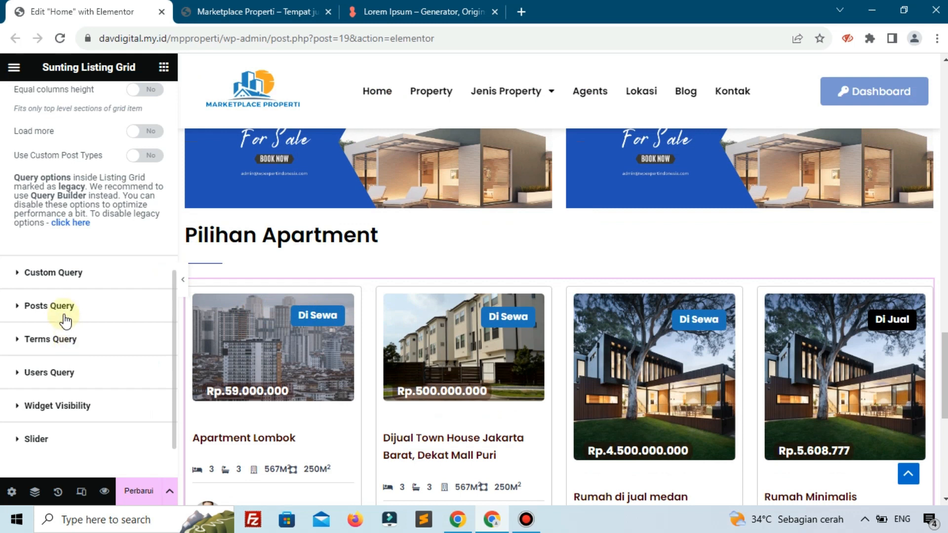
left_click(65, 311)
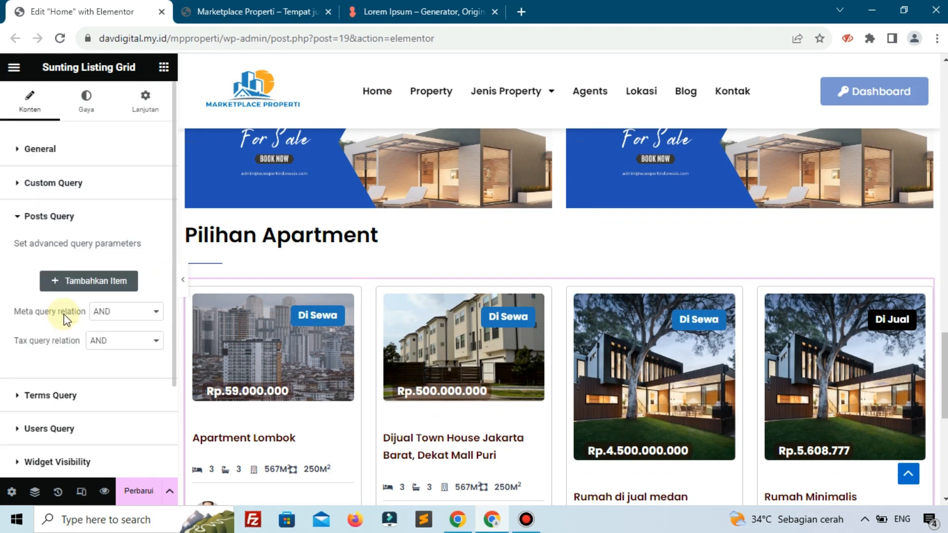
left_click(66, 283)
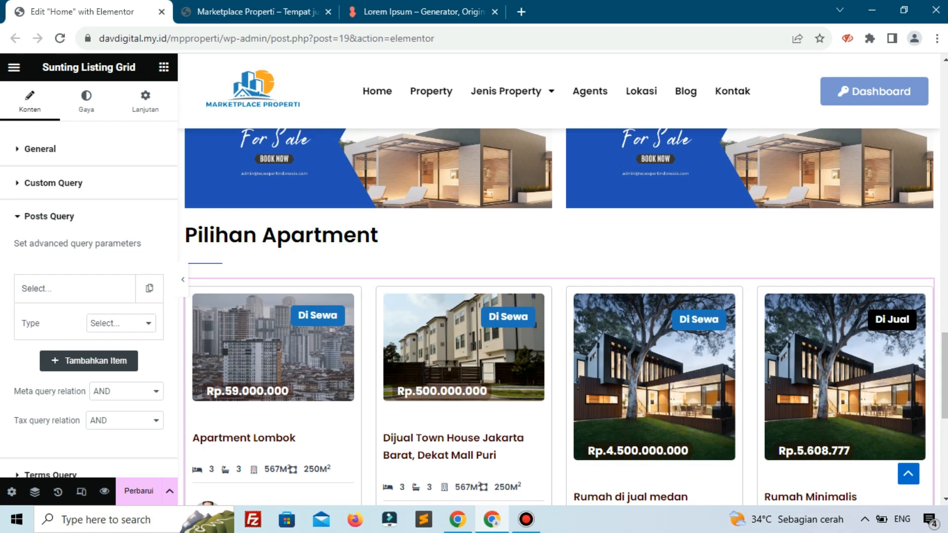
left_click(125, 324)
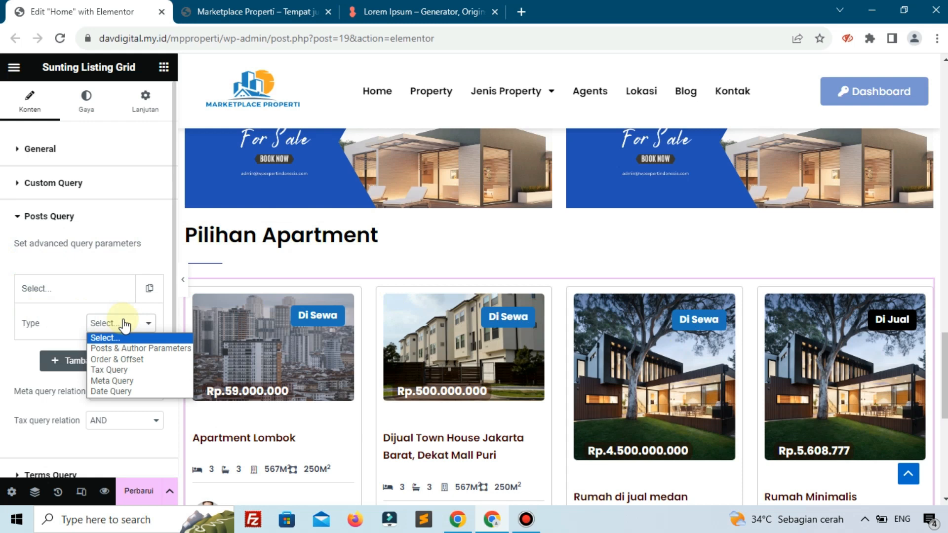
left_click(111, 370)
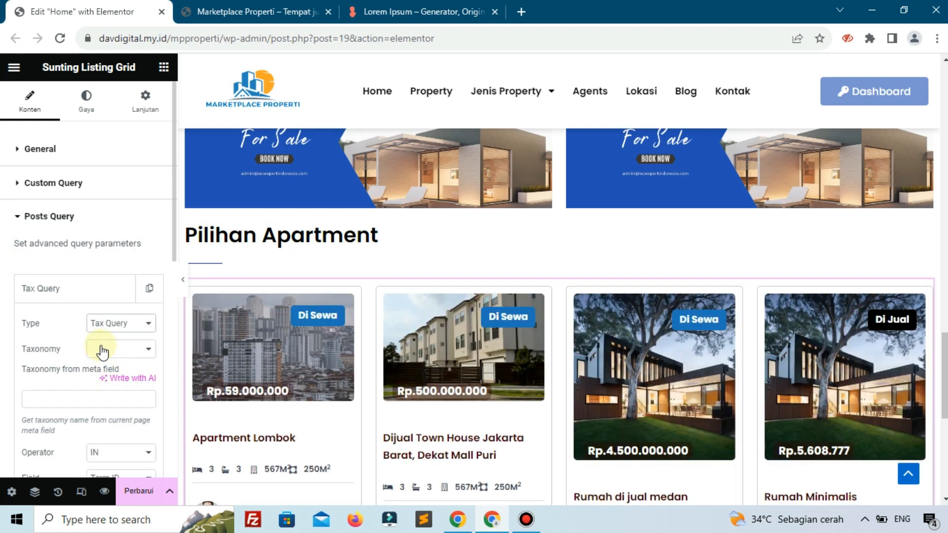
Choose Jenis Property as the taxonomy of the grid's tax query
left_click(102, 351)
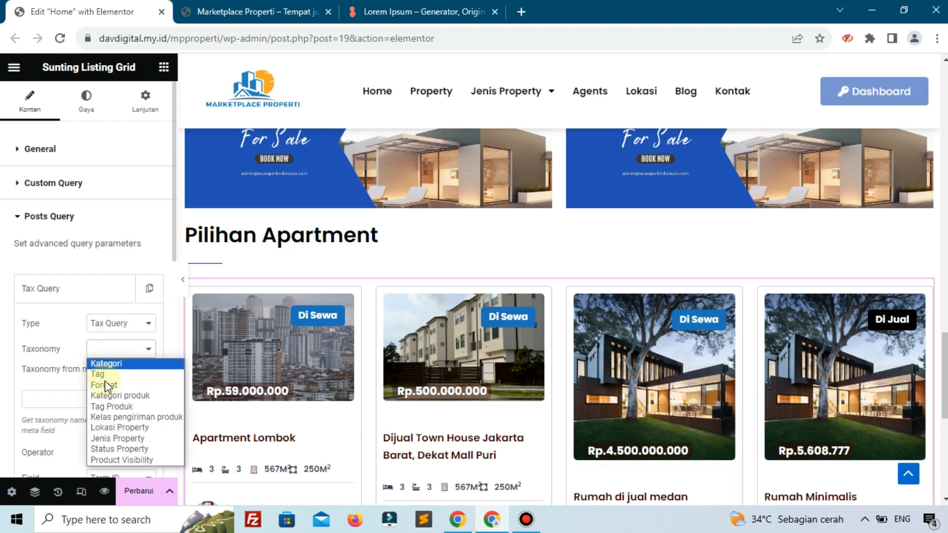
left_click(111, 428)
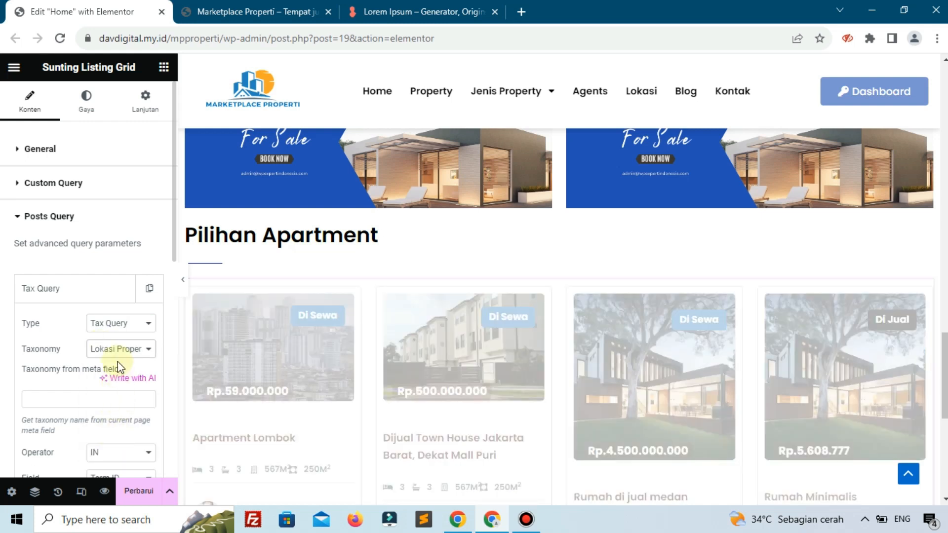
left_click(117, 354)
left_click(111, 439)
Match the tax query by Name with the term "apartment", check the filtered grid, and update the page
scroll(87, 355, "down", 1)
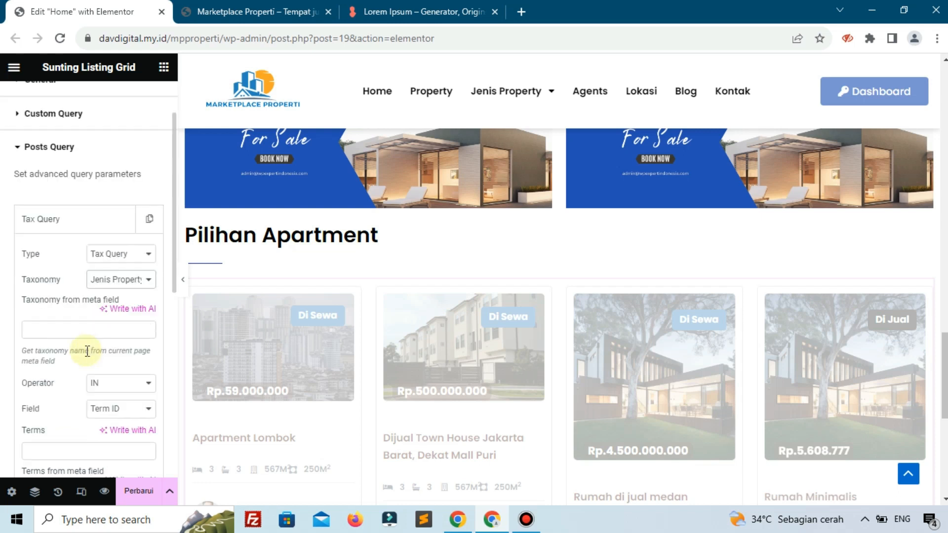
scroll(97, 350, "down", 1)
scroll(98, 349, "down", 1)
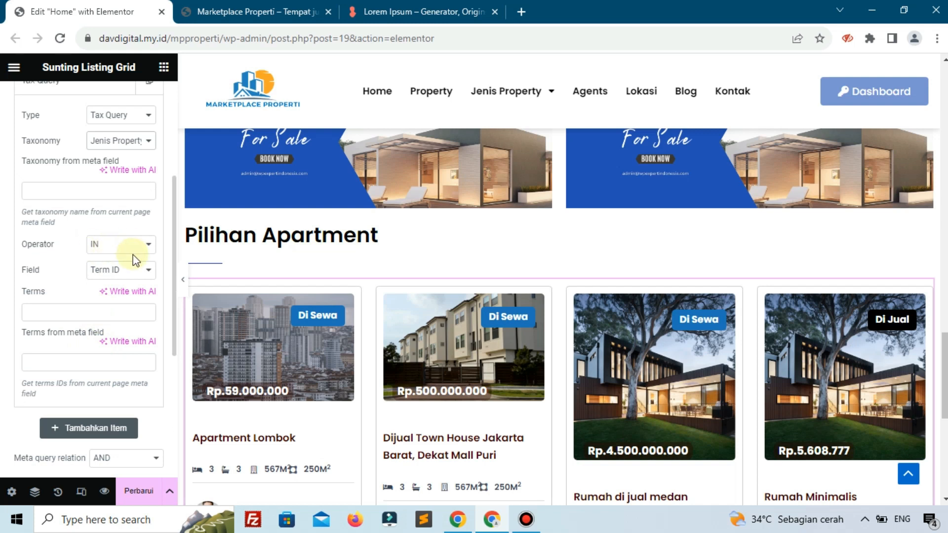
left_click(107, 271)
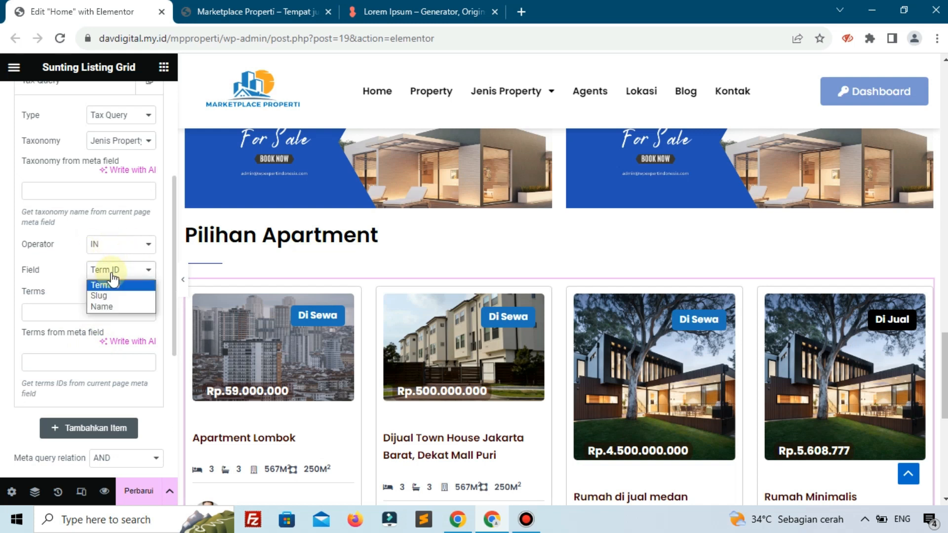
left_click(101, 308)
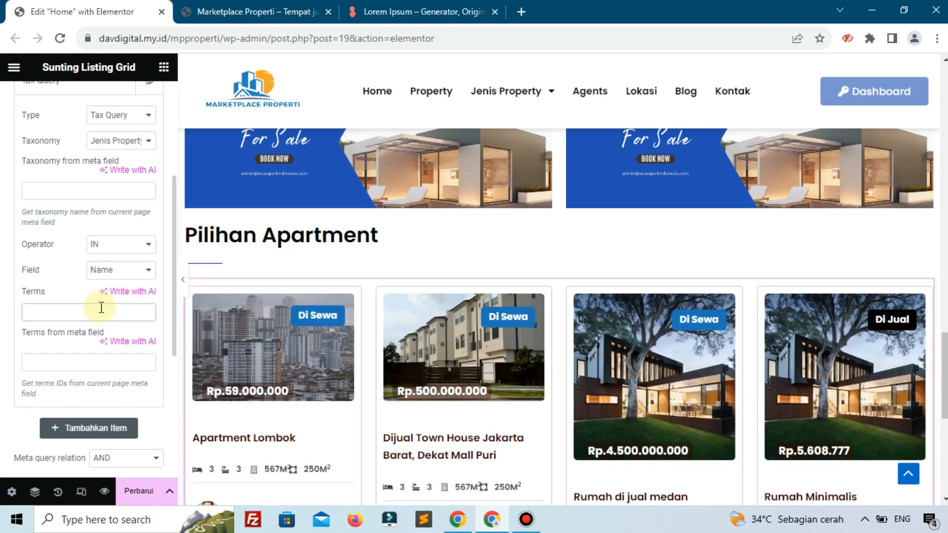
type("apartment")
scroll(260, 354, "down", 3)
scroll(261, 355, "up", 2)
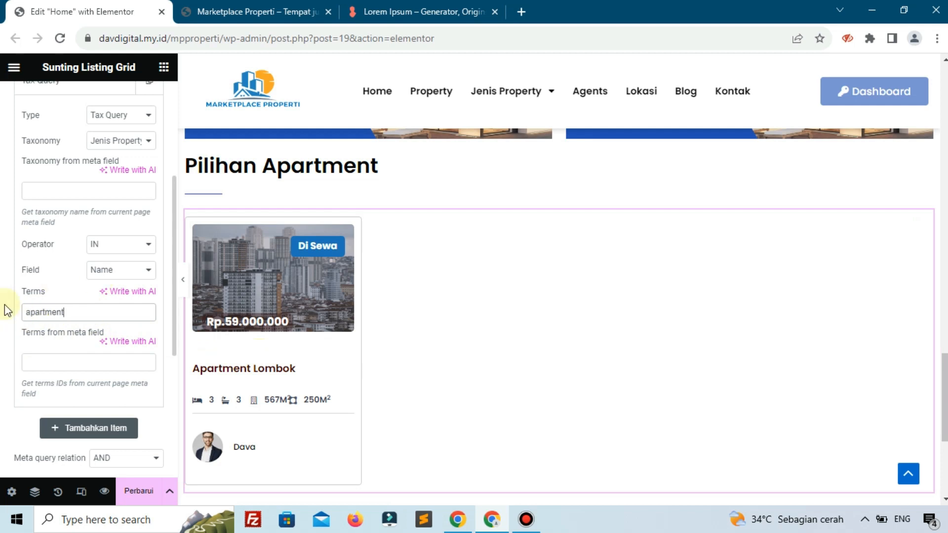
left_click(133, 491)
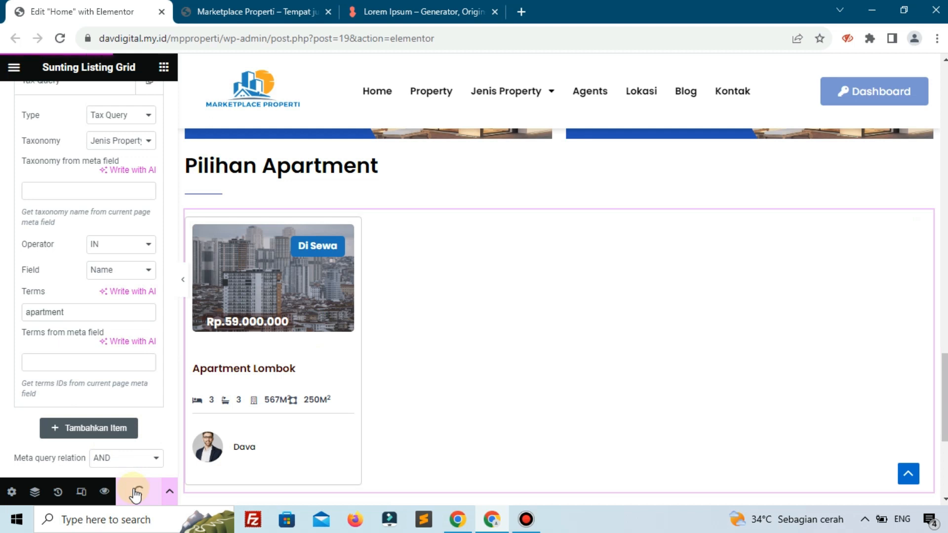
Reload the live home page and compare its Pilihan Apartment section with the Property Terbaru section
left_click(243, 11)
left_click(59, 38)
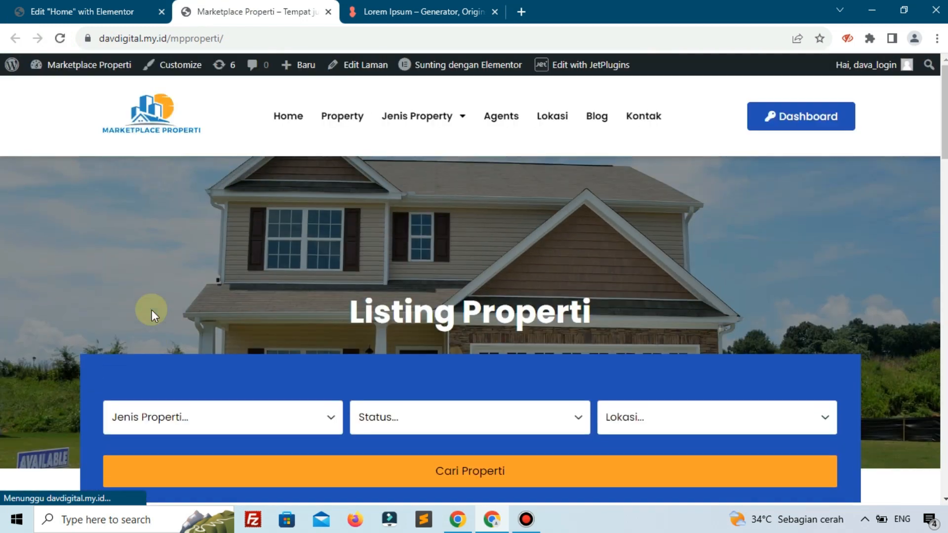
scroll(217, 272, "down", 10)
scroll(218, 272, "down", 15)
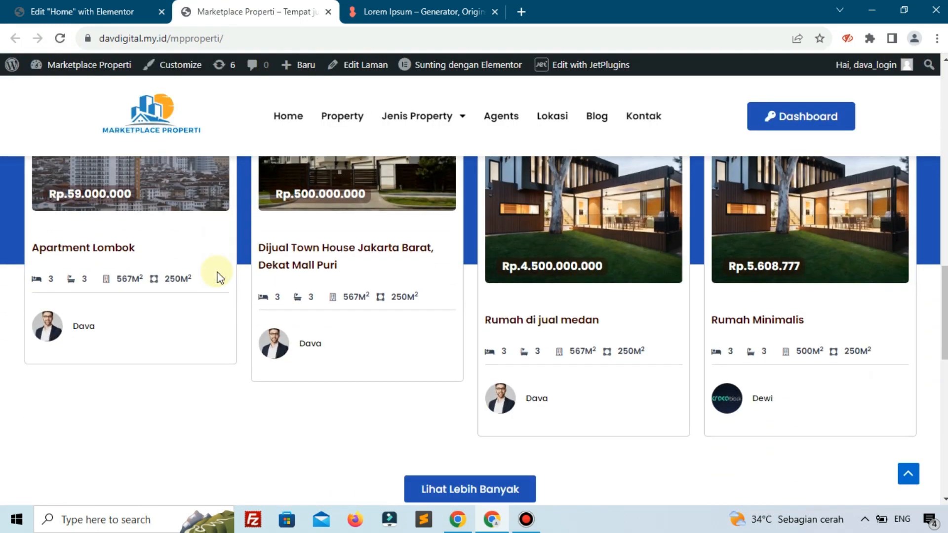
scroll(217, 271, "up", 4)
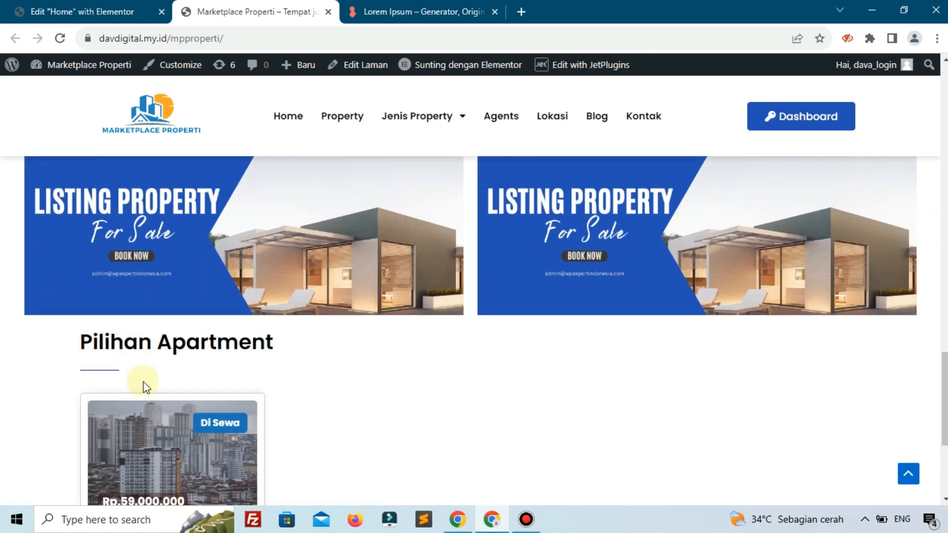
scroll(245, 359, "up", 1)
scroll(244, 364, "up", 5)
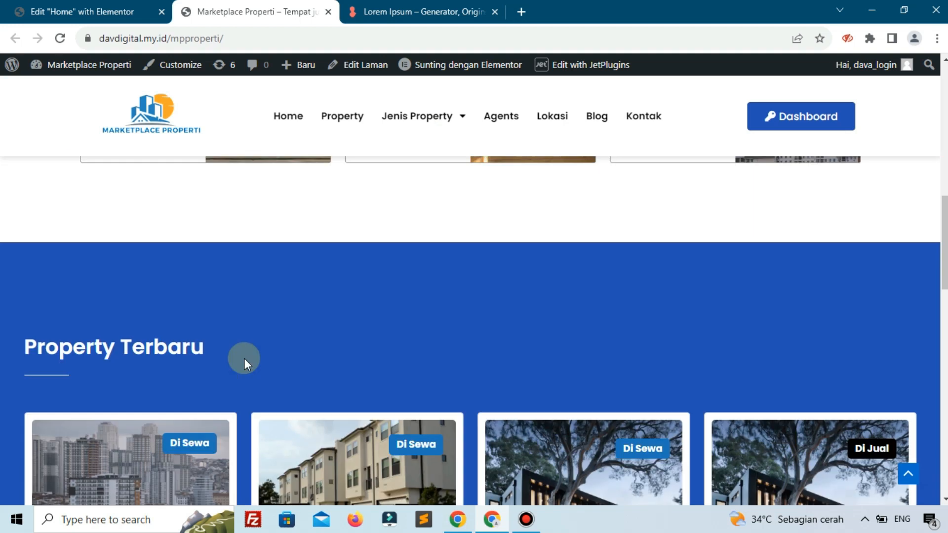
Back in the Elementor editor, unlink the Pilihan Apartment section's padding values, switch them to percent, and set the top padding to 7%
left_click(84, 11)
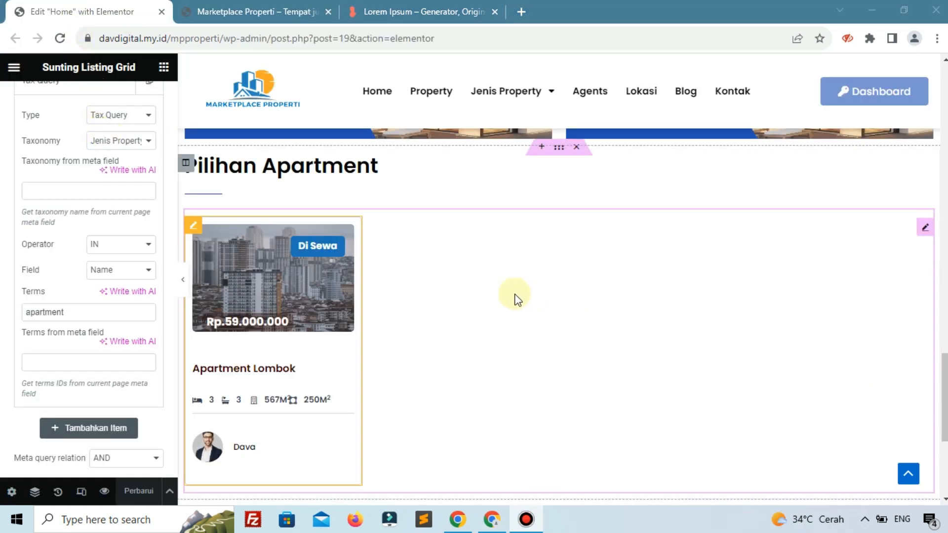
scroll(539, 271, "up", 1)
left_click(559, 218)
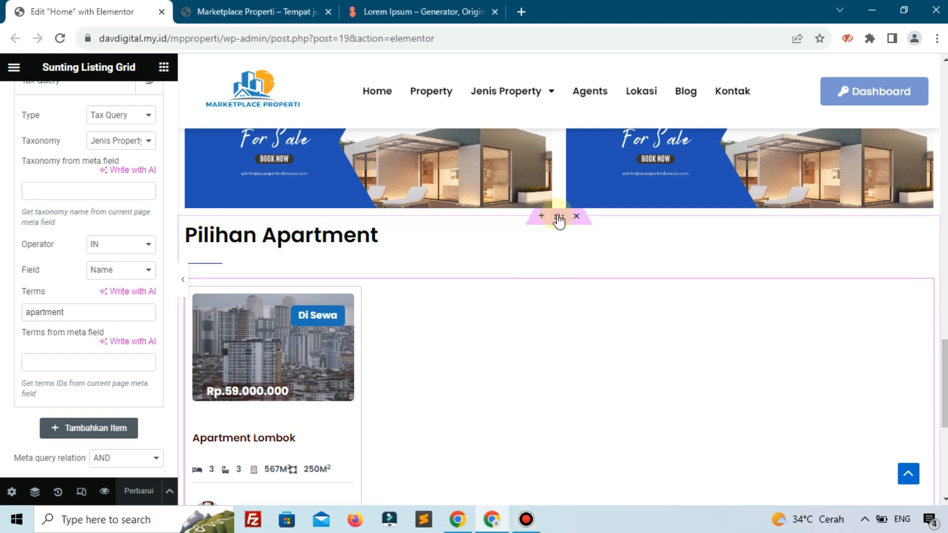
left_click(138, 118)
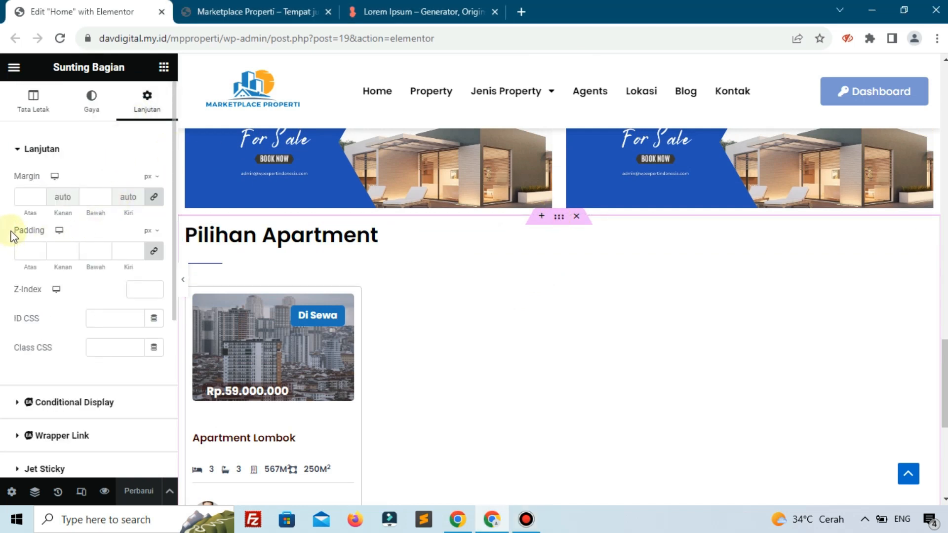
left_click(154, 251)
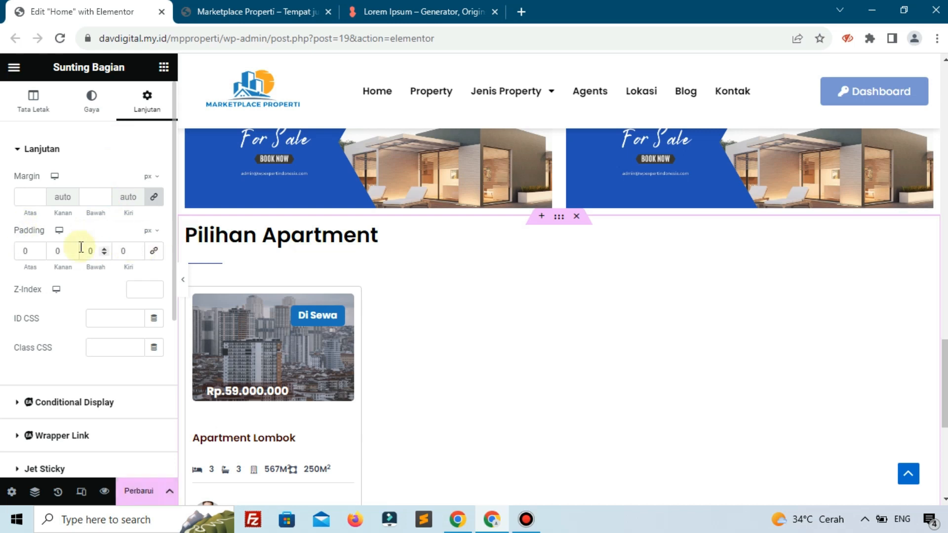
left_click(148, 231)
left_click(145, 252)
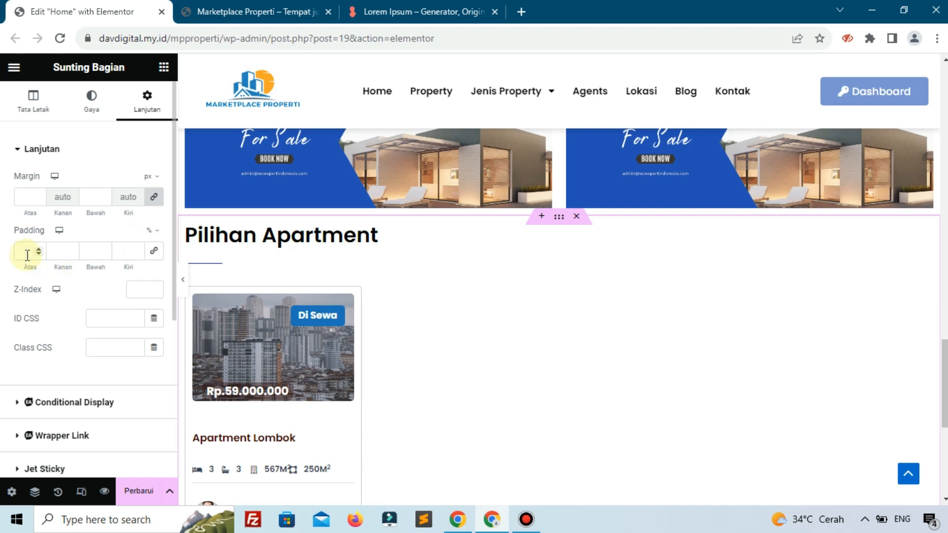
type("7")
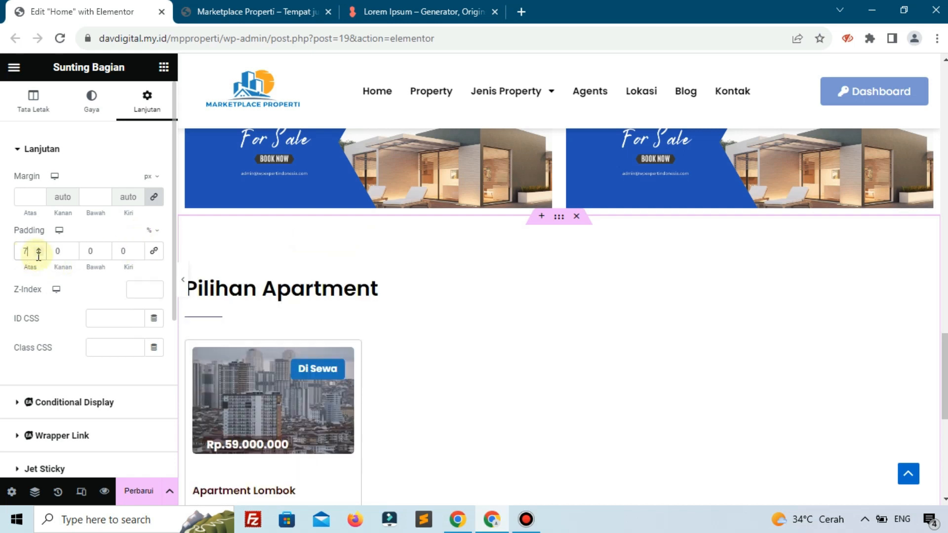
Set the Pilihan Apartment section's bottom padding to 5%, check the spacing, and update the page
double_click(94, 252)
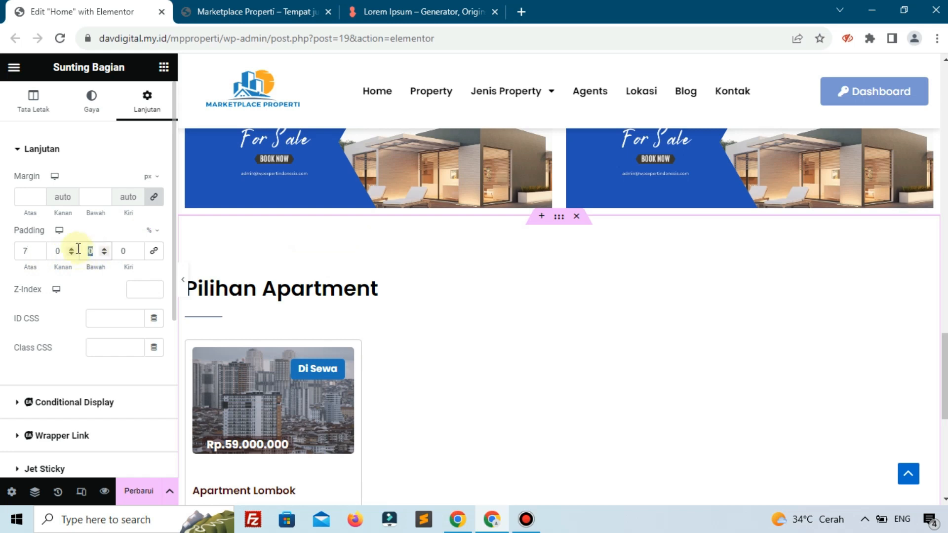
scroll(382, 285, "down", 4)
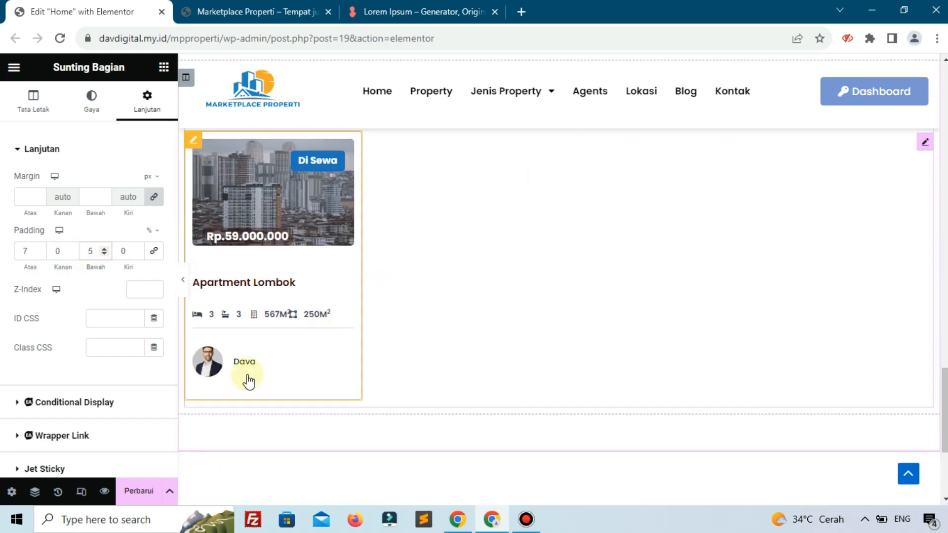
scroll(315, 301, "up", 3)
left_click(136, 491)
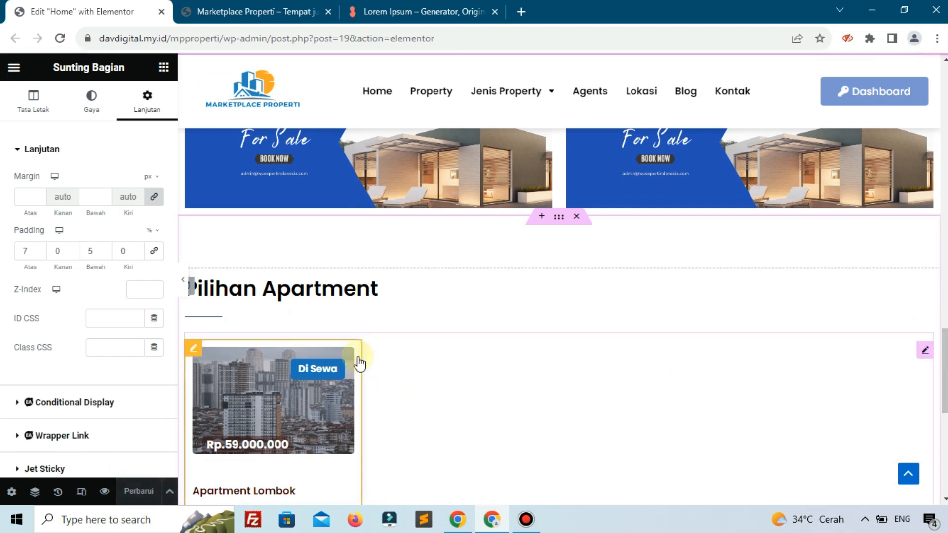
Reload the live home page and examine the spacing around the Pilihan Apartment section down to the footer
left_click(257, 11)
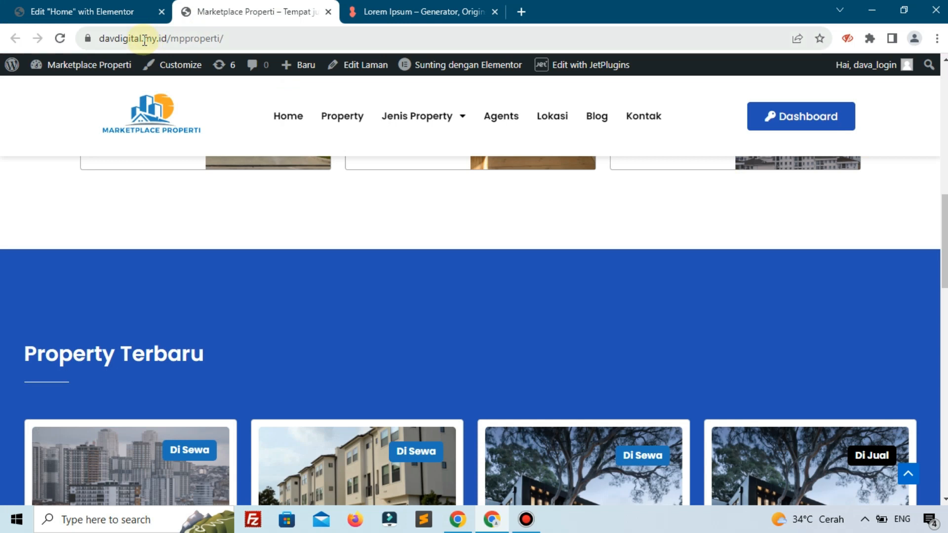
left_click(59, 38)
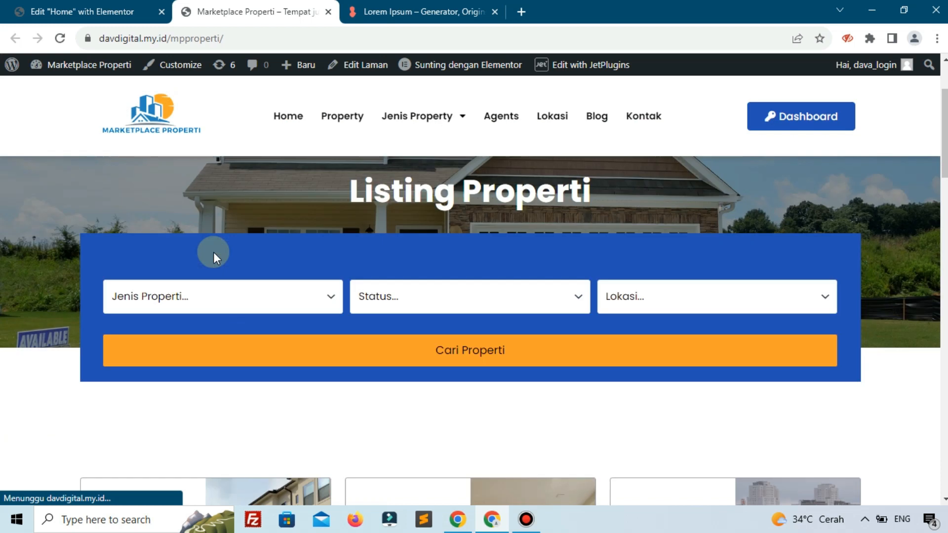
scroll(213, 251, "down", 15)
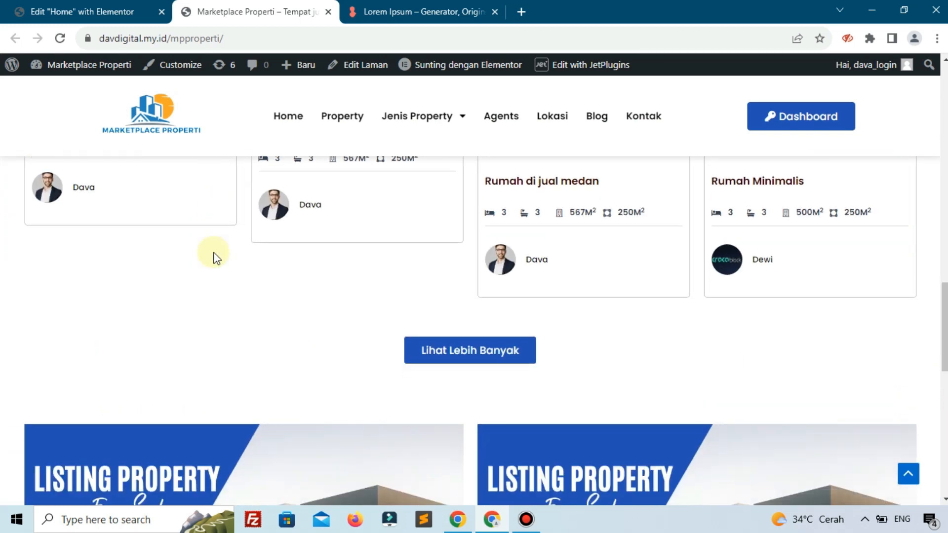
scroll(214, 252, "down", 12)
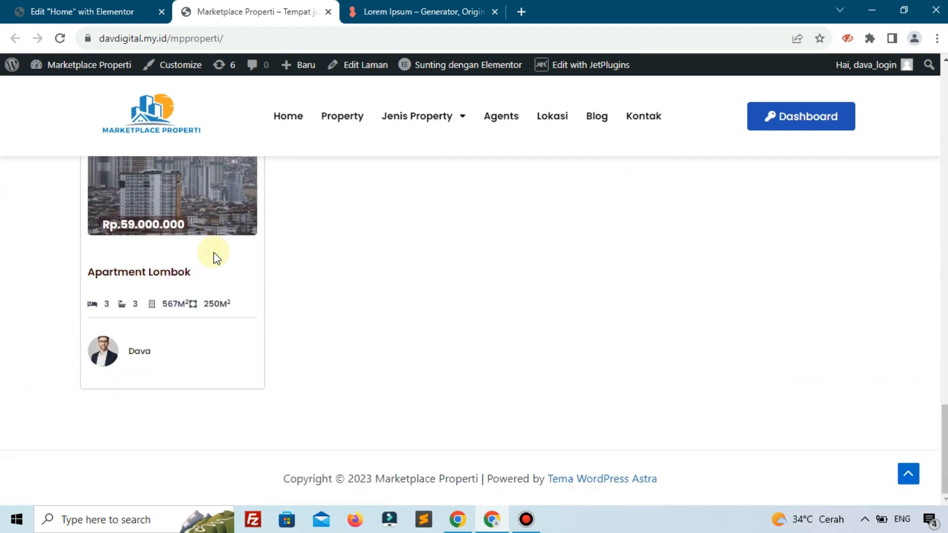
Back in the Elementor editor, set the Pilihan Apartment section's boxed content width to 1300 and update the page
scroll(214, 256, "up", 4)
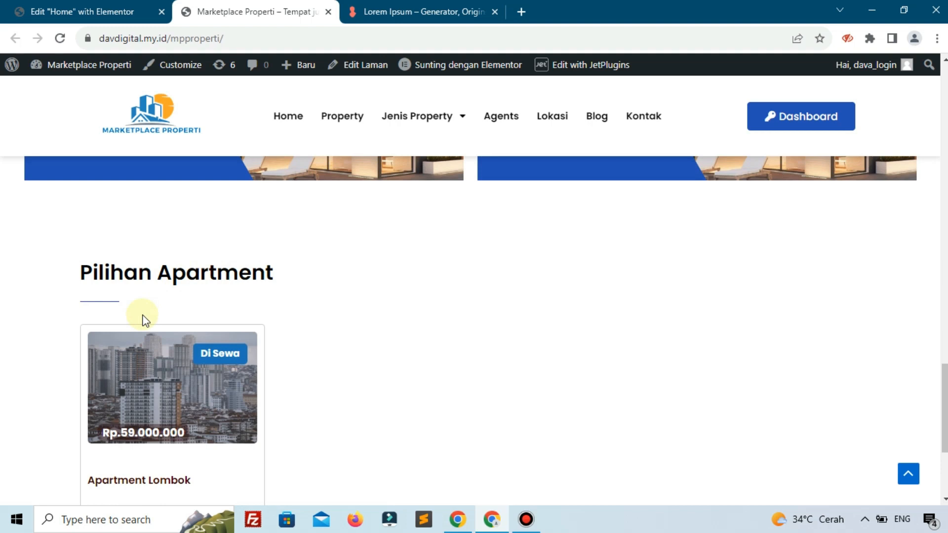
left_click(79, 11)
left_click(38, 114)
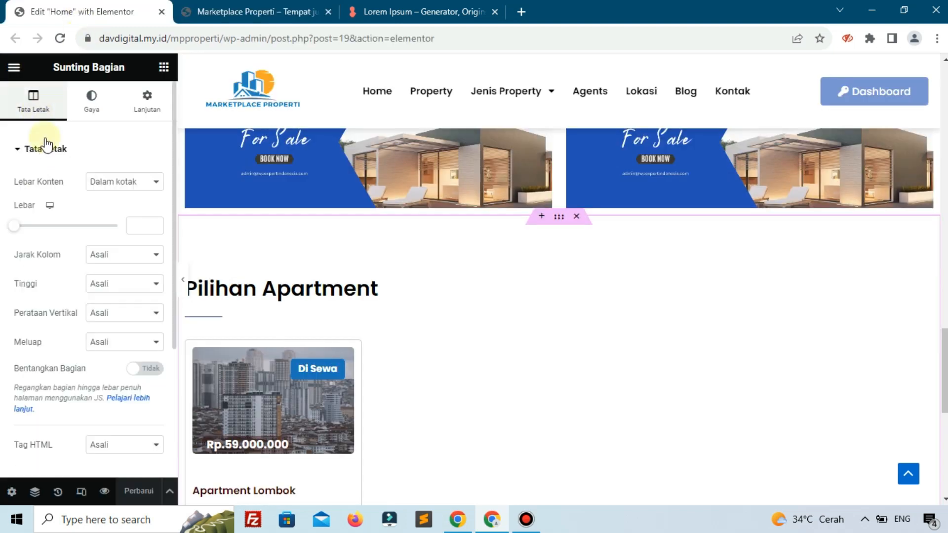
type("1300")
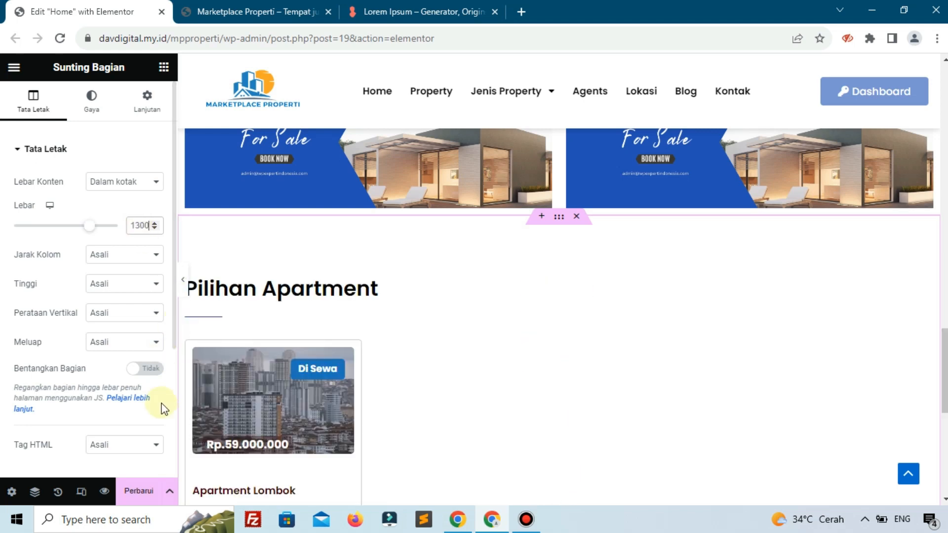
left_click(149, 492)
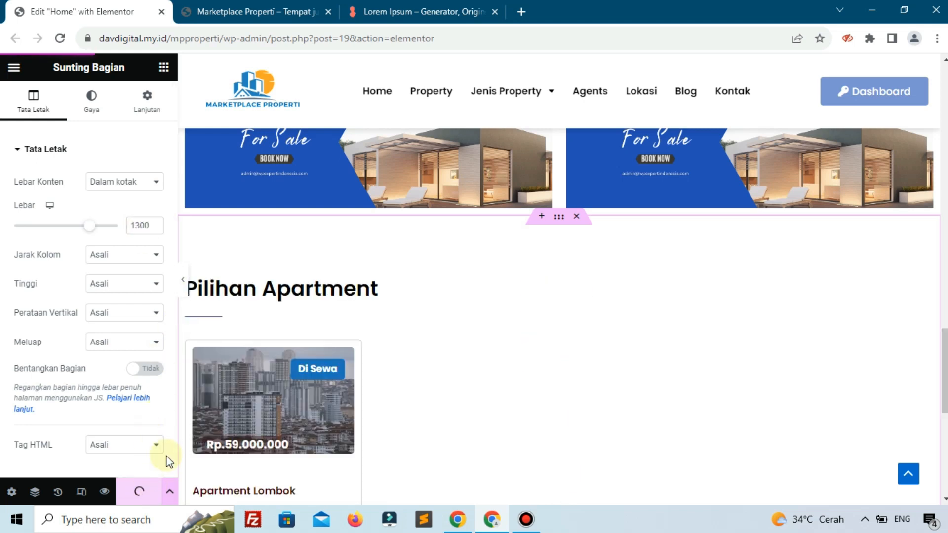
Reload the live home page, check the Pilihan Apartment section's alignment with the banners, and return to the Elementor editor
left_click(246, 7)
left_click(61, 40)
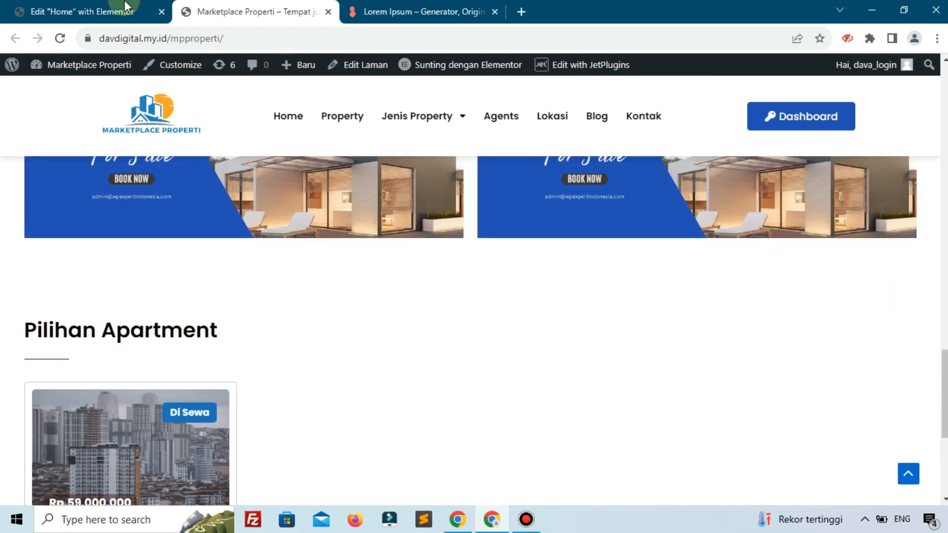
left_click(105, 7)
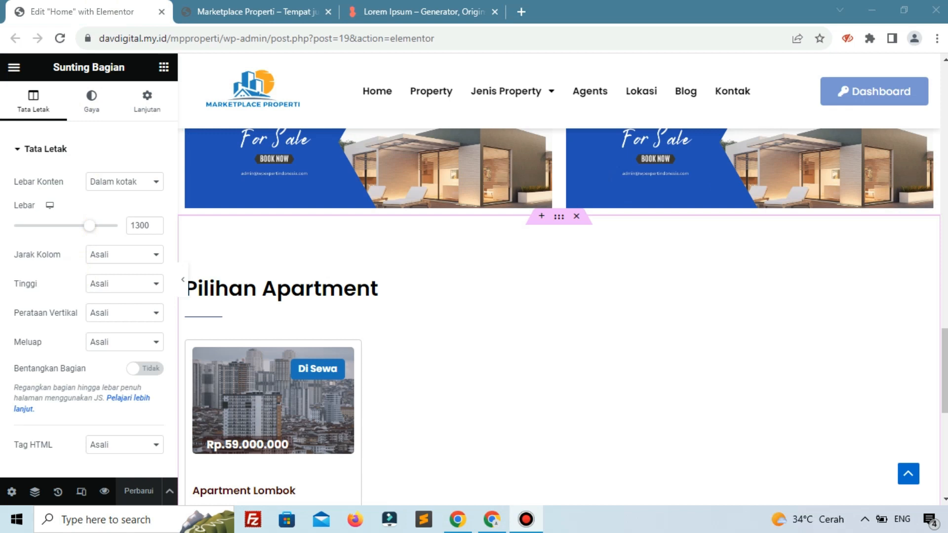
Add a single-column section below Pilihan Apartment and set its height to Tinggi Minimal at 400 px
scroll(296, 281, "down", 10)
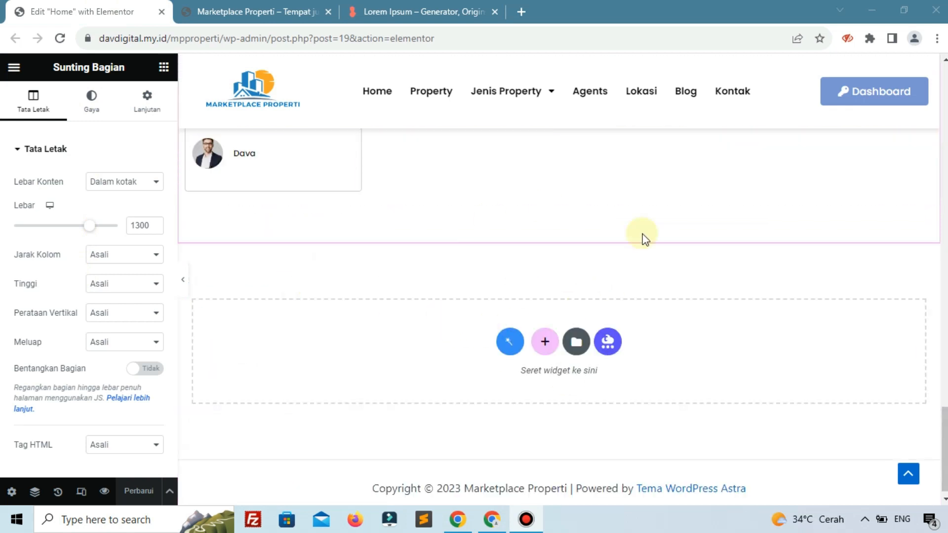
left_click(544, 341)
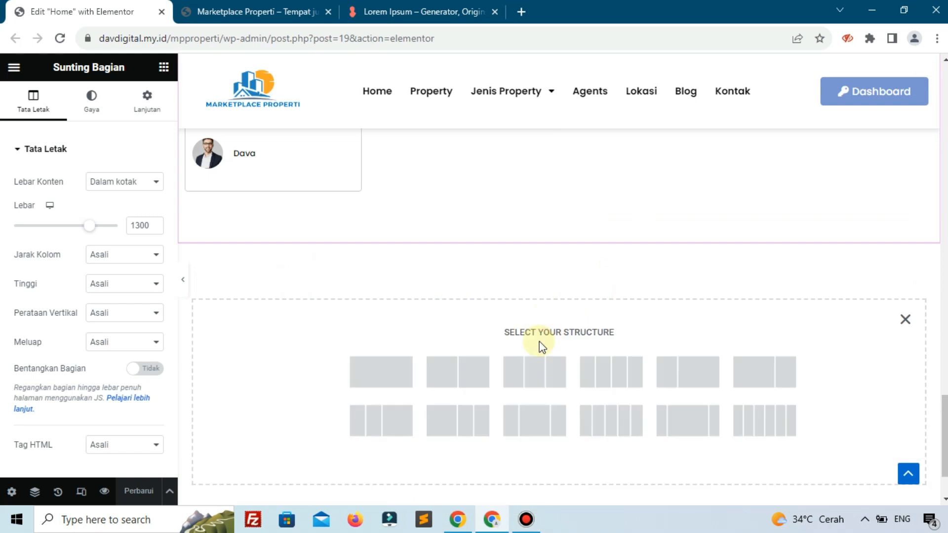
left_click(399, 374)
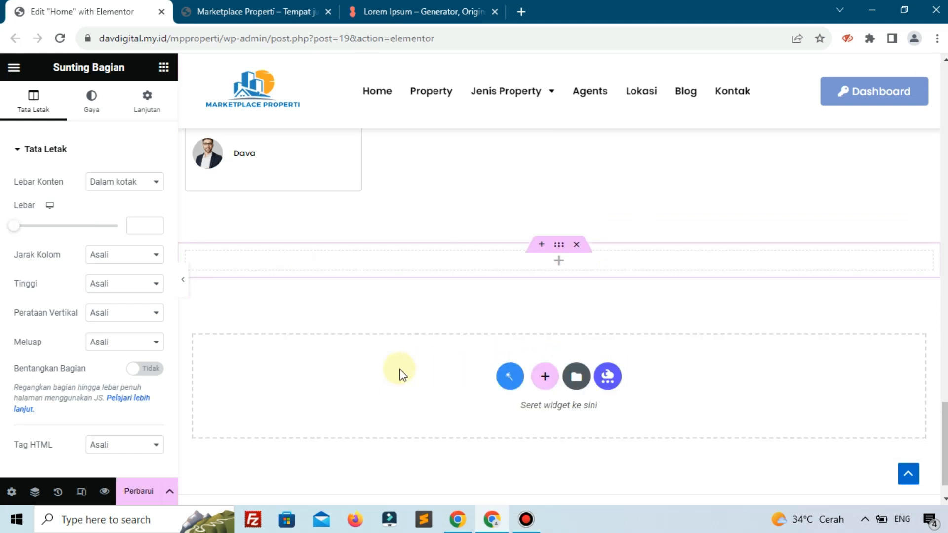
left_click(138, 286)
left_click(126, 320)
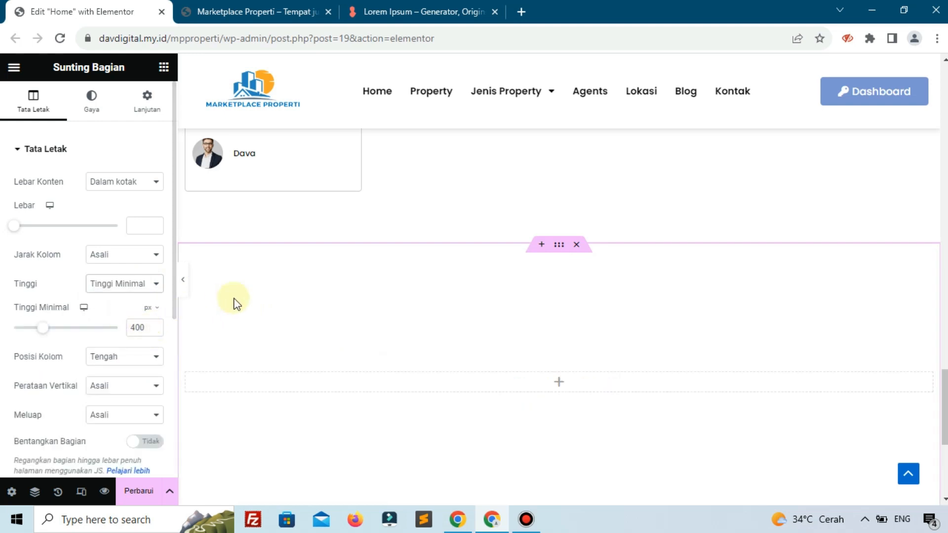
Give the new section a Klasik background, upload blog-g69124150e_1920.jpg to the media library, and use it as the background image
left_click(93, 109)
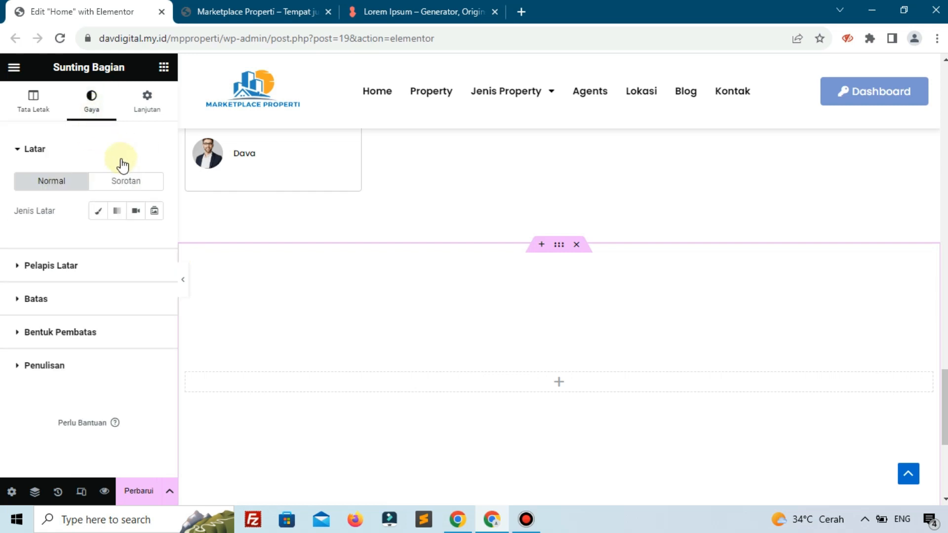
left_click(97, 210)
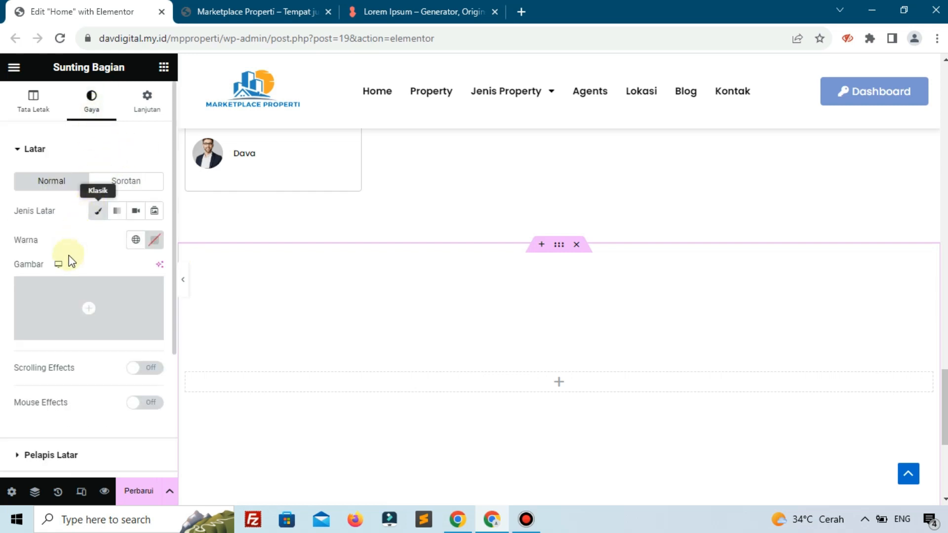
left_click(55, 304)
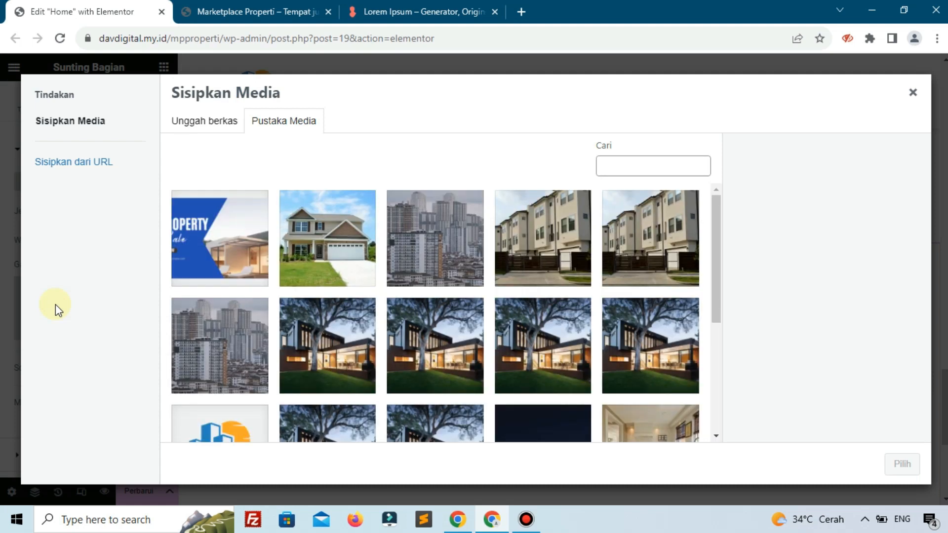
scroll(232, 328, "down", 5)
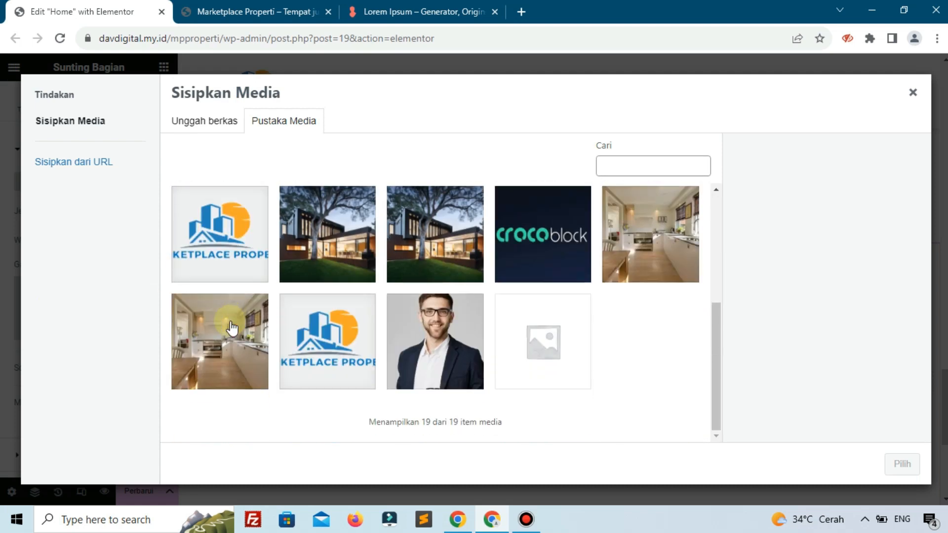
scroll(232, 328, "up", 5)
left_click(216, 124)
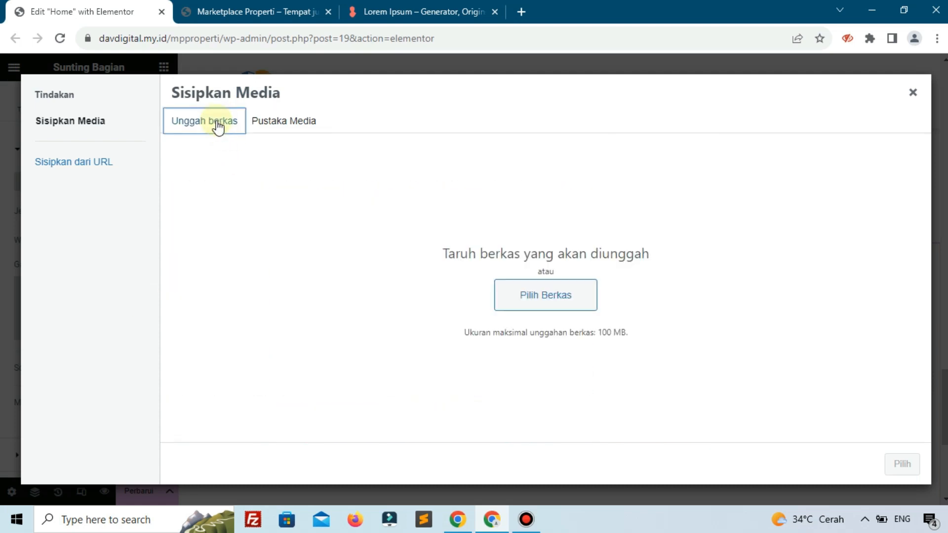
left_click(283, 122)
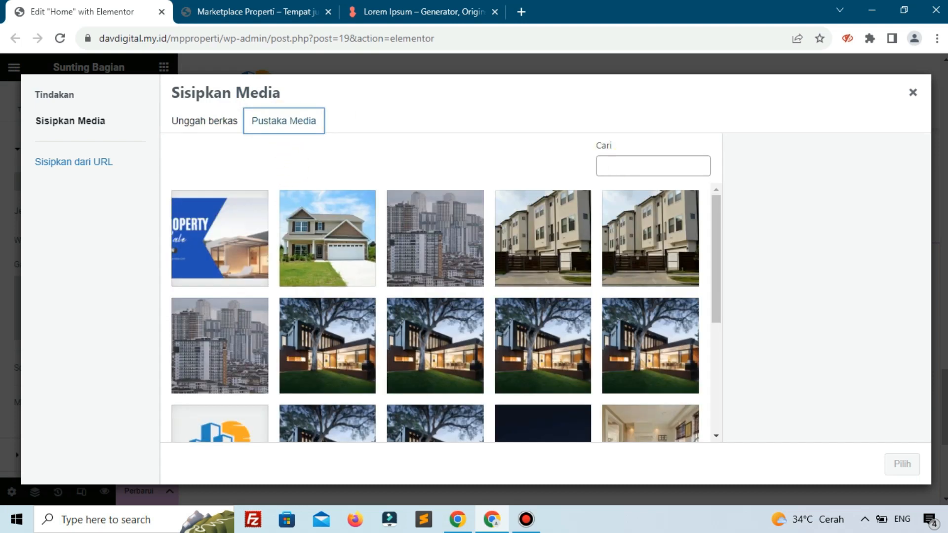
key("alt+Tab")
left_click_drag(844, 189, 370, 205)
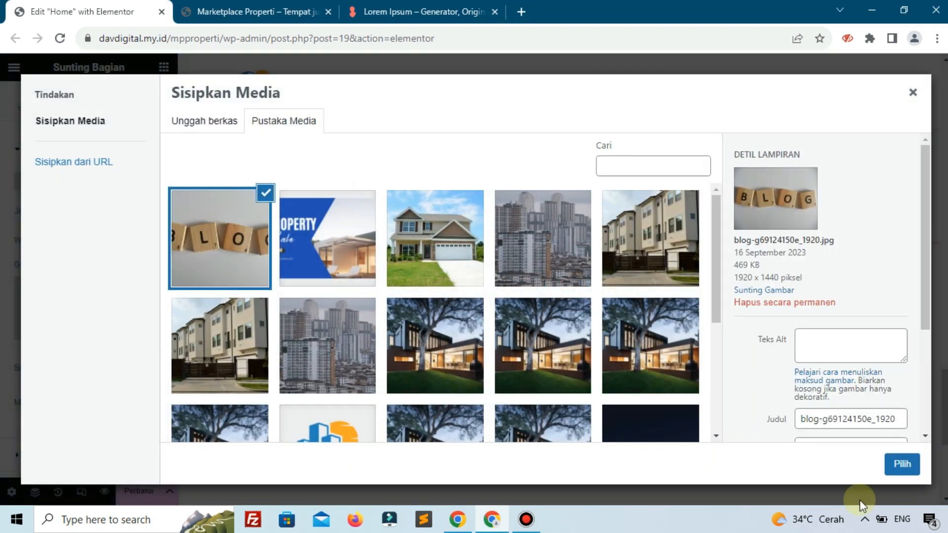
left_click(903, 466)
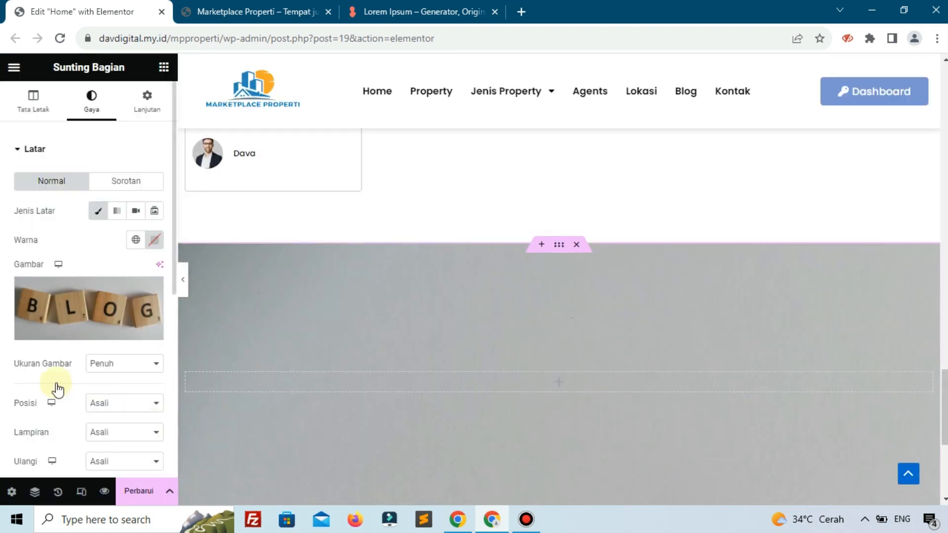
Set the blog background image's position to Terpusat, display size to Sampul, and repeat to Jangan Ulangi
scroll(57, 388, "down", 4)
left_click(130, 196)
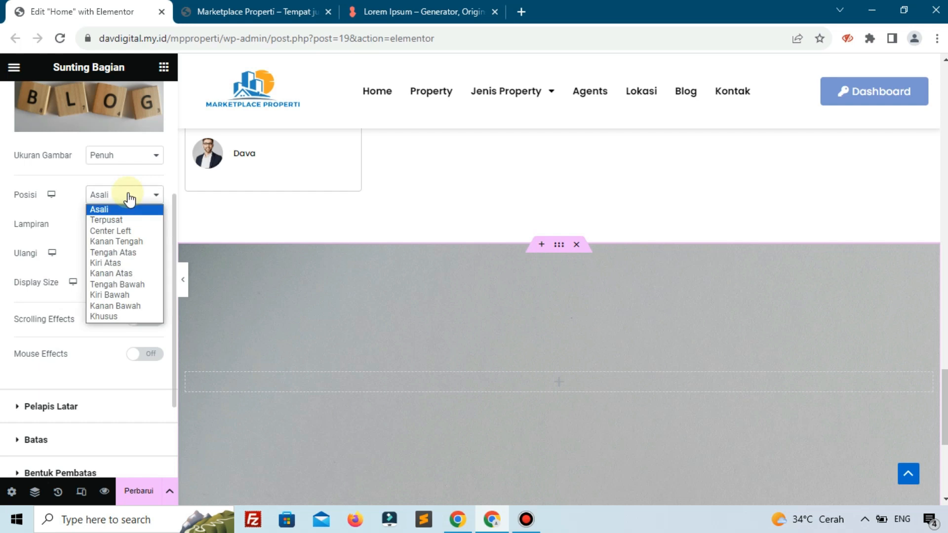
left_click(117, 219)
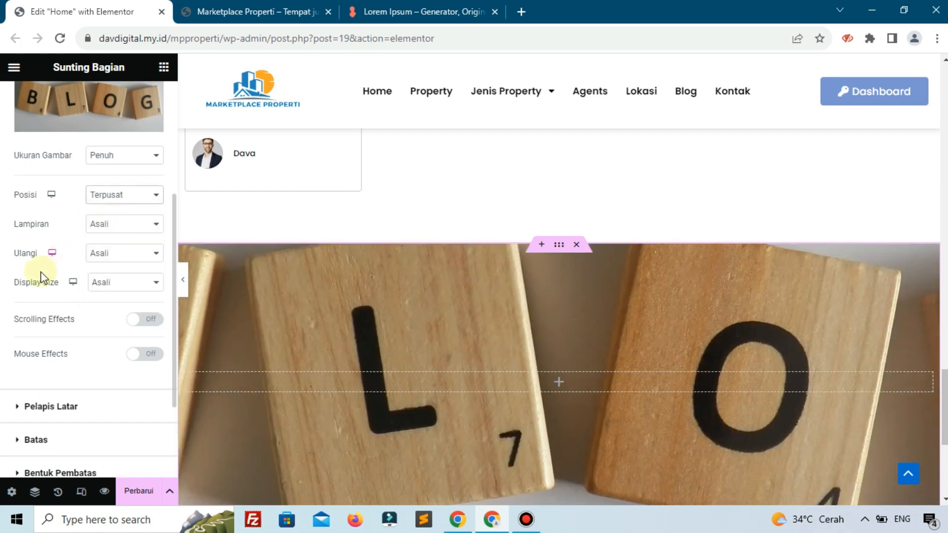
left_click(101, 283)
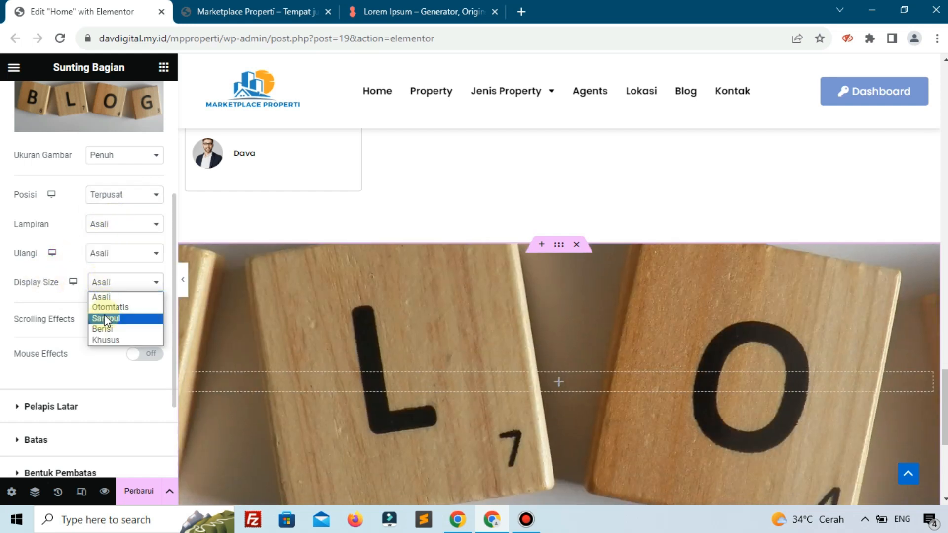
left_click(105, 319)
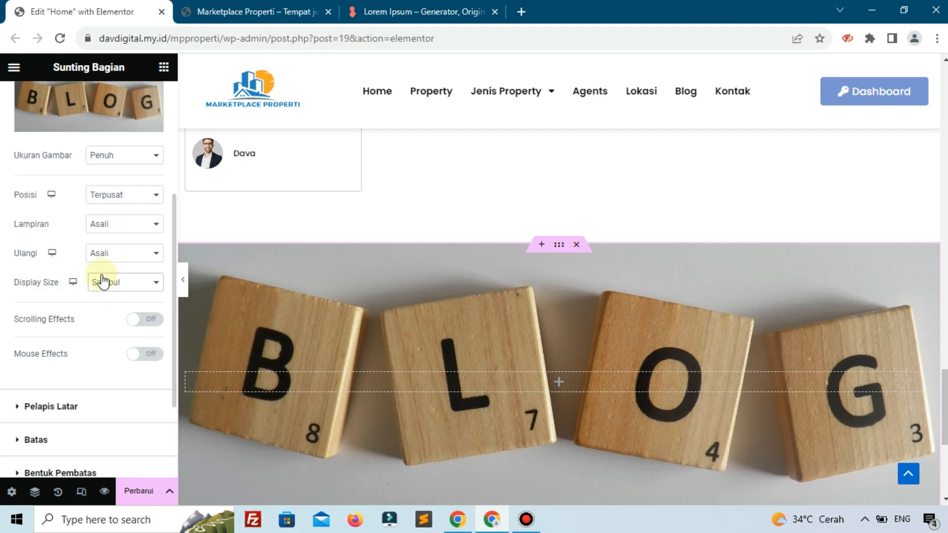
left_click(110, 255)
left_click(110, 272)
left_click(121, 256)
left_click(104, 278)
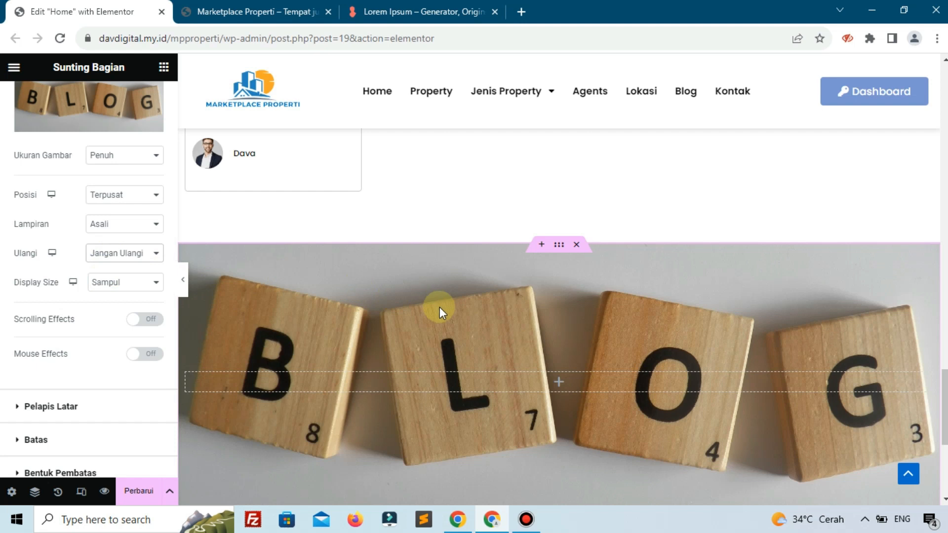
scroll(440, 309, "down", 5)
scroll(440, 311, "up", 5)
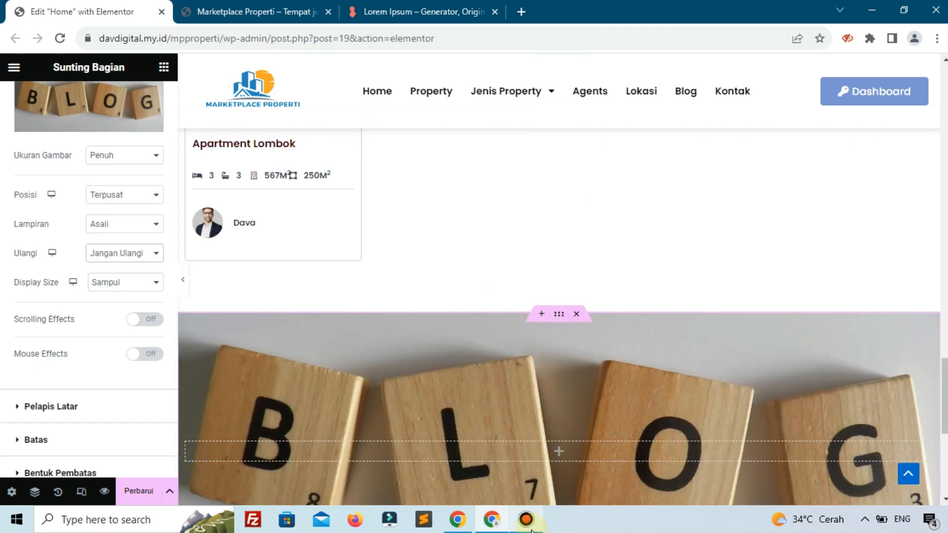
Copy the Pilihan Apartment section and paste it below the section with the blog background image
scroll(519, 349, "up", 7)
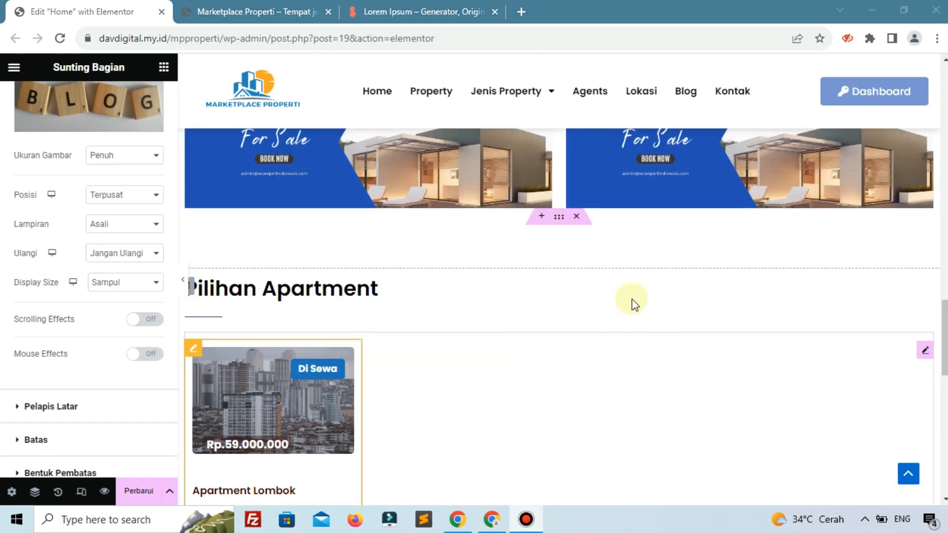
left_click(555, 220)
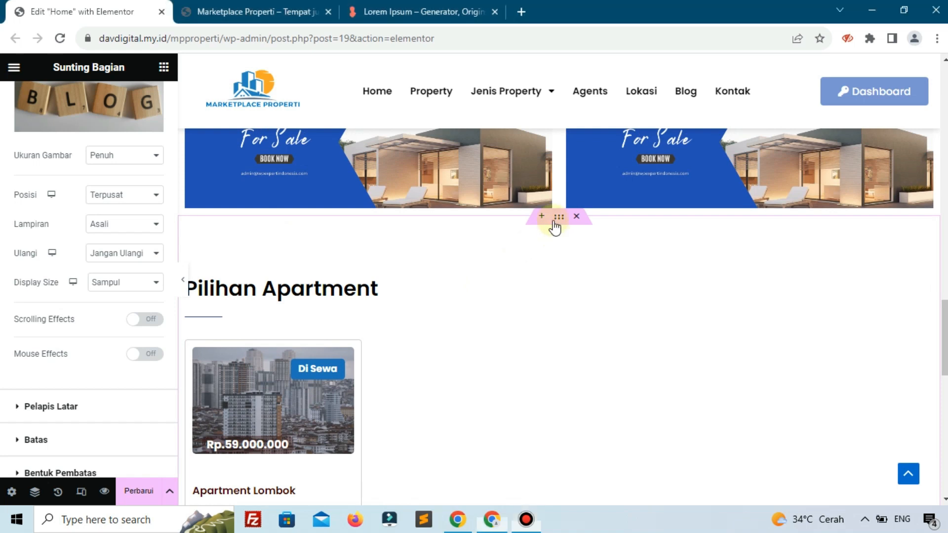
right_click(553, 221)
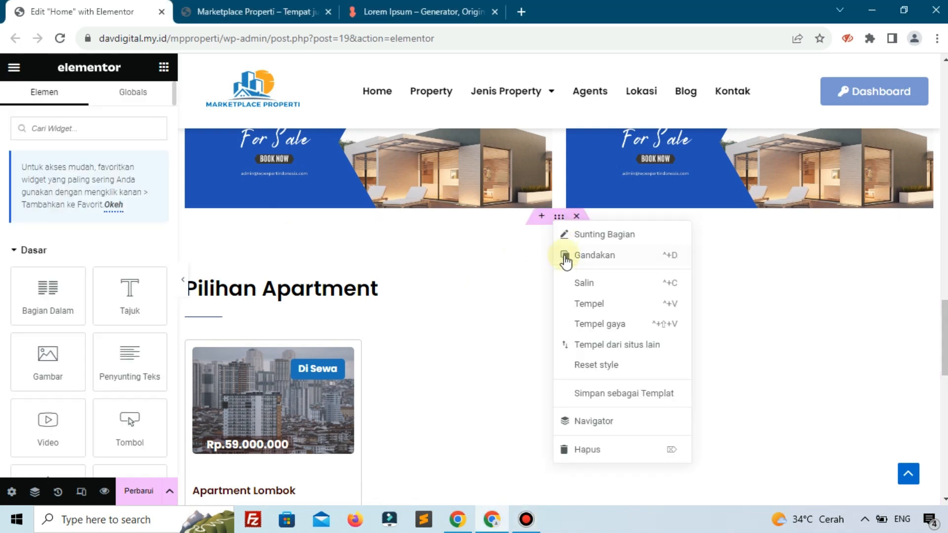
left_click(584, 288)
scroll(519, 316, "down", 10)
right_click(376, 343)
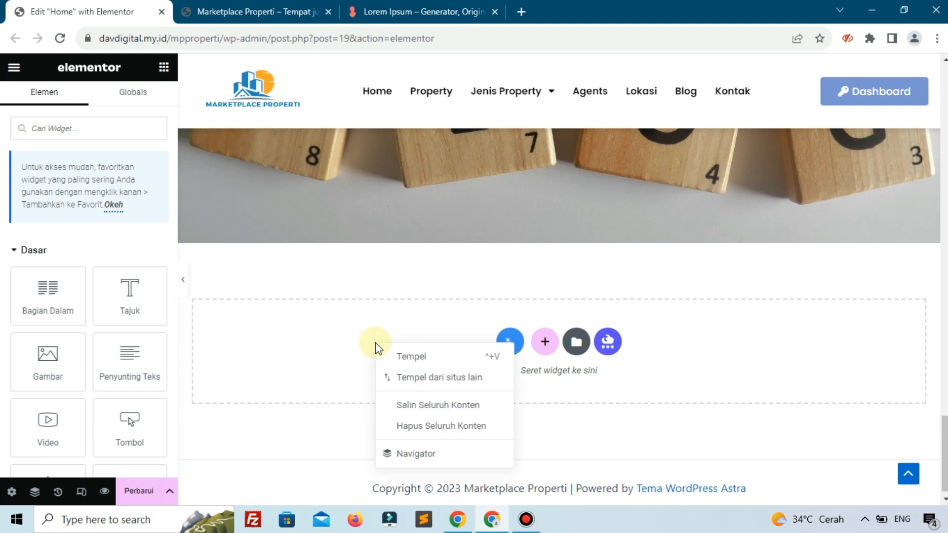
left_click(424, 364)
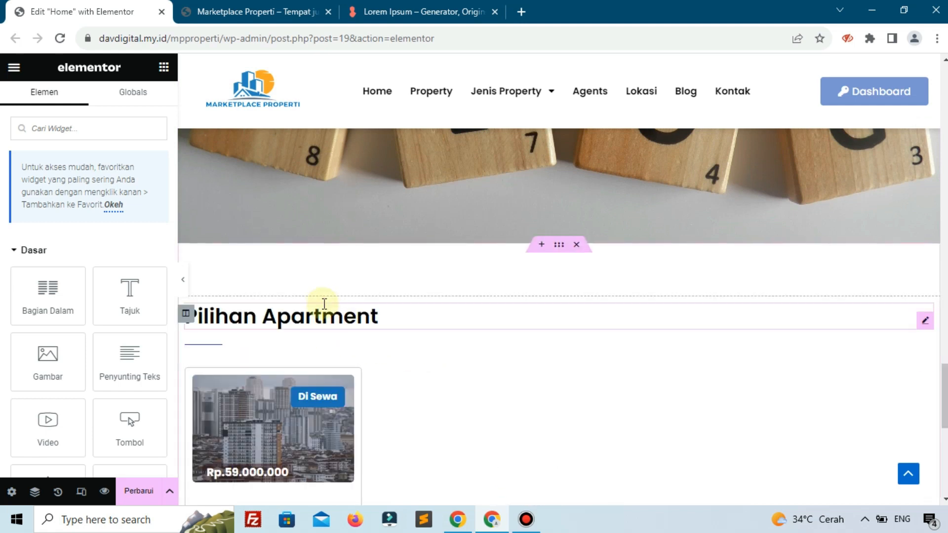
Change the pasted section's heading text to "Blog"
left_click(329, 307)
left_click_drag(121, 218, 3, 232)
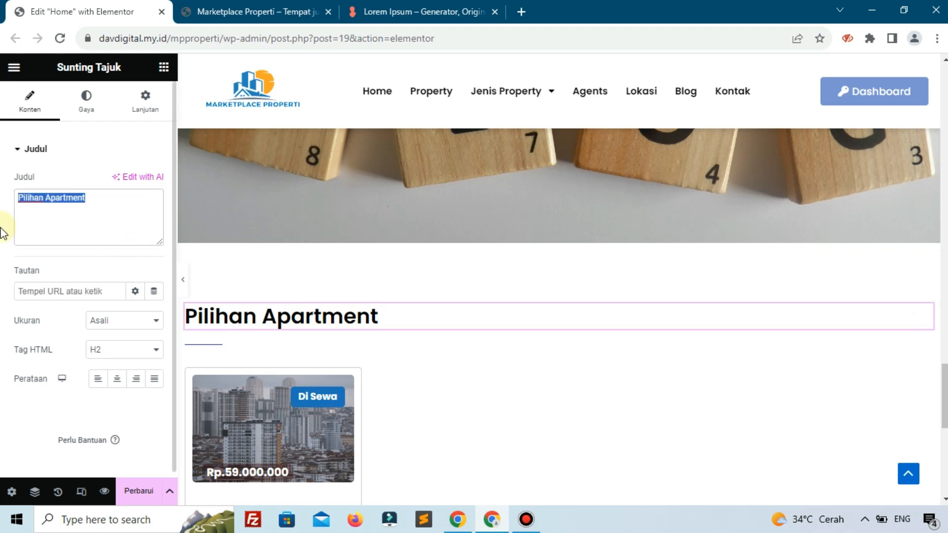
type("Blog")
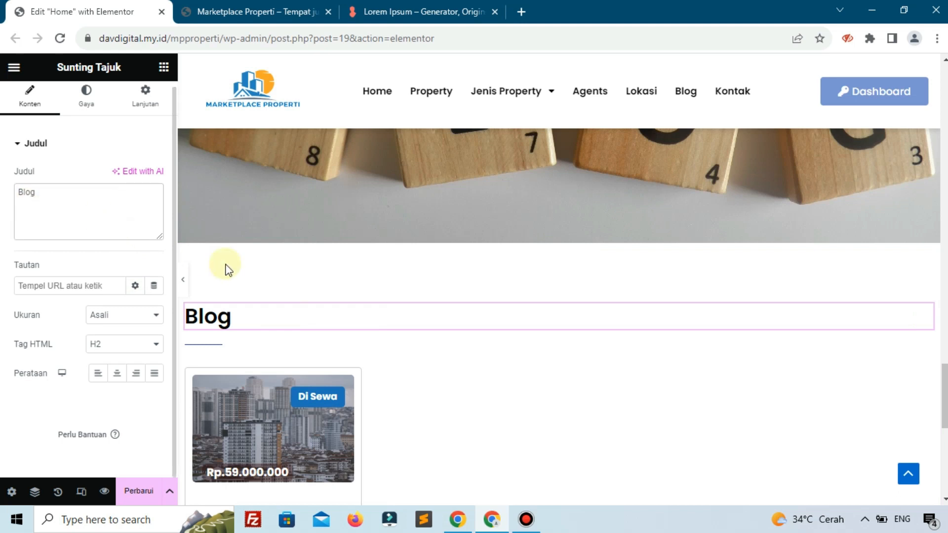
Delete the apartment Listing Grid from the pasted Blog section
scroll(341, 297, "down", 4)
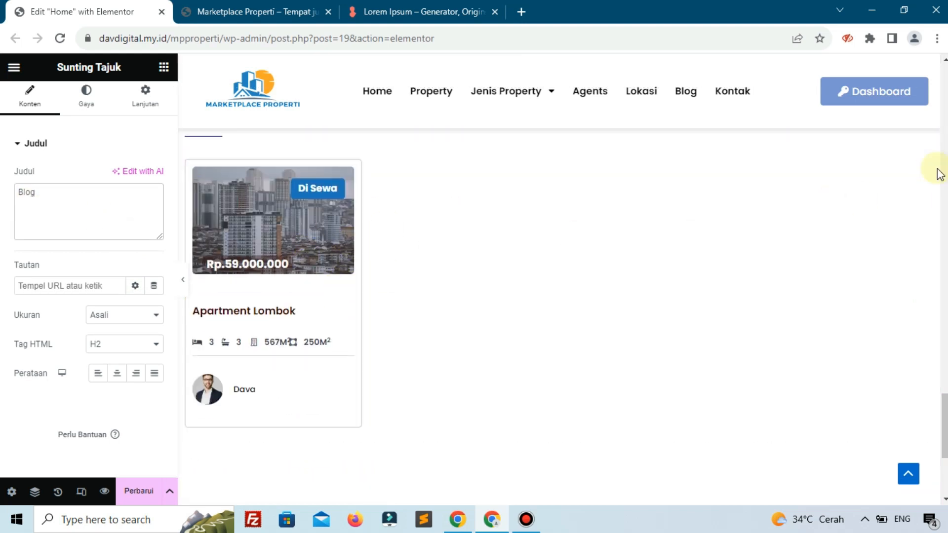
right_click(887, 245)
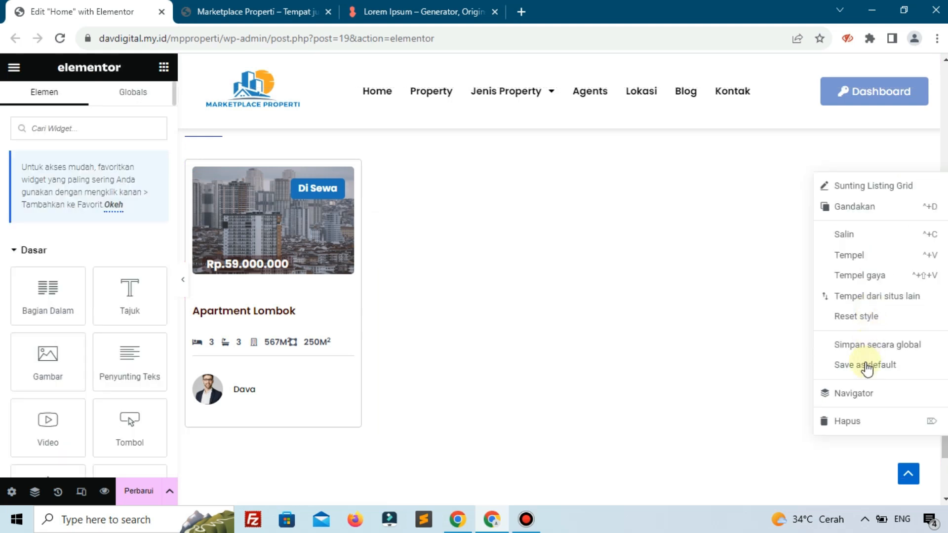
left_click(848, 424)
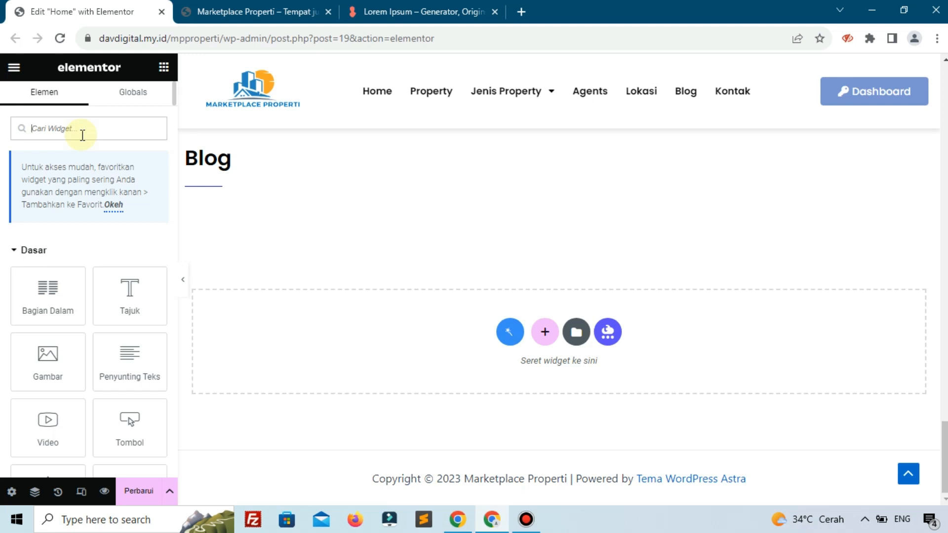
Find the Posts widget by searching for "post" and place it under the Blog heading
type("list")
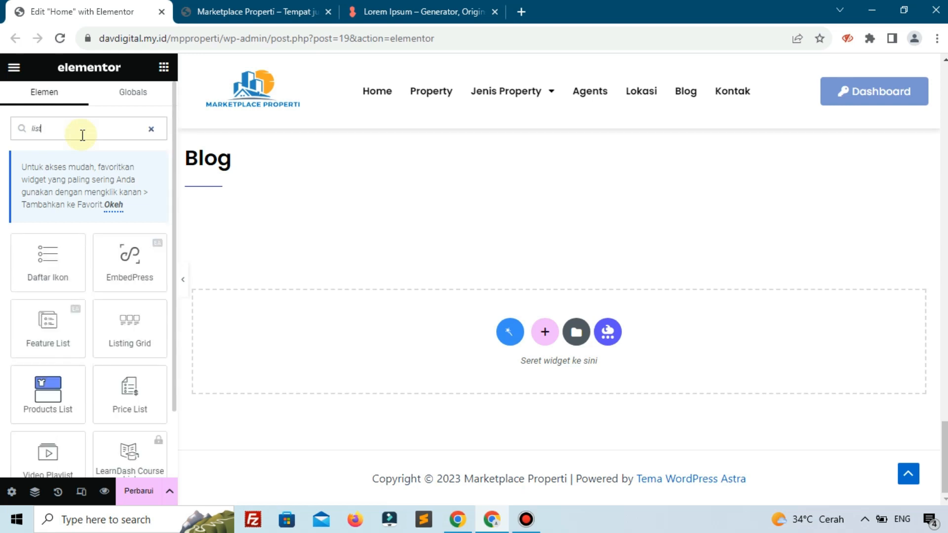
double_click(83, 135)
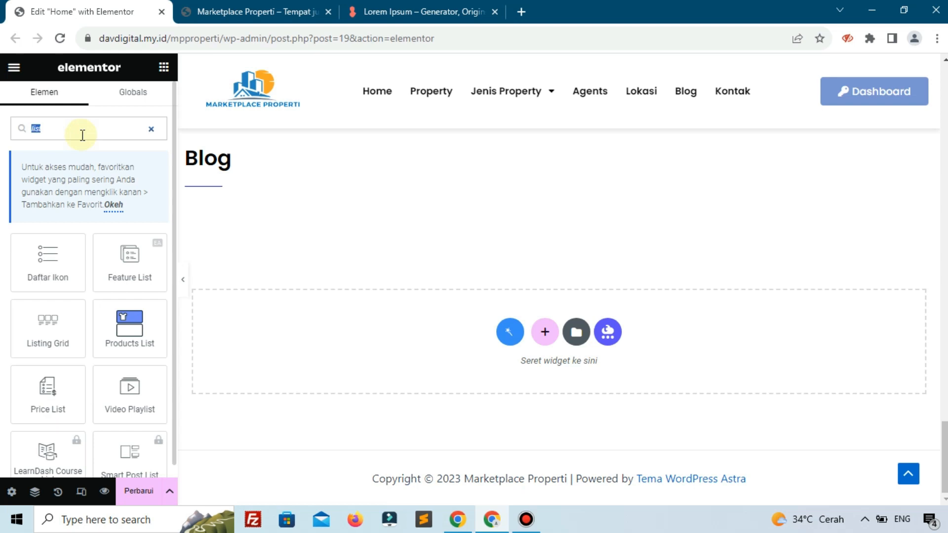
type("pos")
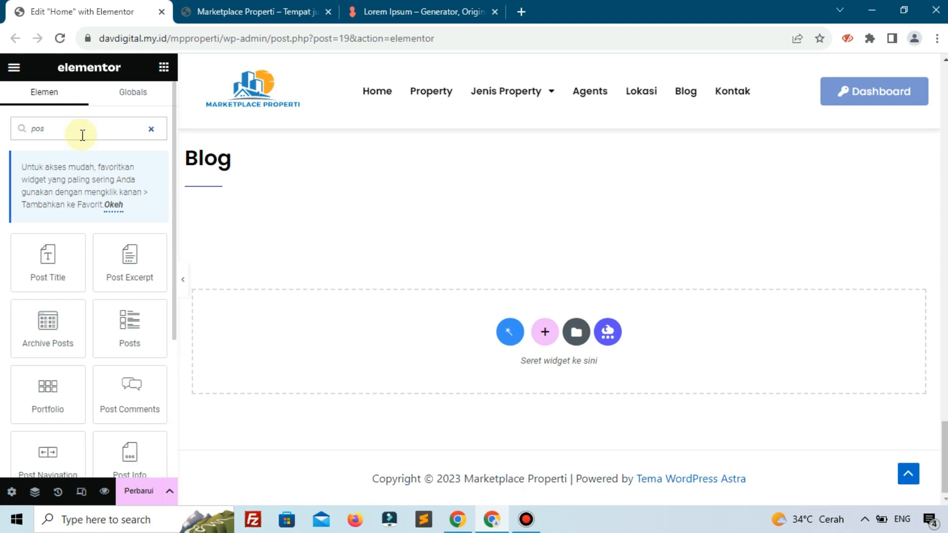
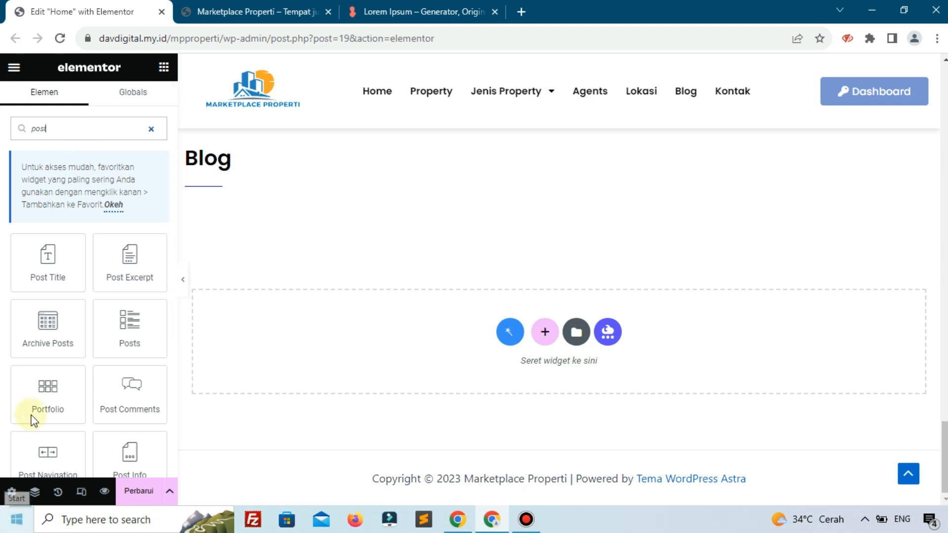
mouse_move(128, 328)
left_mouse_down()
mouse_move(173, 246)
mouse_move(116, 336)
left_mouse_up()
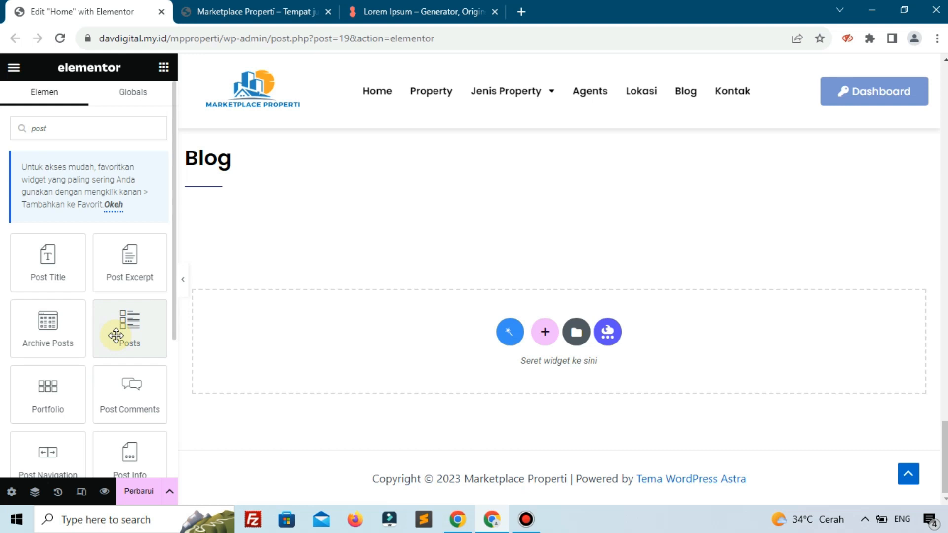
left_click_drag(121, 322, 207, 188)
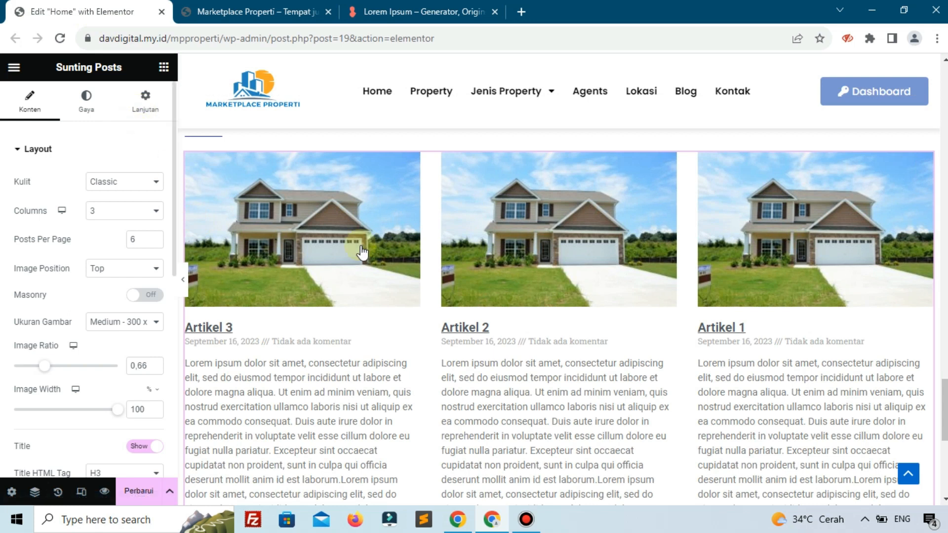
scroll(386, 289, "down", 5)
scroll(379, 297, "up", 5)
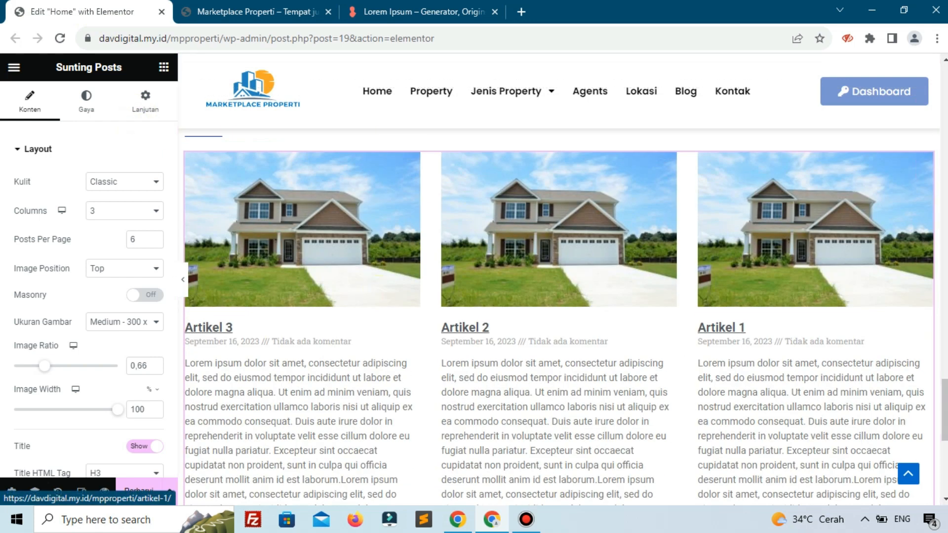
Set the Posts widget to 3 posts per page and save the page
left_click(129, 182)
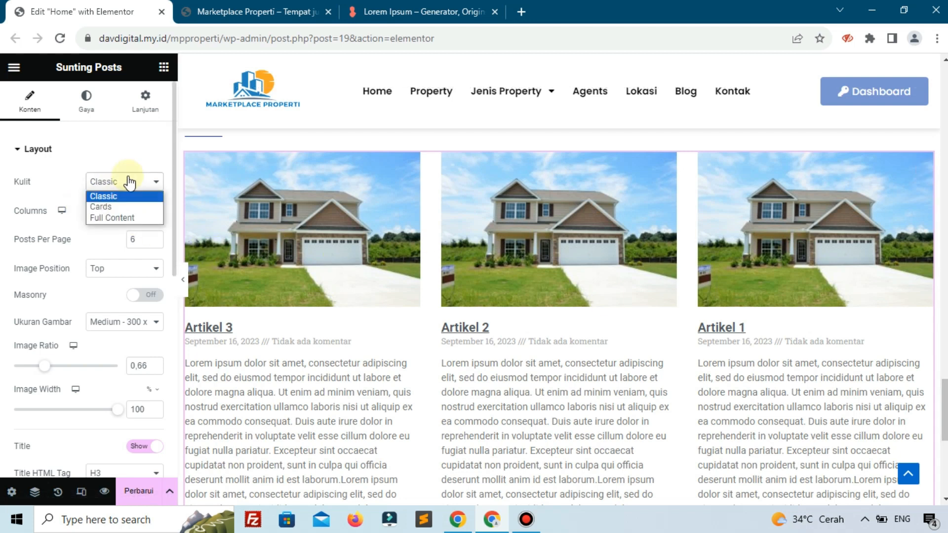
left_click(92, 239)
scroll(99, 242, "down", 3)
scroll(103, 242, "up", 3)
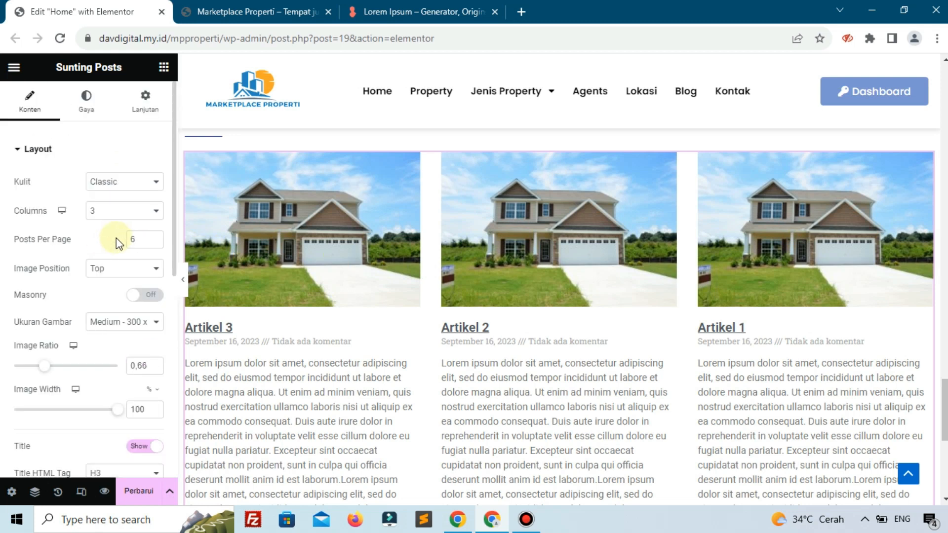
double_click(154, 243)
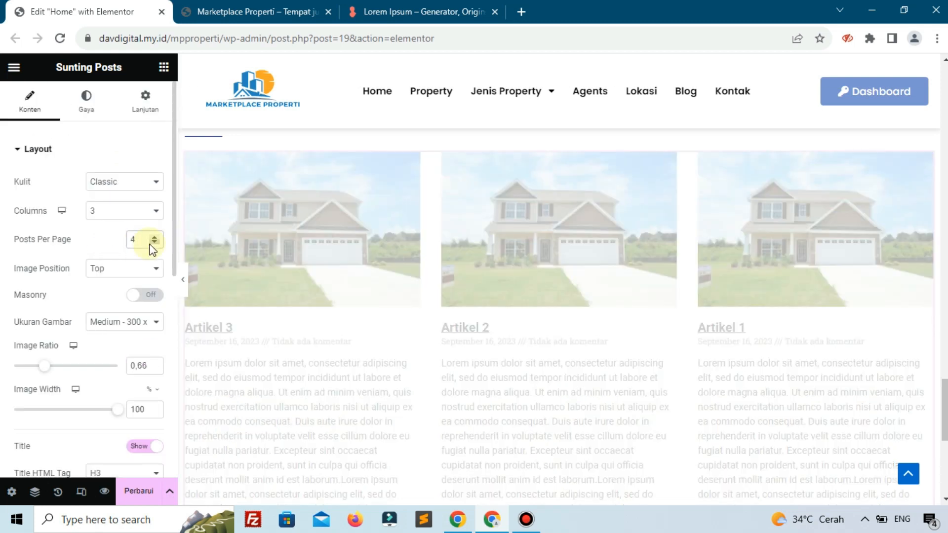
left_click(62, 210)
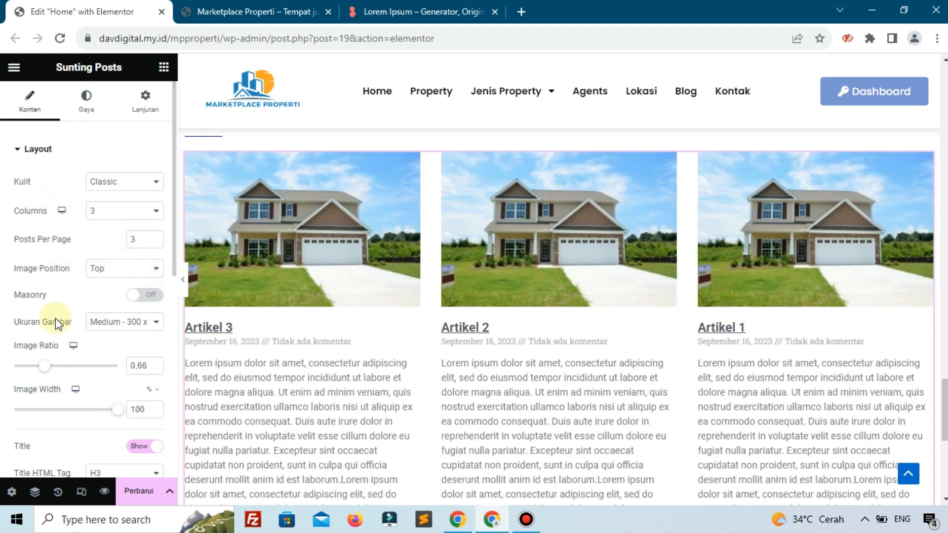
scroll(55, 322, "down", 3)
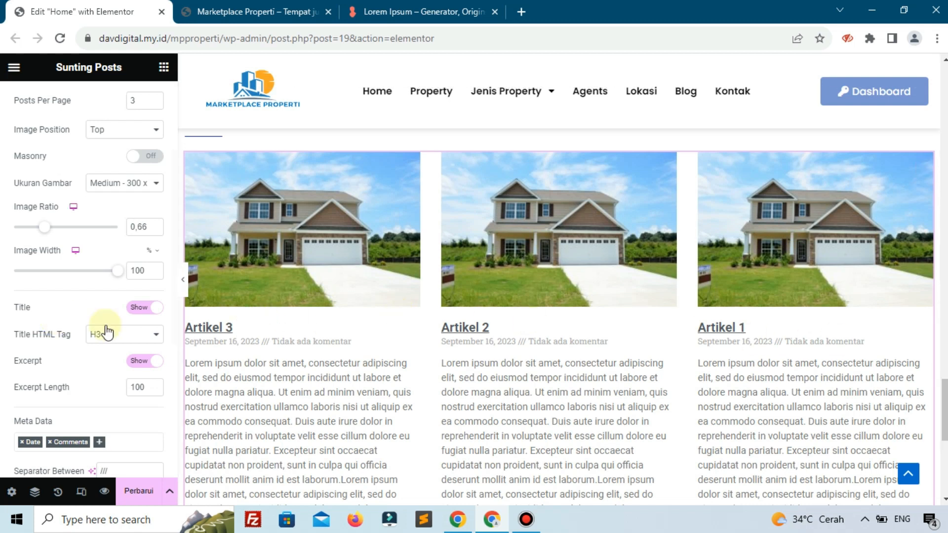
scroll(104, 328, "down", 6)
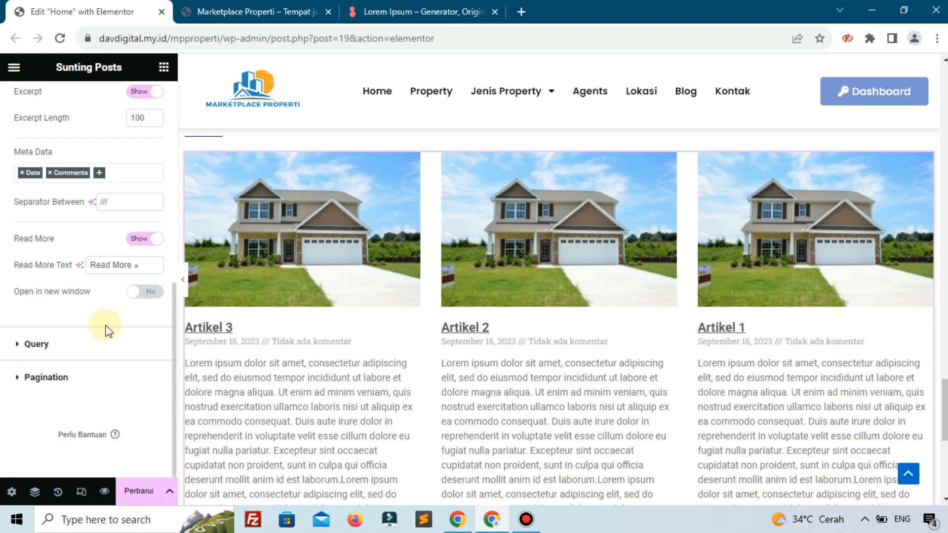
left_click(143, 492)
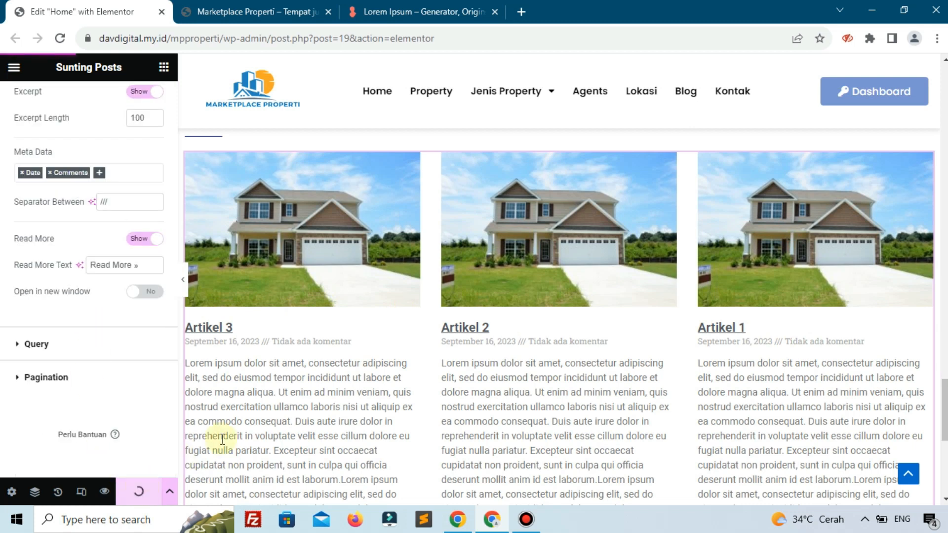
Set the Posts widget's excerpt length to 10
scroll(242, 425, "down", 3)
scroll(125, 344, "up", 2)
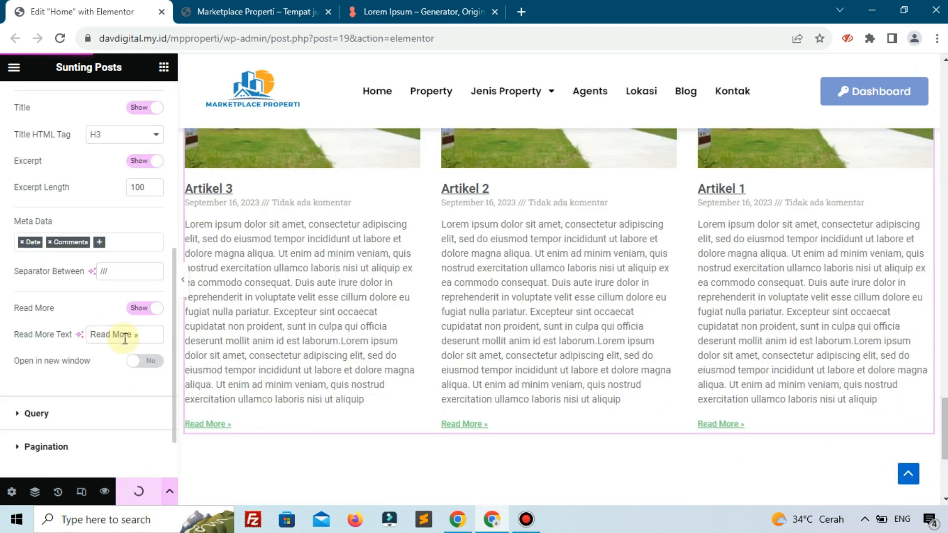
scroll(138, 307, "up", 2)
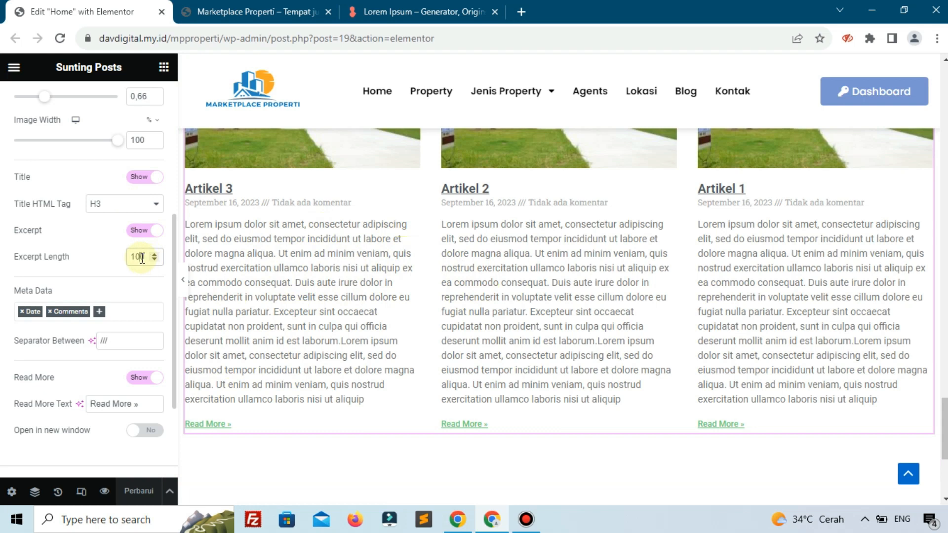
type("5")
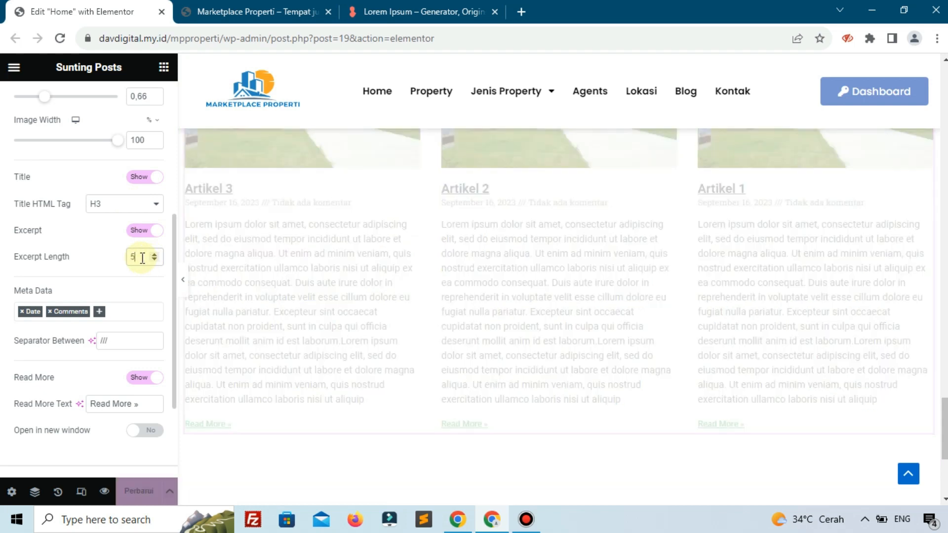
type("0")
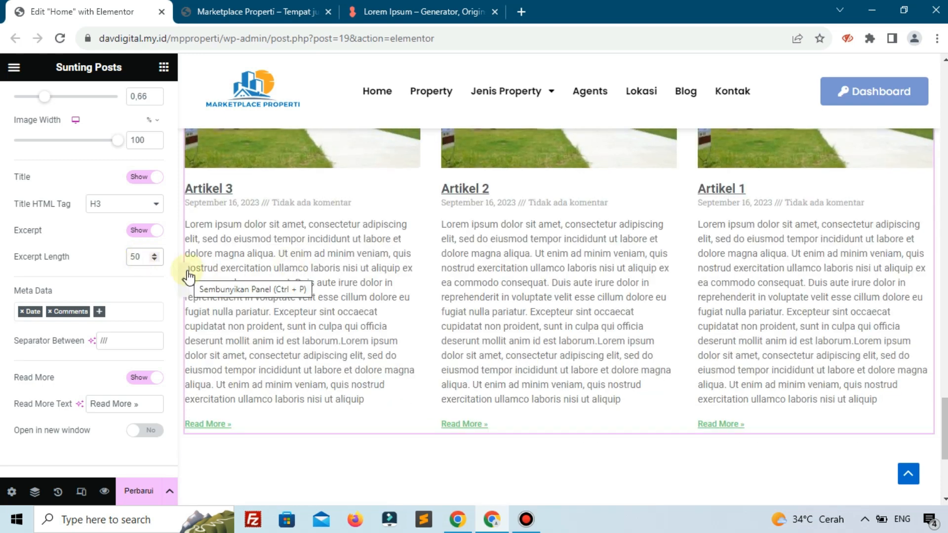
key("BackSpace")
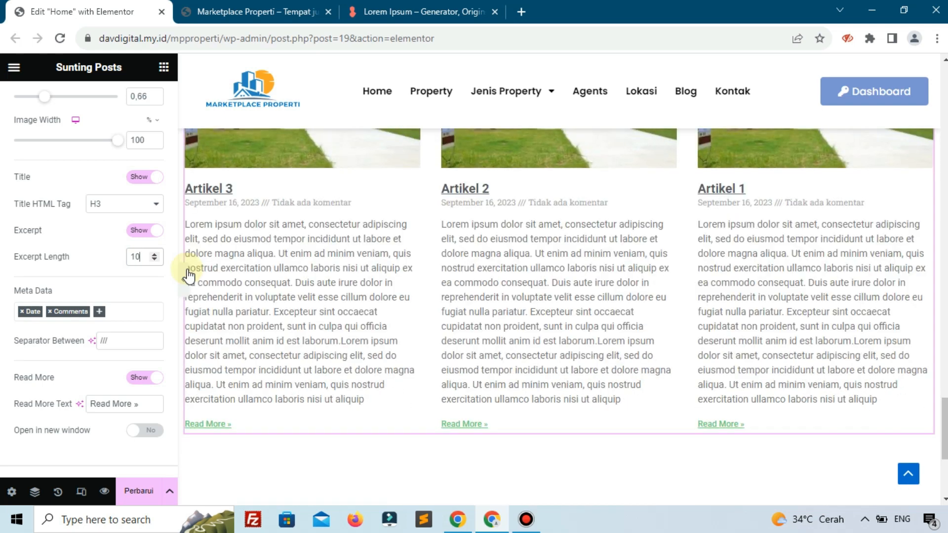
scroll(127, 211, "up", 1)
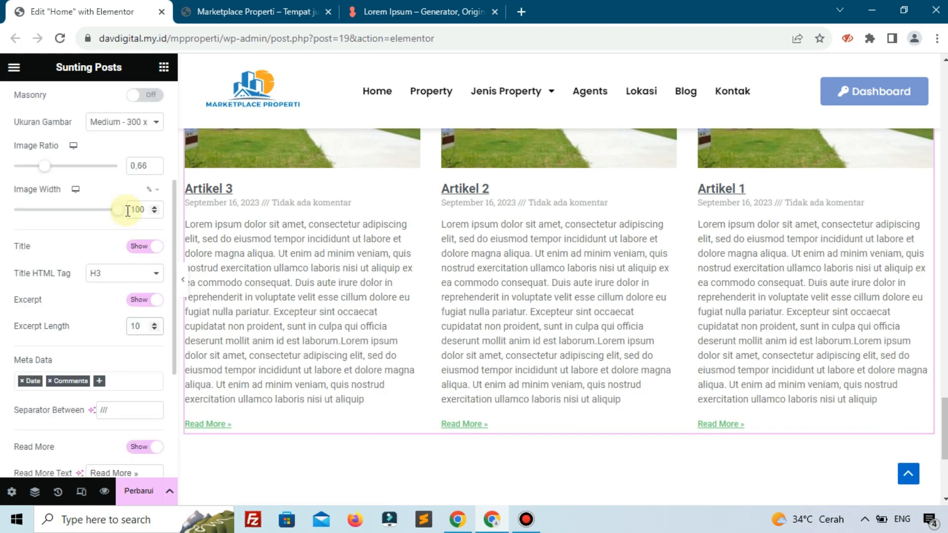
scroll(254, 318, "down", 4)
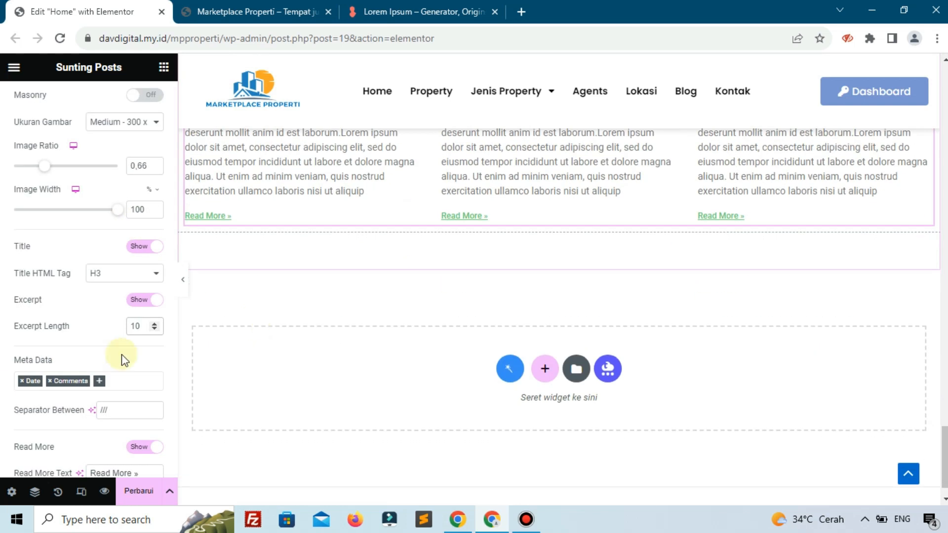
scroll(122, 359, "down", 3)
Change the Posts widget's skin (Kulit) to Cards and save the page
left_click(28, 349)
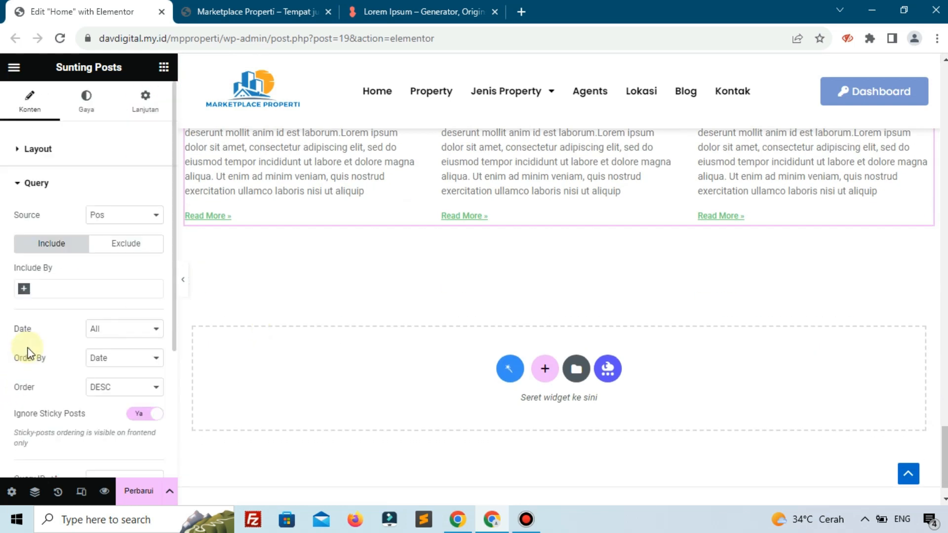
left_click(62, 159)
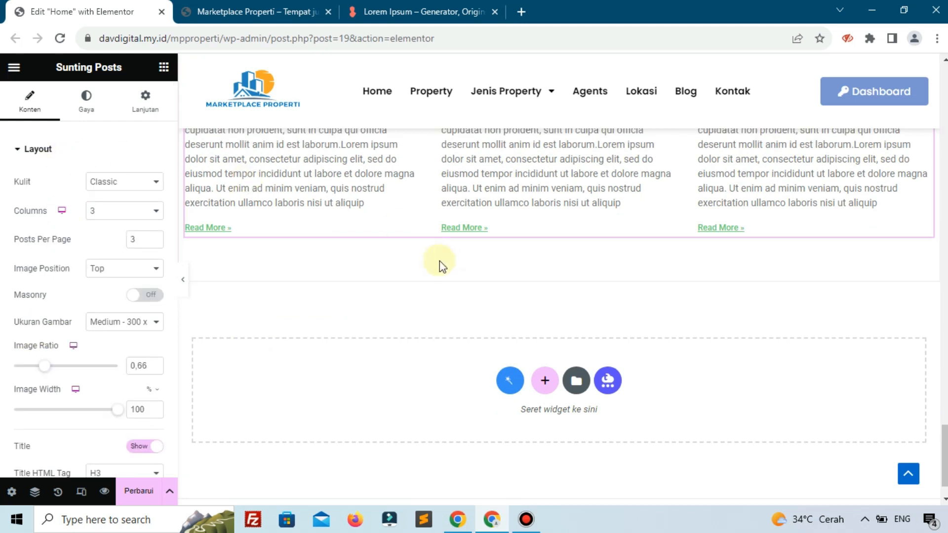
scroll(440, 261, "up", 4)
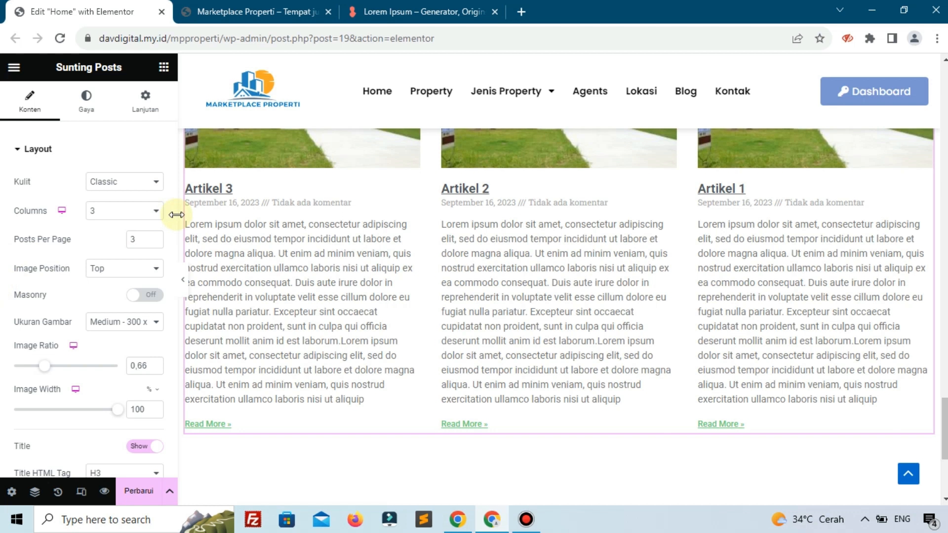
scroll(121, 281, "down", 4)
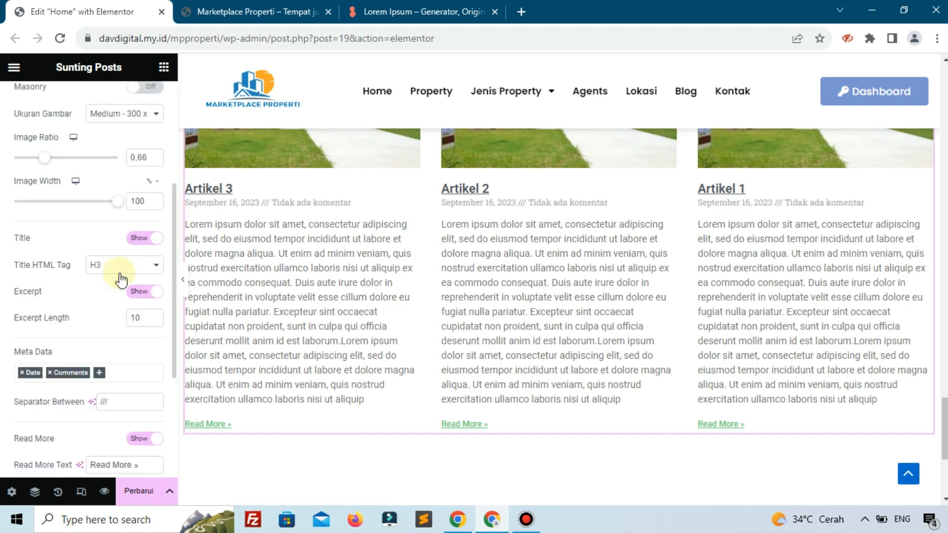
scroll(121, 276, "up", 4)
left_click(121, 182)
left_click(108, 208)
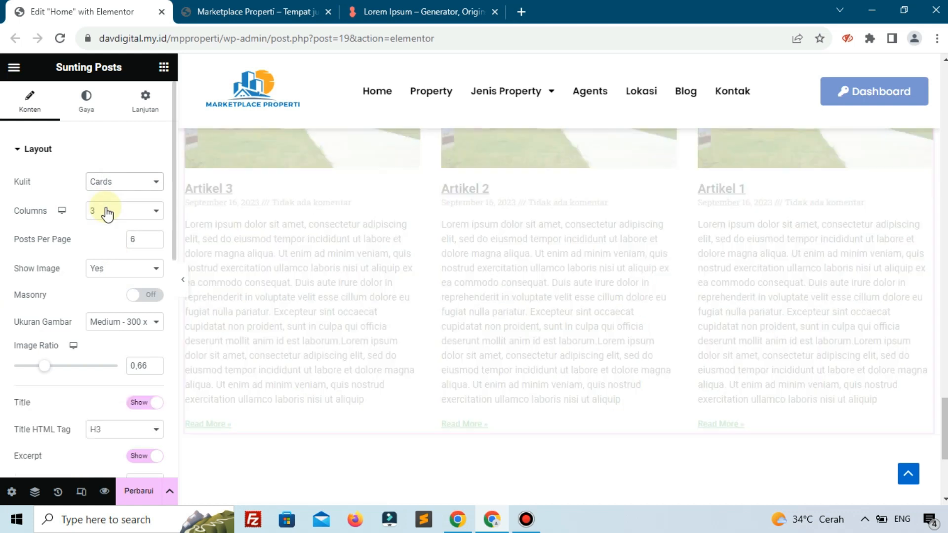
scroll(406, 404, "down", 2)
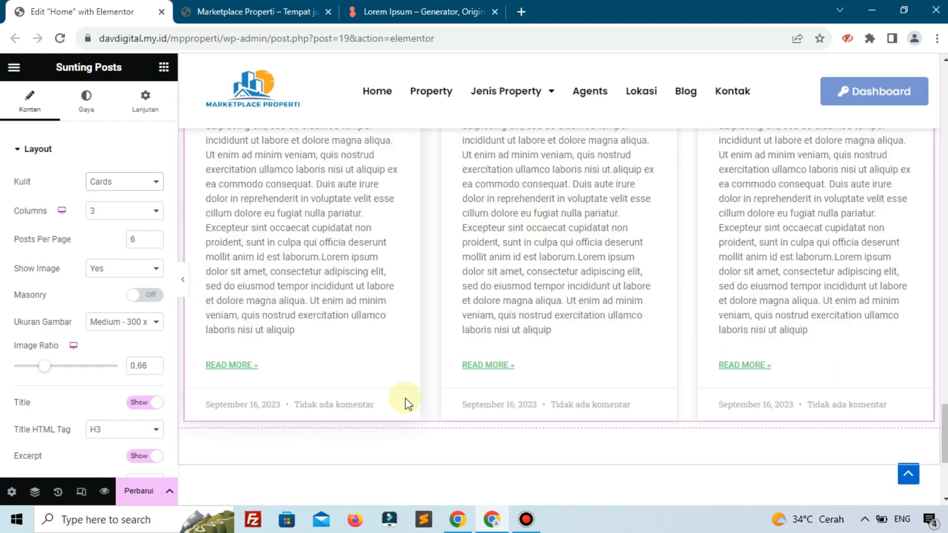
scroll(406, 402, "up", 3)
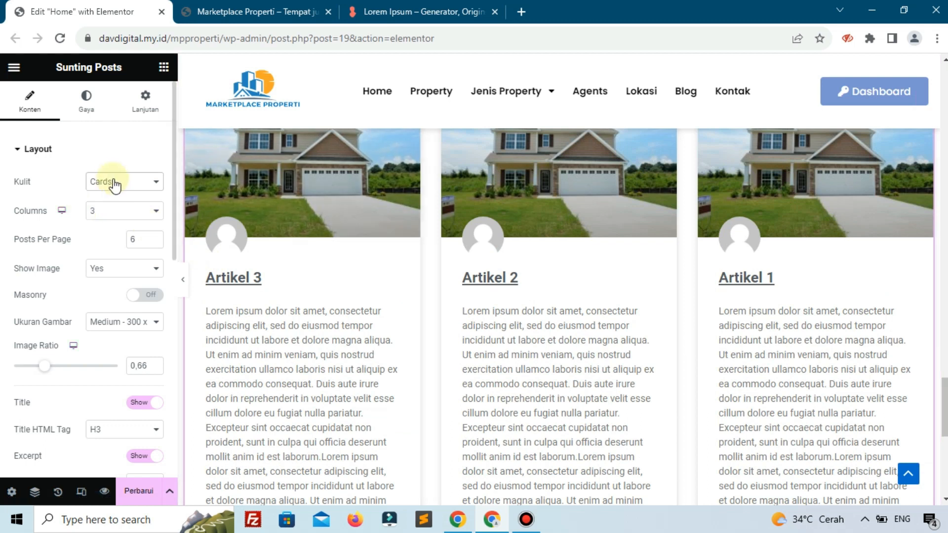
scroll(275, 296, "up", 1)
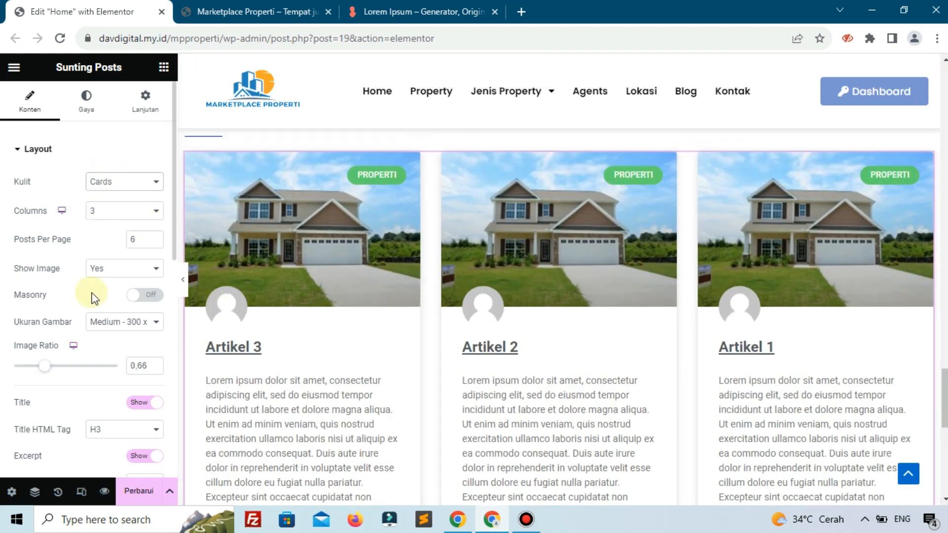
left_click(153, 497)
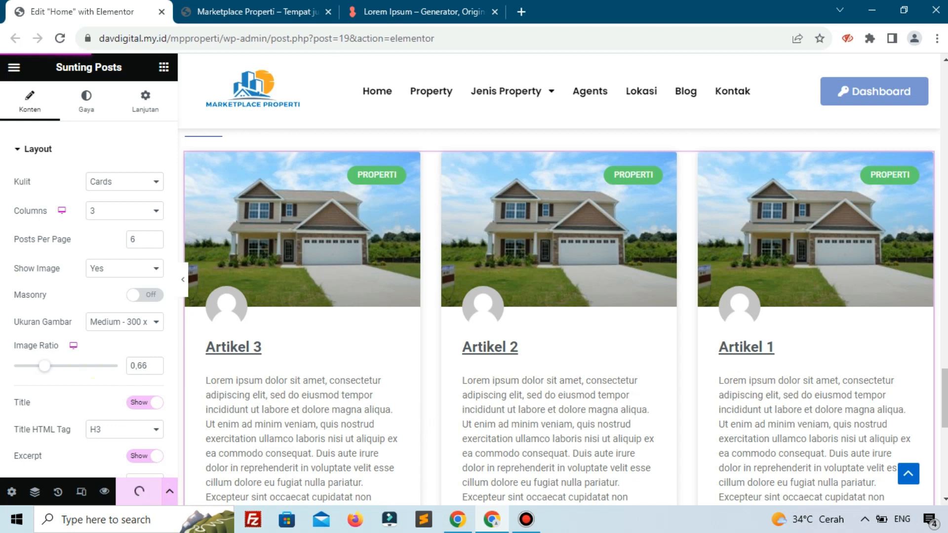
Reload the live home page and compare the Blog section's cards and excerpts with the editor's version
left_click(275, 6)
left_click(60, 38)
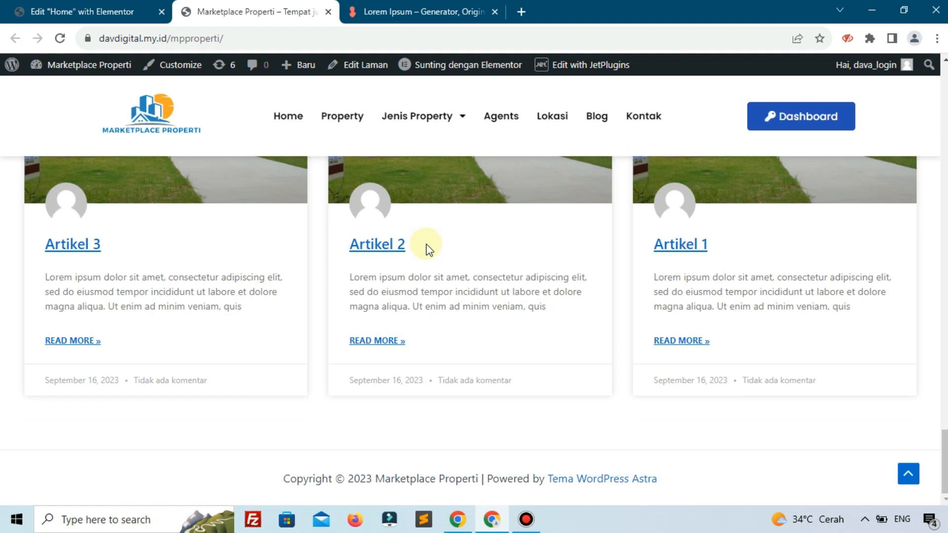
left_click(126, 10)
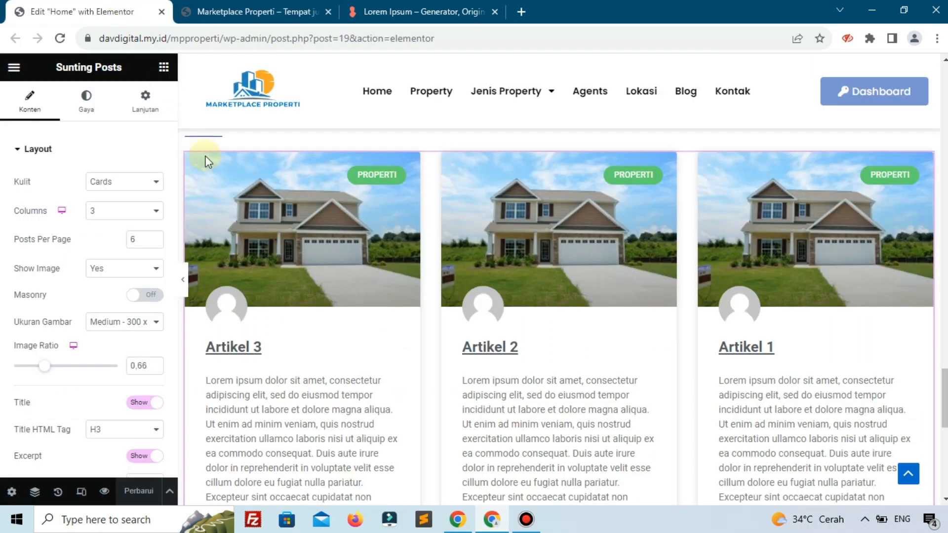
scroll(316, 281, "down", 3)
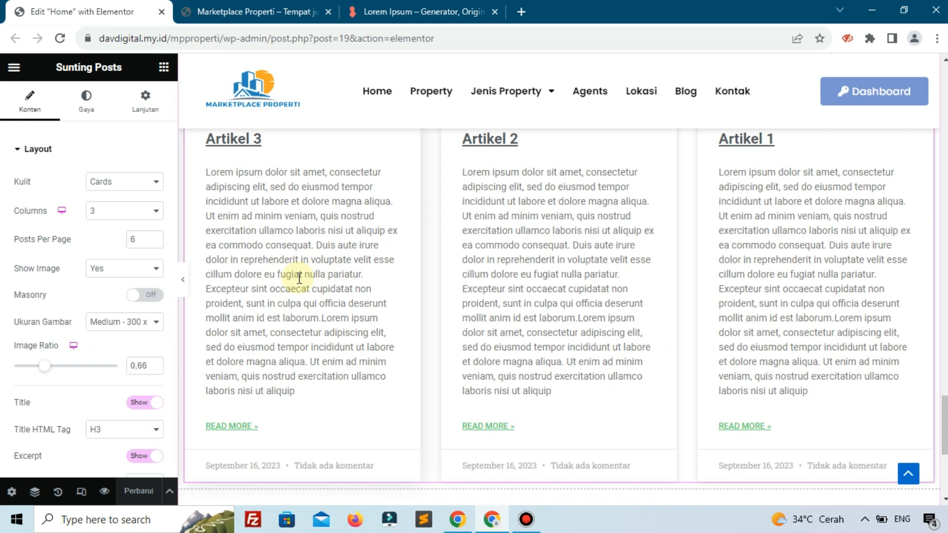
left_click(262, 6)
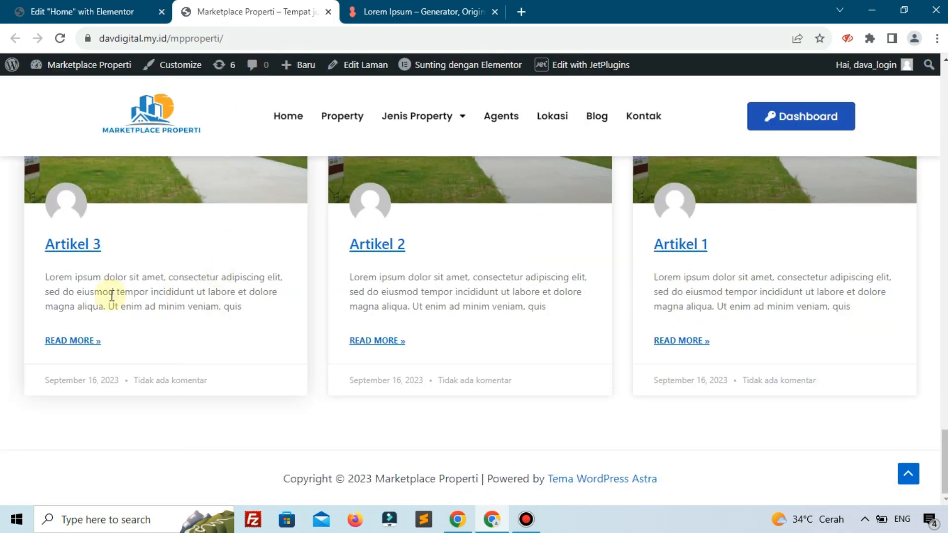
left_click_drag(109, 292, 172, 304)
left_click(173, 304)
scroll(173, 304, "up", 4)
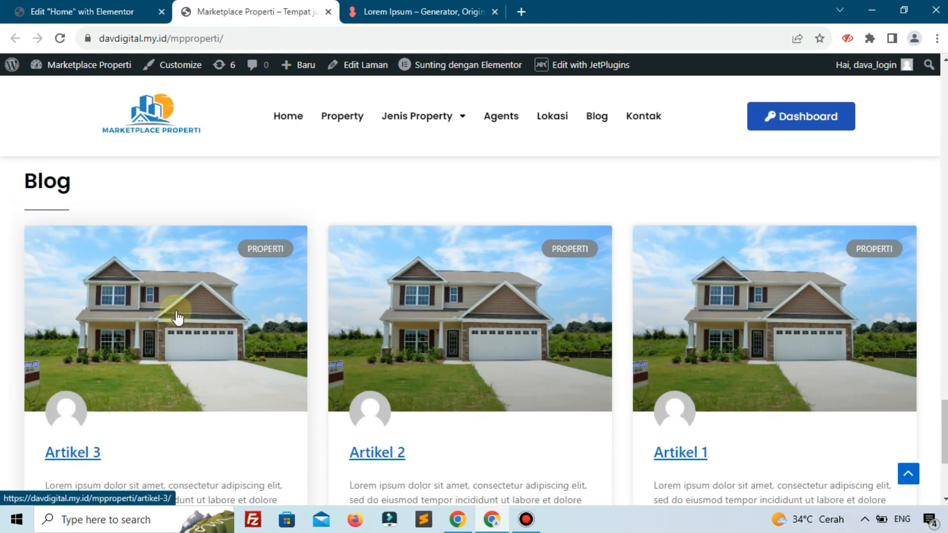
Set the Posts widget's excerpt length to 2 in the Elementor editor and save the page
left_click(100, 6)
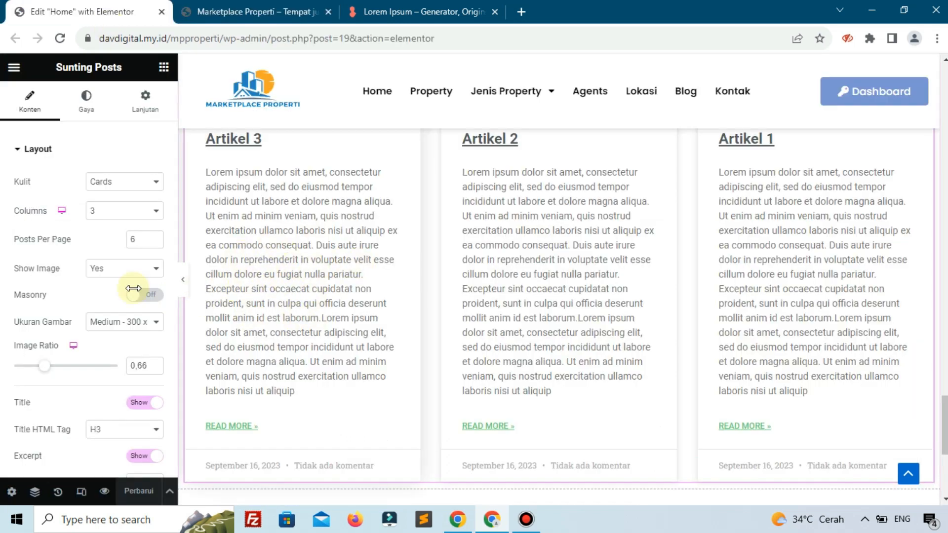
scroll(99, 316, "down", 5)
scroll(102, 330, "down", 3)
scroll(64, 200, "up", 9)
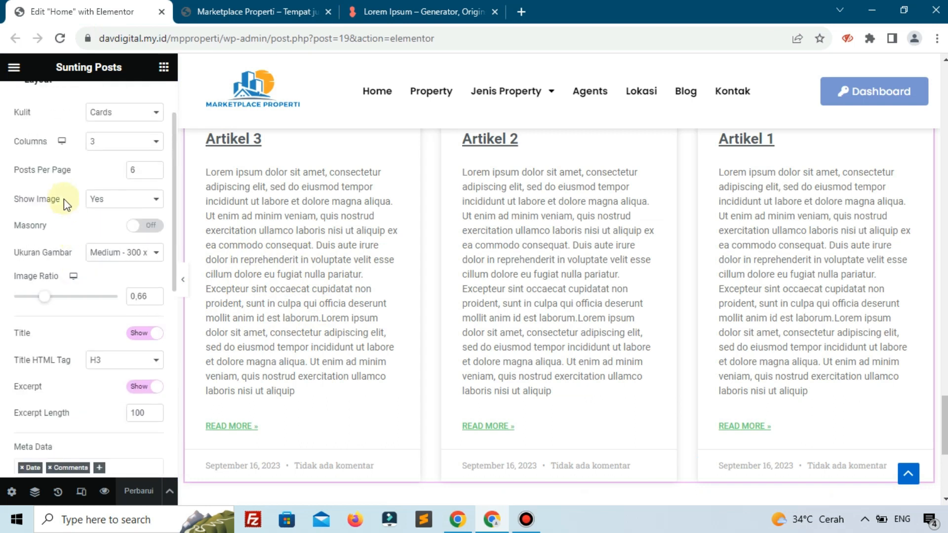
scroll(62, 257, "down", 3)
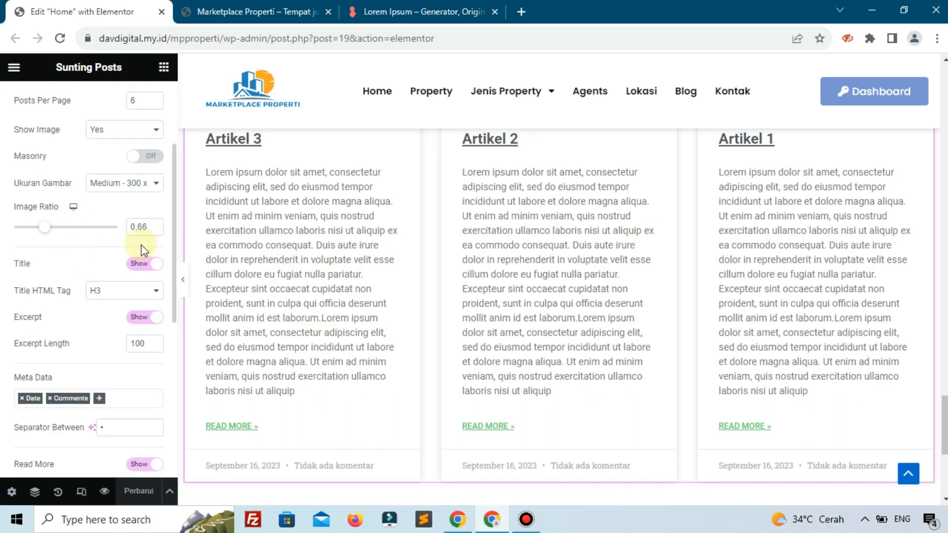
double_click(137, 340)
type("2")
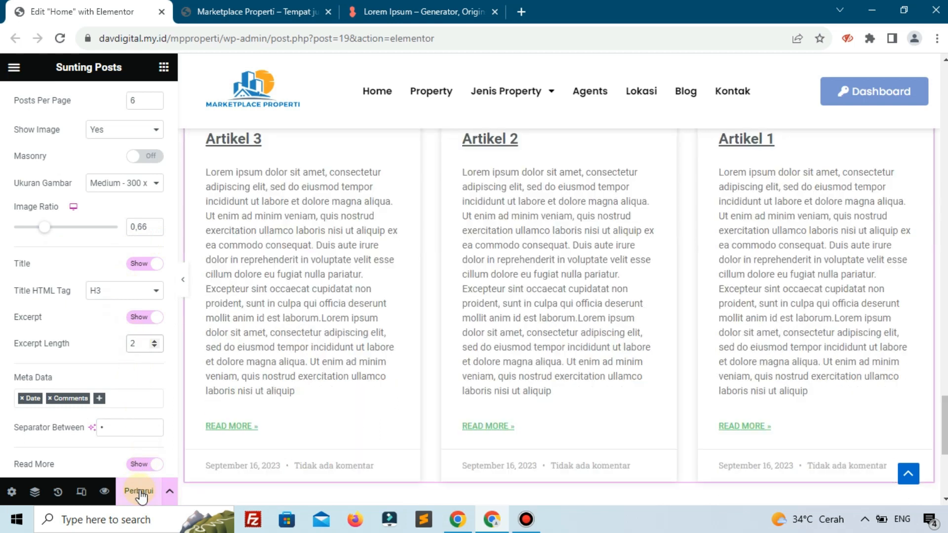
left_click(140, 493)
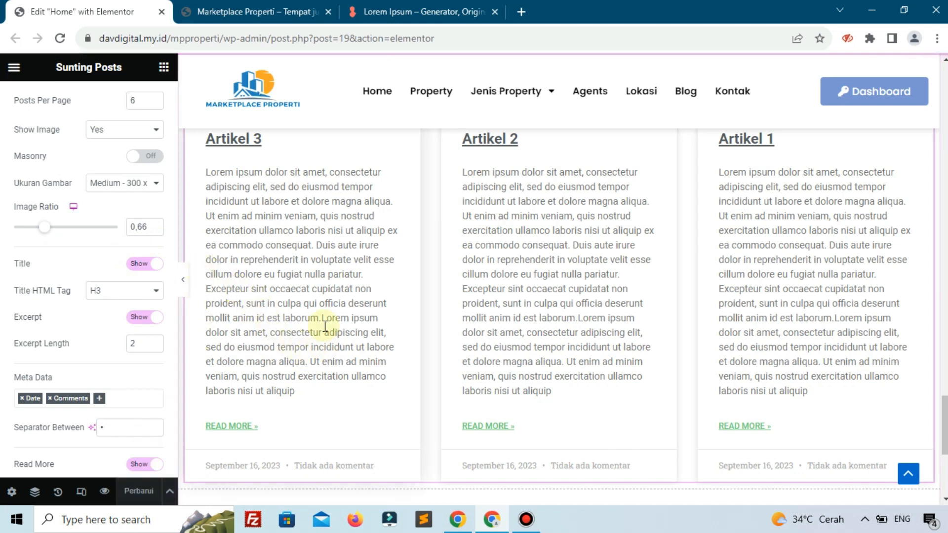
Reload the live home page and check the excerpt length on the Blog cards
left_click(237, 12)
left_click(63, 44)
scroll(134, 205, "down", 3)
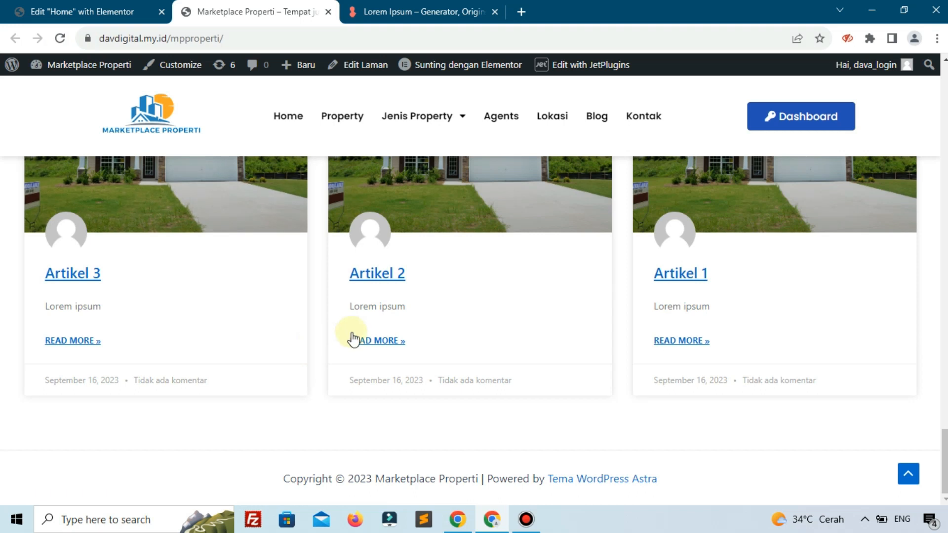
left_click_drag(349, 307, 406, 307)
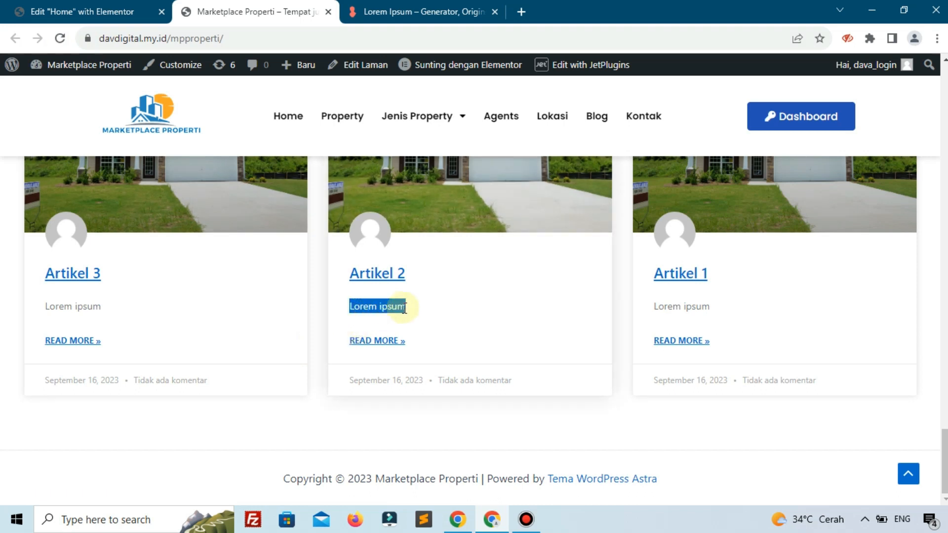
Set the Posts widget's excerpt length to 30, save the page, and reload the live home page to check it
left_click(128, 11)
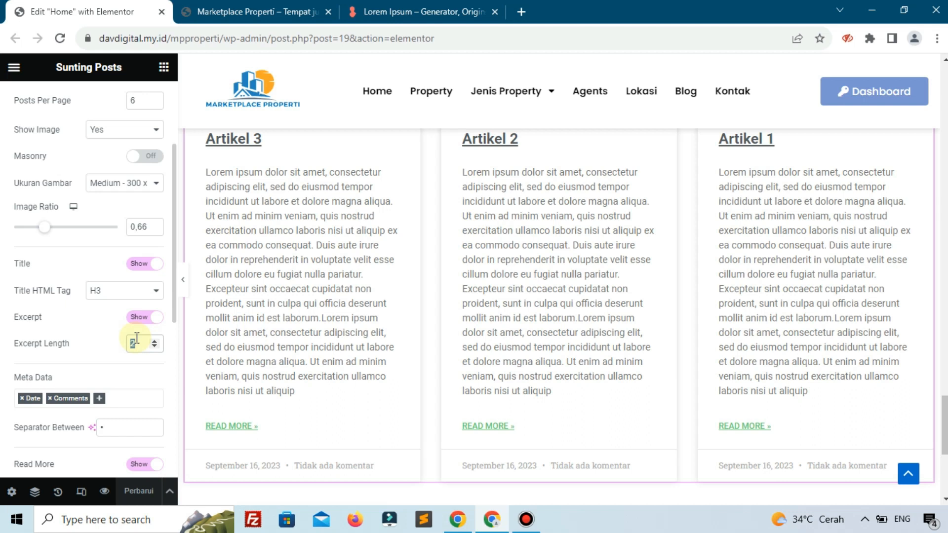
type("30")
left_click(148, 499)
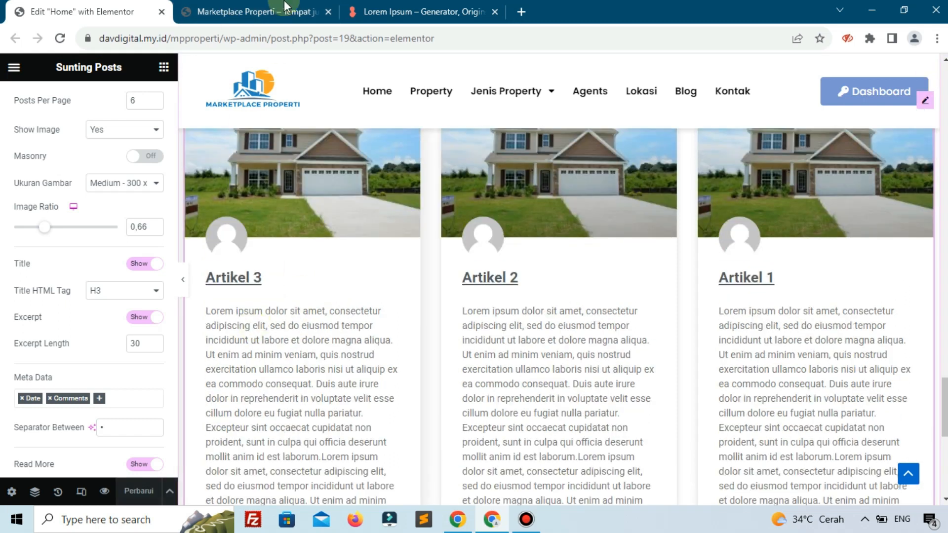
left_click(286, 7)
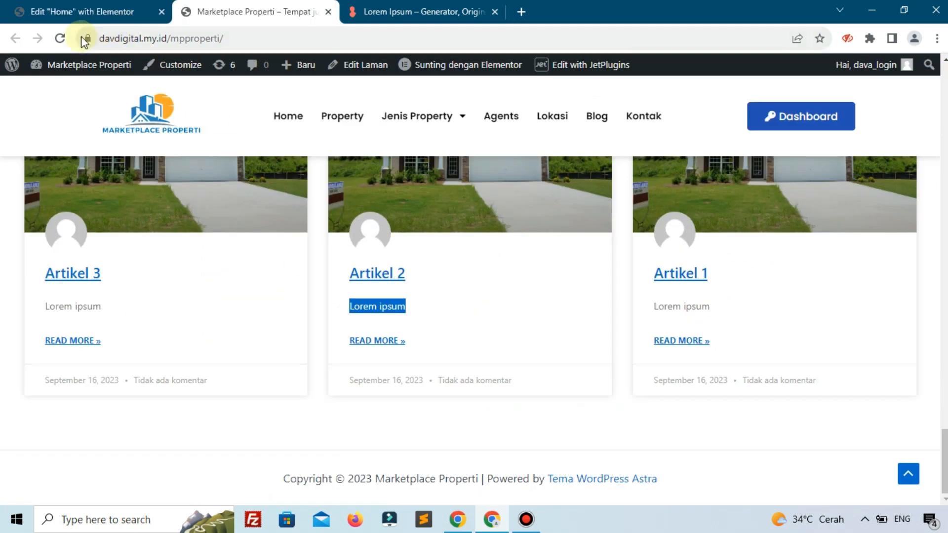
left_click(60, 39)
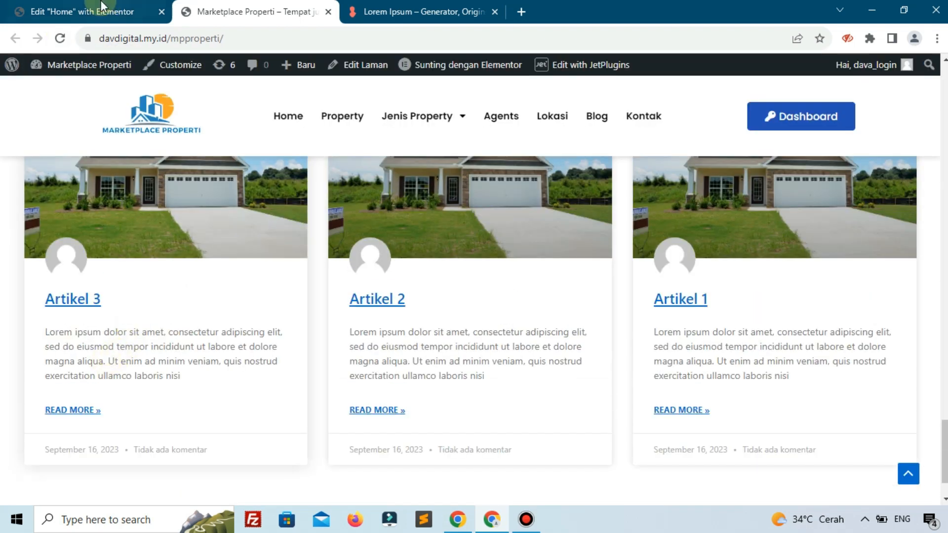
Hide the author avatar on the Posts widget's cards in the Elementor editor
left_click(101, 10)
scroll(70, 277, "down", 3)
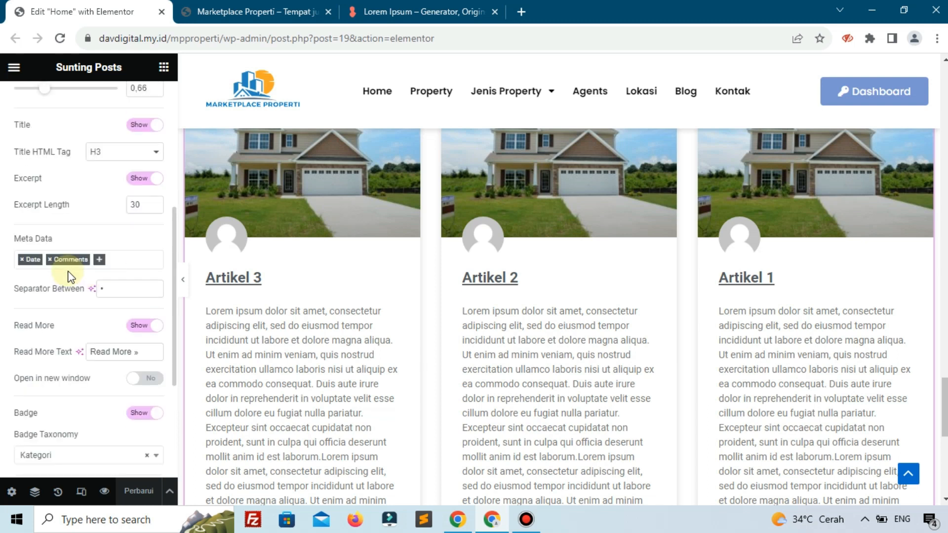
scroll(70, 277, "down", 4)
scroll(71, 277, "up", 7)
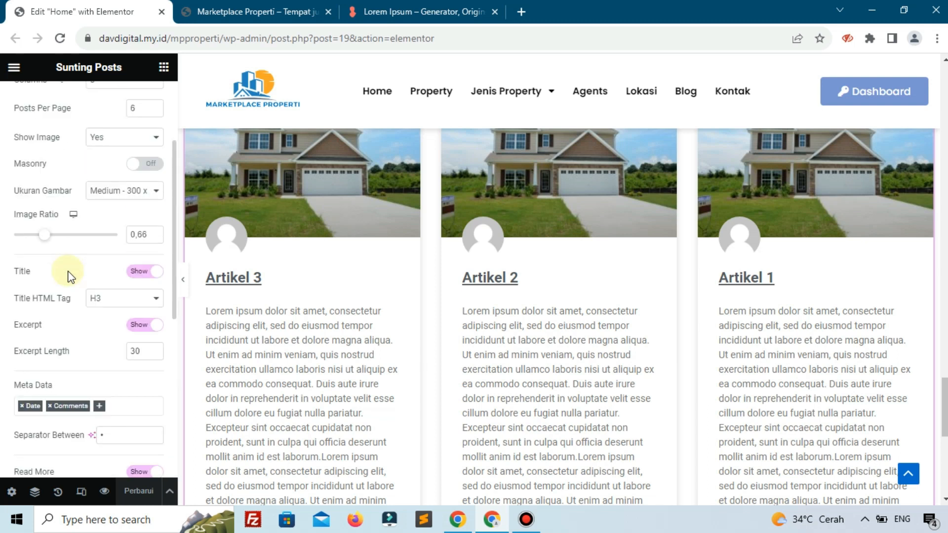
scroll(69, 277, "up", 3)
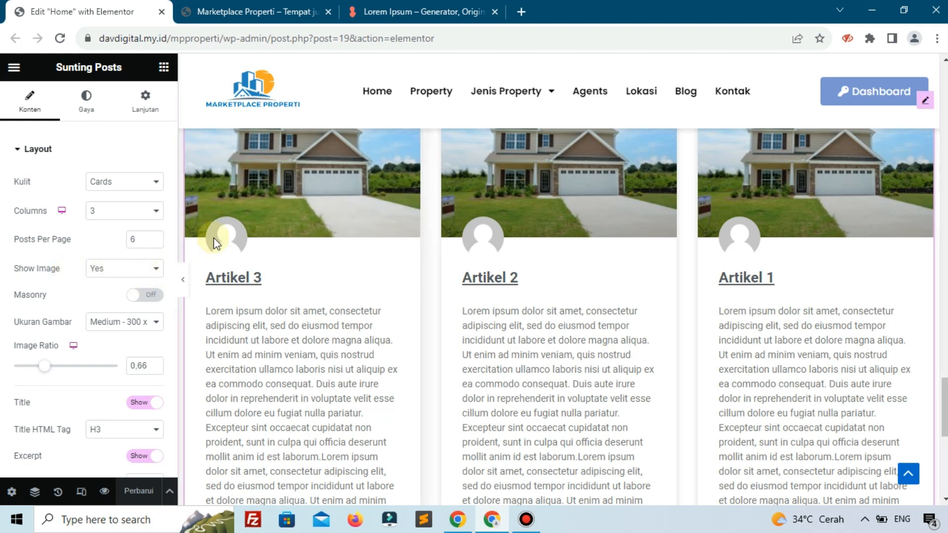
scroll(87, 306, "down", 7)
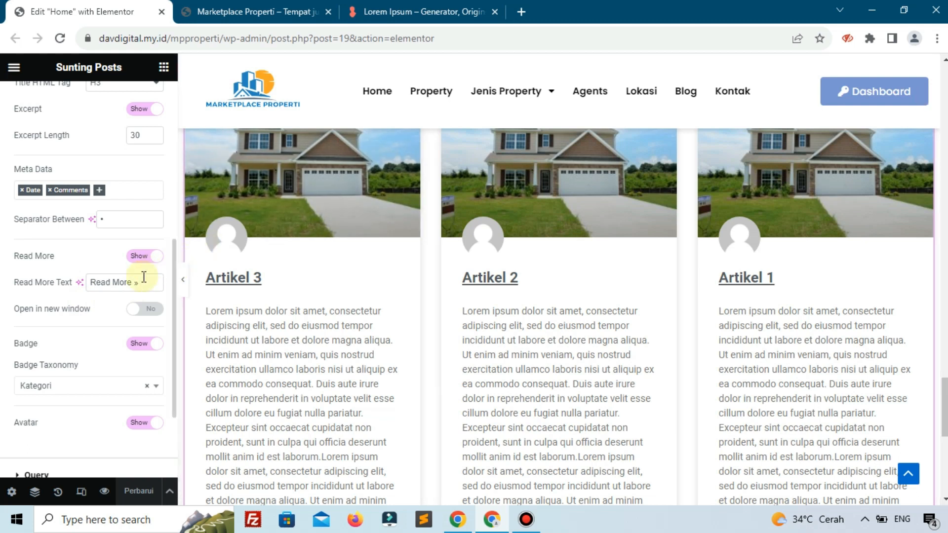
scroll(117, 320, "down", 2)
scroll(120, 314, "down", 2)
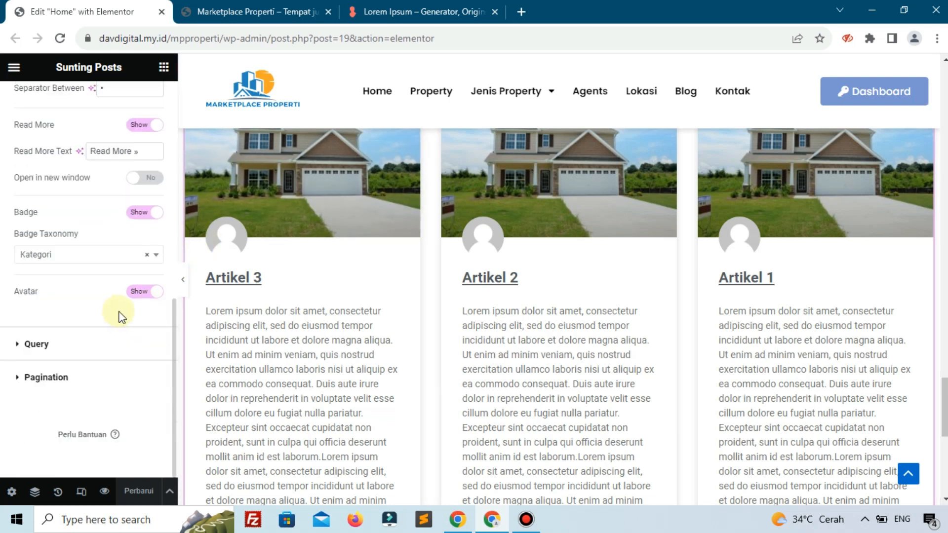
left_click(146, 294)
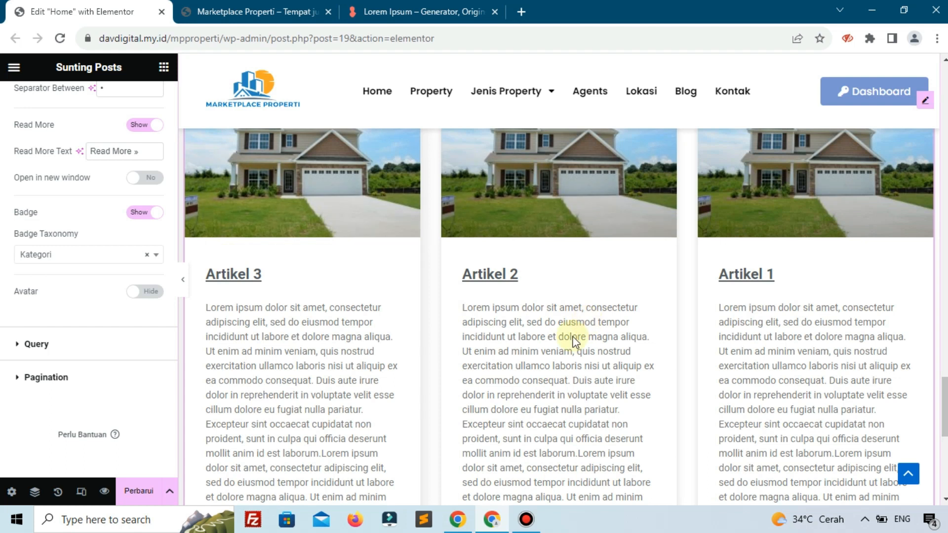
scroll(267, 340, "down", 5)
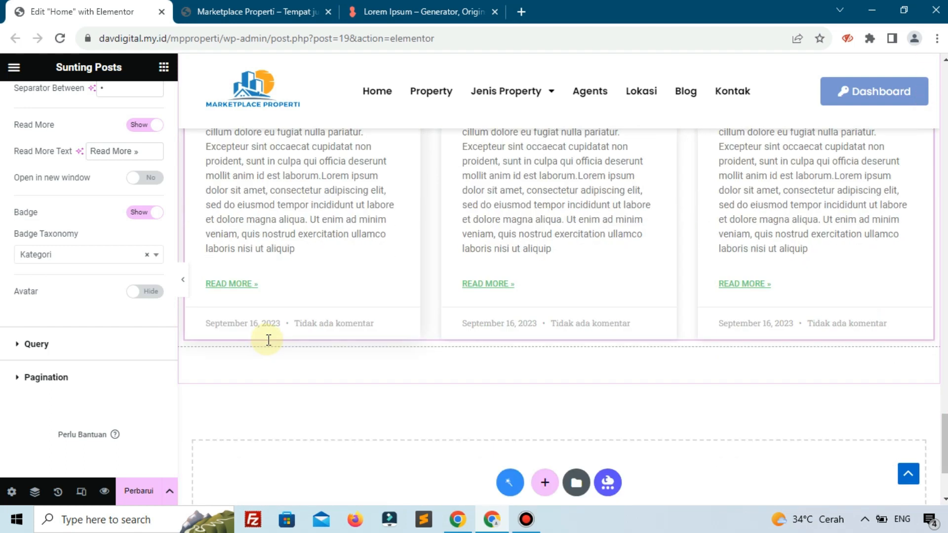
Examine the Posts widget's Card style options, such as background, border, padding, box shadow and hover effect
scroll(78, 318, "up", 10)
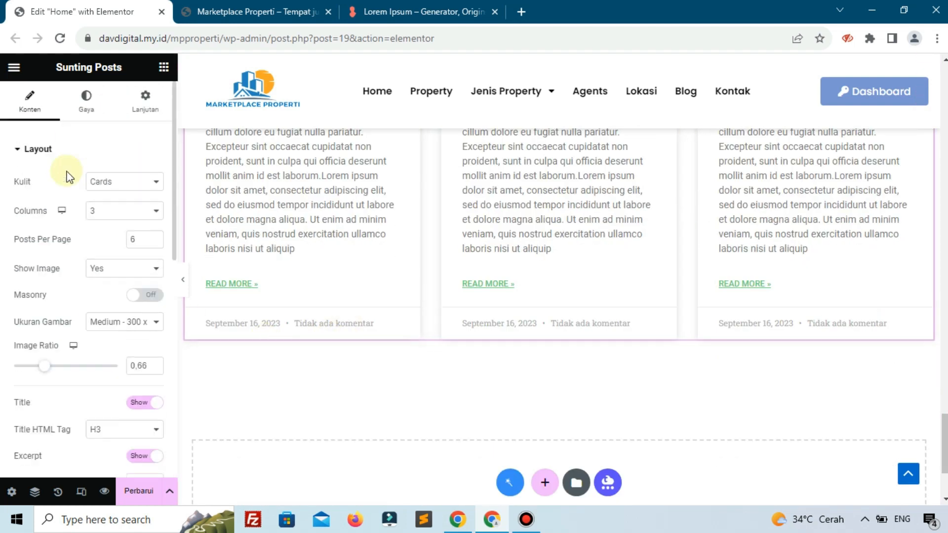
left_click(88, 99)
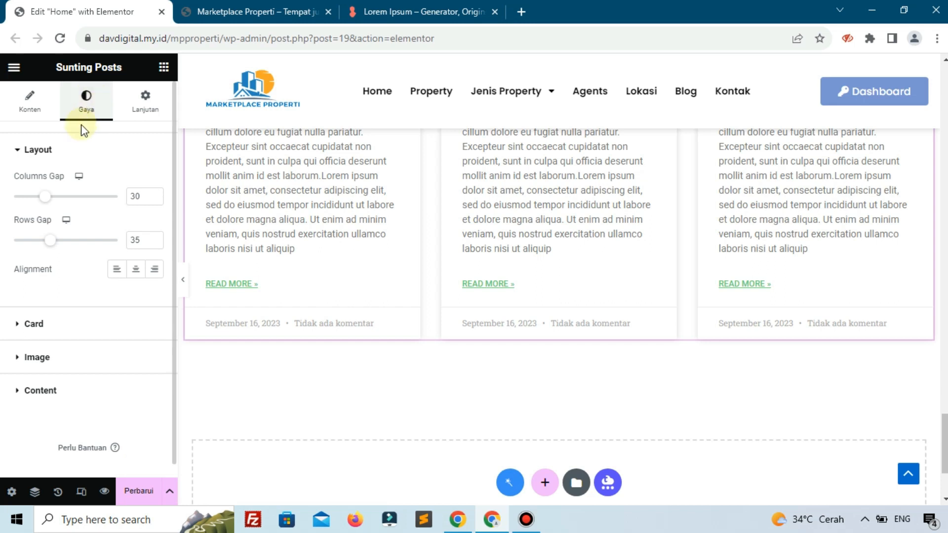
left_click(74, 321)
scroll(72, 334, "down", 4)
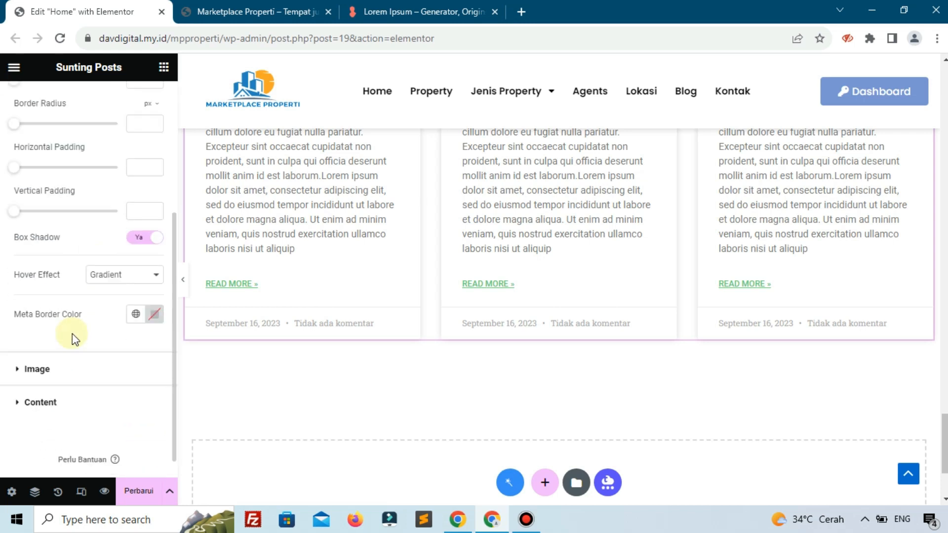
scroll(72, 340, "up", 3)
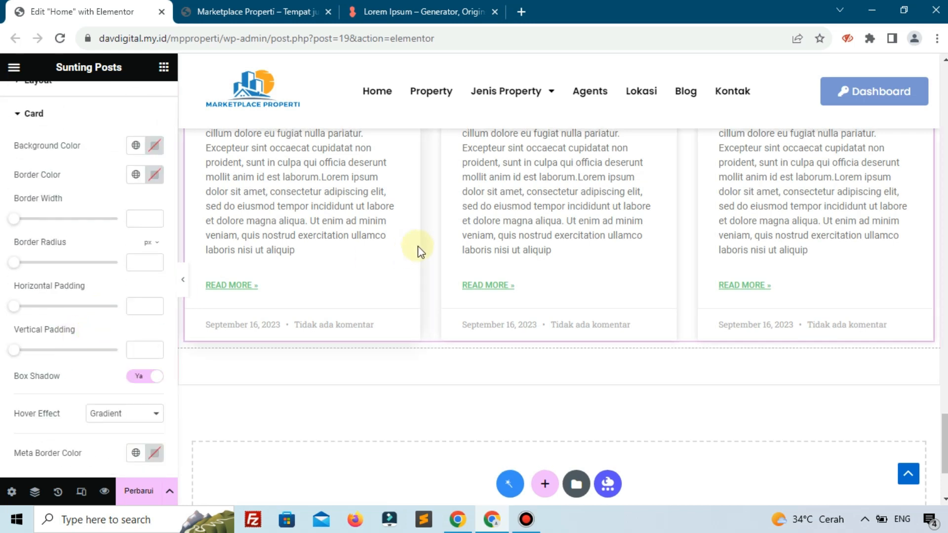
scroll(418, 246, "up", 3)
scroll(250, 267, "down", 4)
scroll(129, 308, "down", 3)
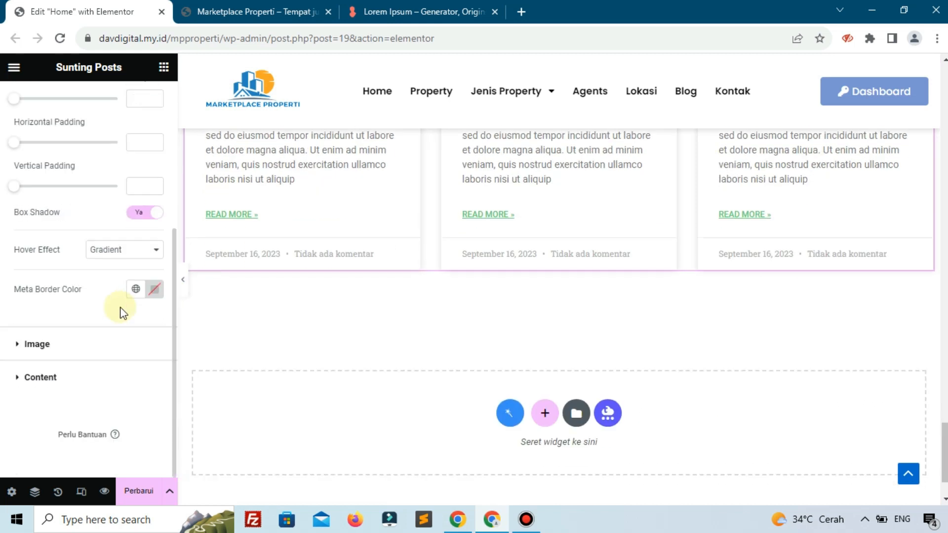
scroll(124, 314, "up", 5)
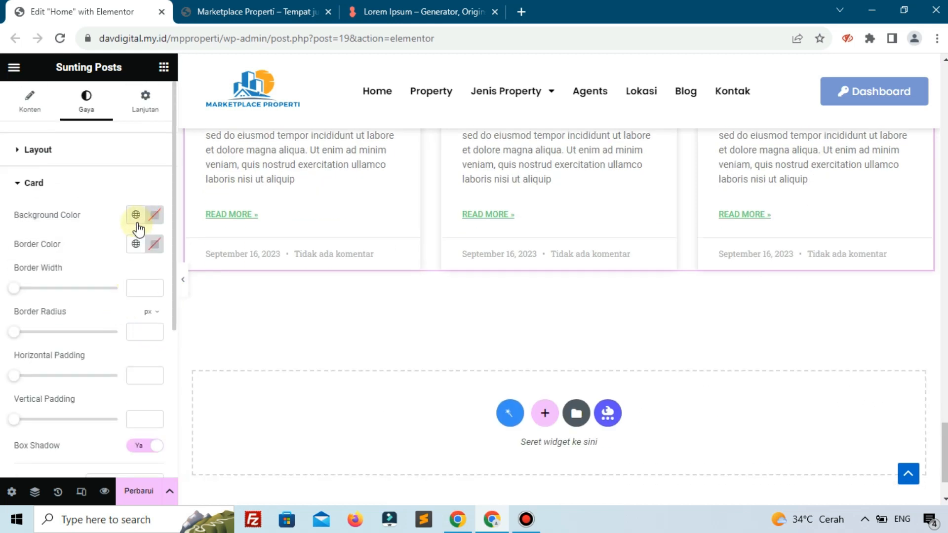
scroll(135, 232, "down", 5)
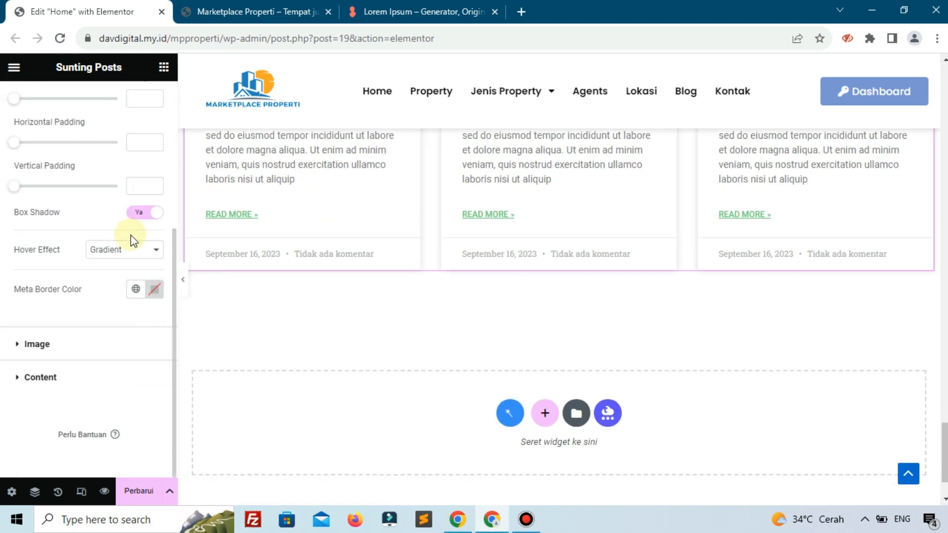
Set the color of the post titles in the Posts widget's Content style to black
left_click(39, 378)
scroll(282, 304, "up", 5)
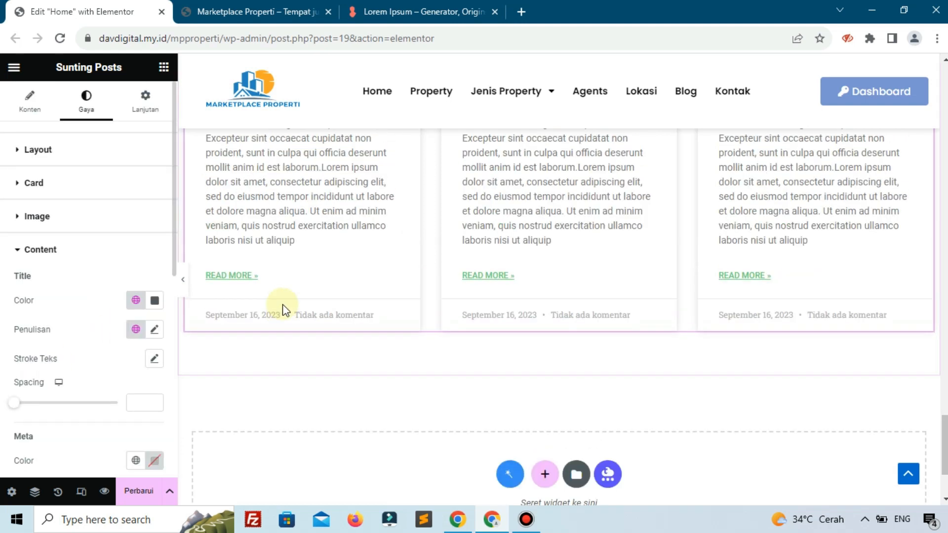
scroll(161, 269, "down", 1)
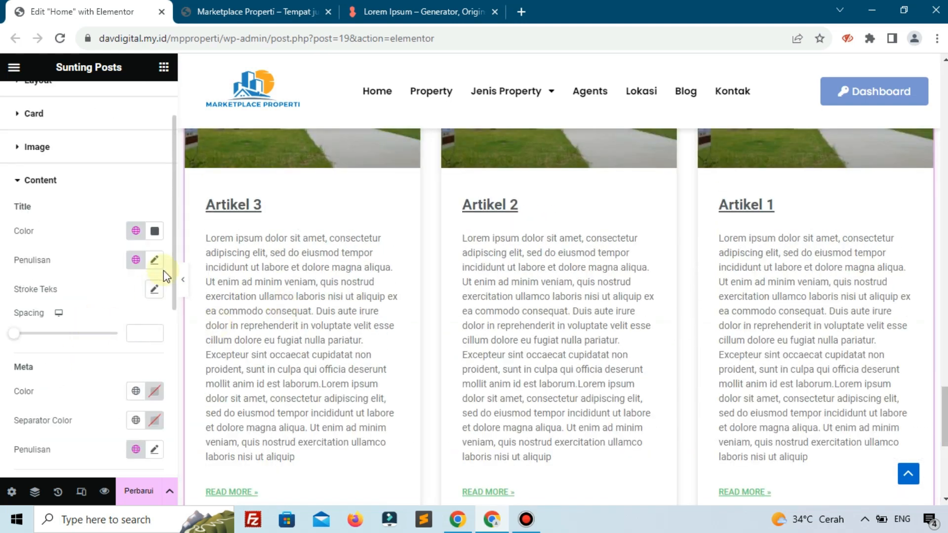
left_click(155, 231)
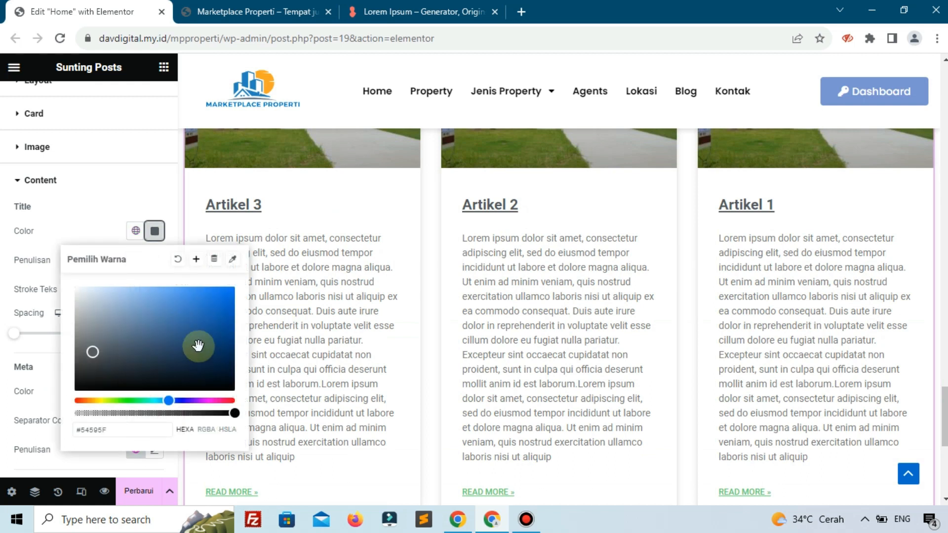
left_click_drag(151, 319, 120, 306)
left_click_drag(182, 383, 232, 392)
left_click(39, 343)
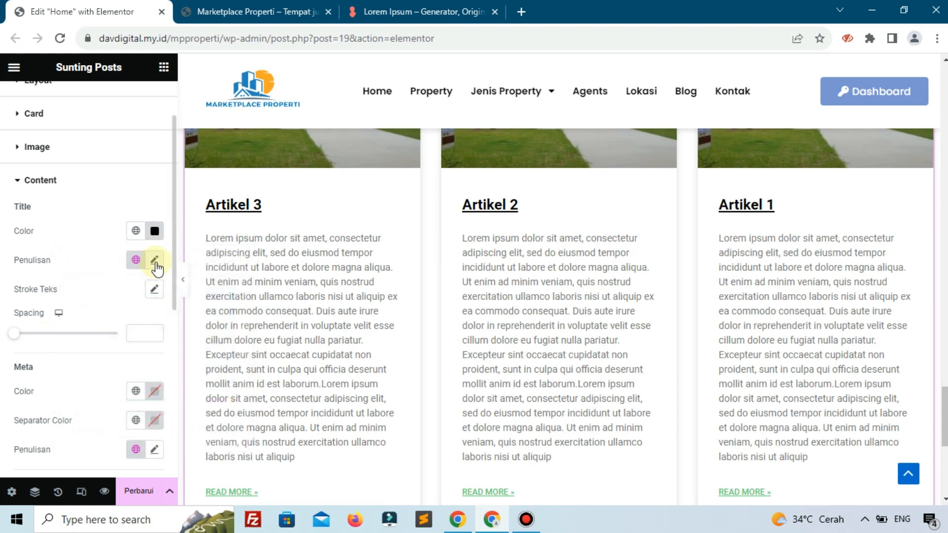
Set the post titles' typography to the Poppins font family at a size of 25 px
left_click(154, 262)
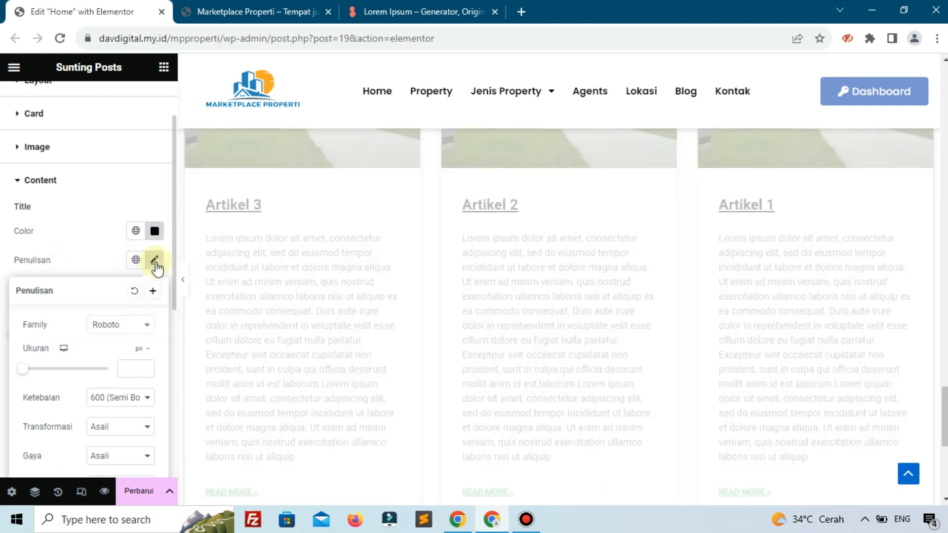
left_click(119, 325)
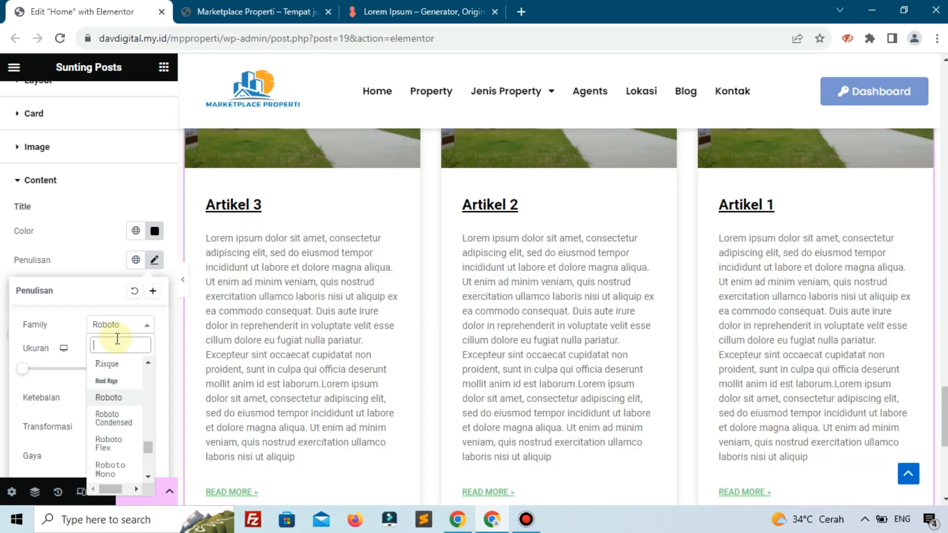
type("pop")
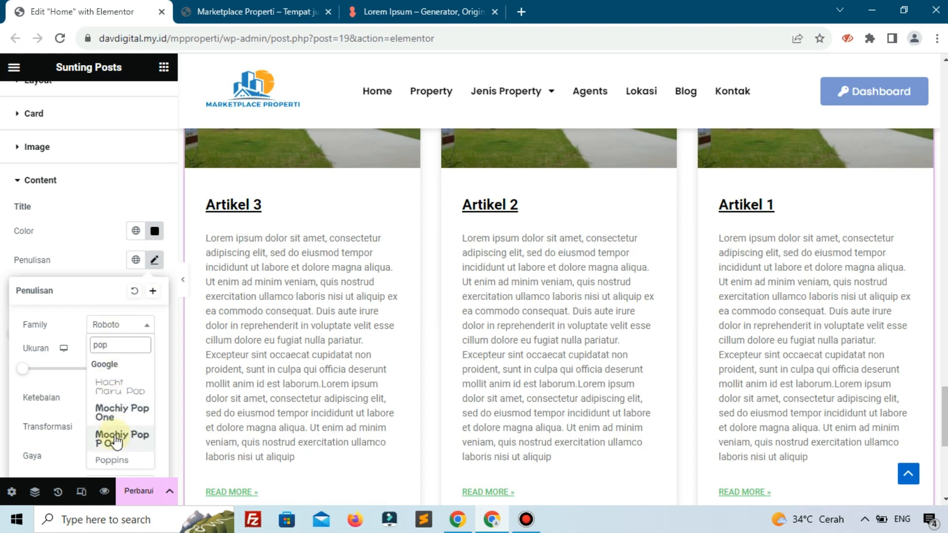
left_click(112, 461)
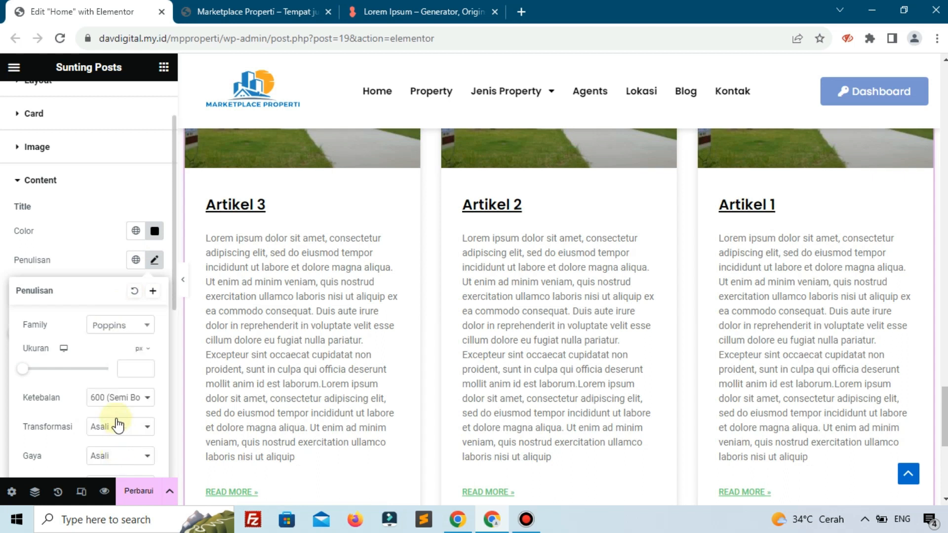
left_click(130, 374)
type("2")
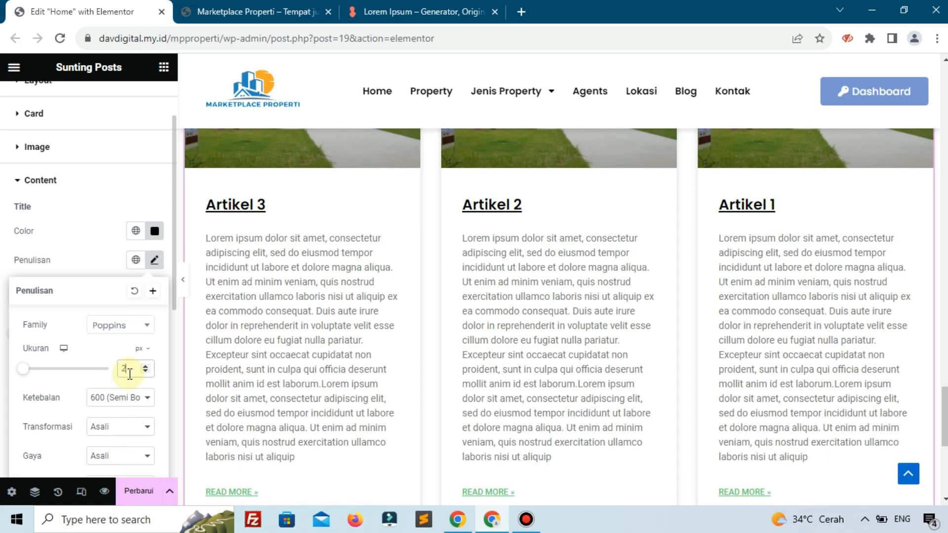
type("5")
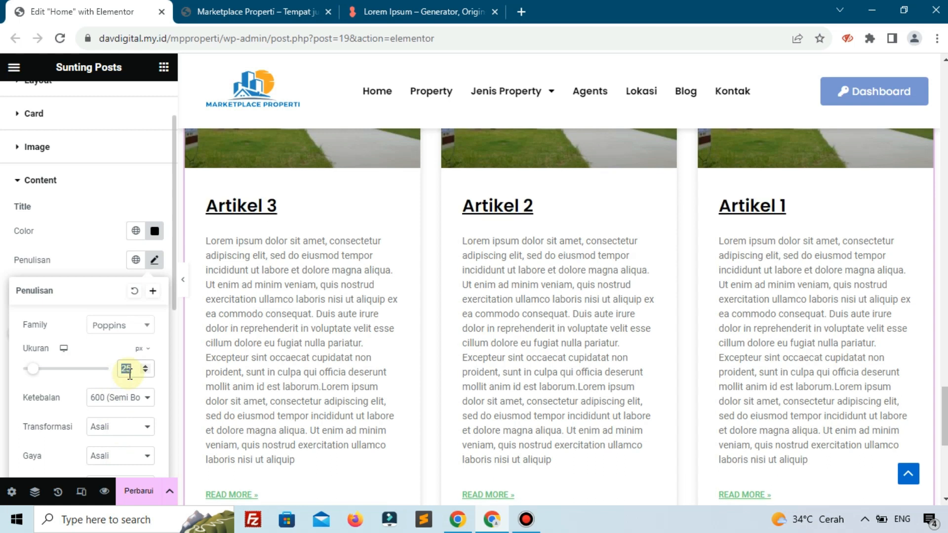
Set the Posts widget's title size to 20 px and its text decoration to Tak Satupun (none)
type("20")
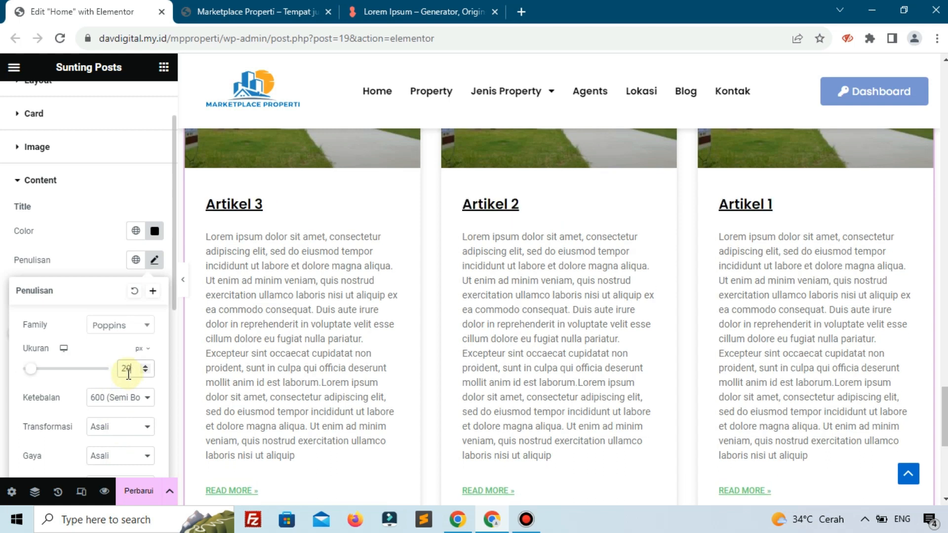
scroll(129, 374, "down", 4)
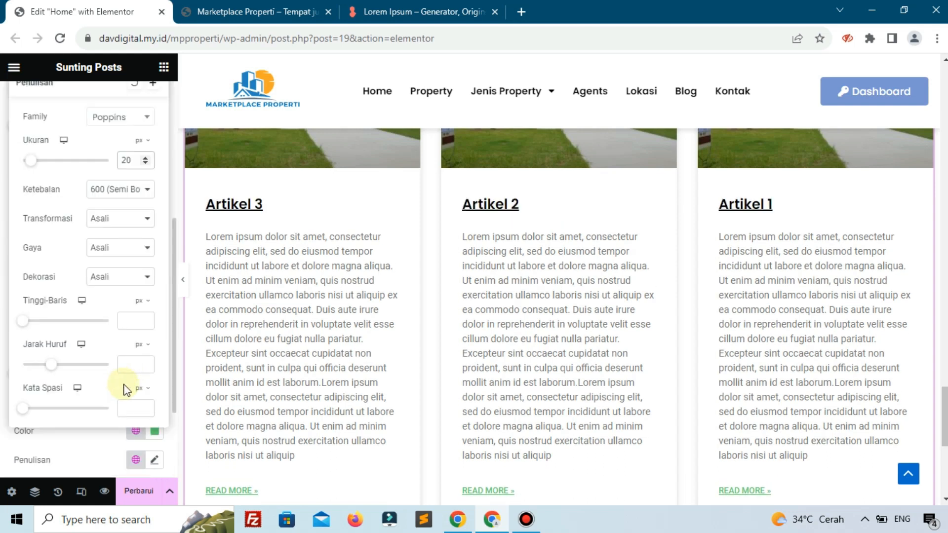
left_click(94, 279)
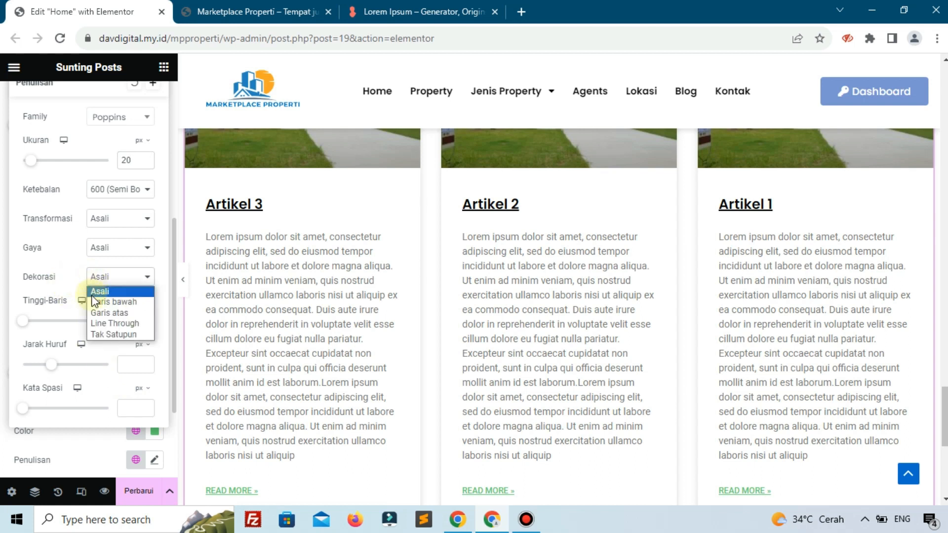
left_click(100, 334)
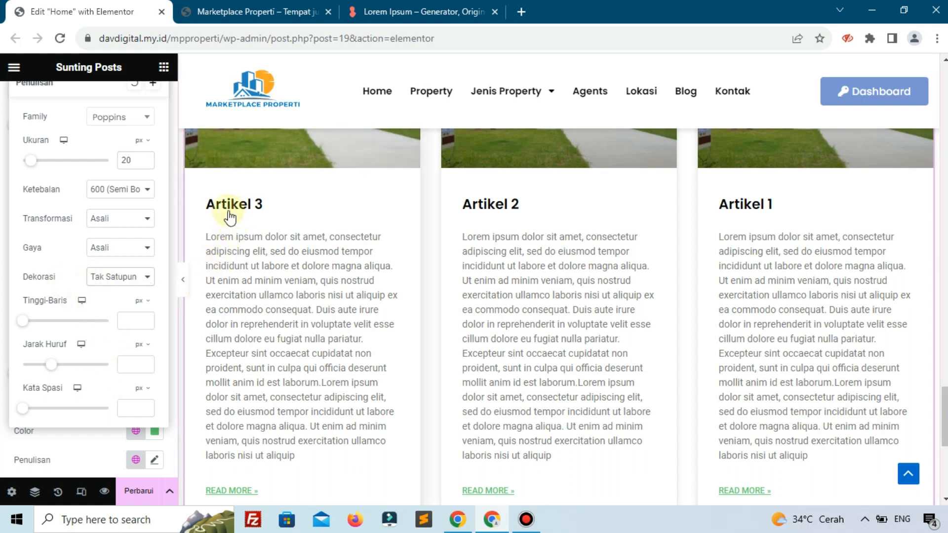
scroll(44, 316, "up", 3)
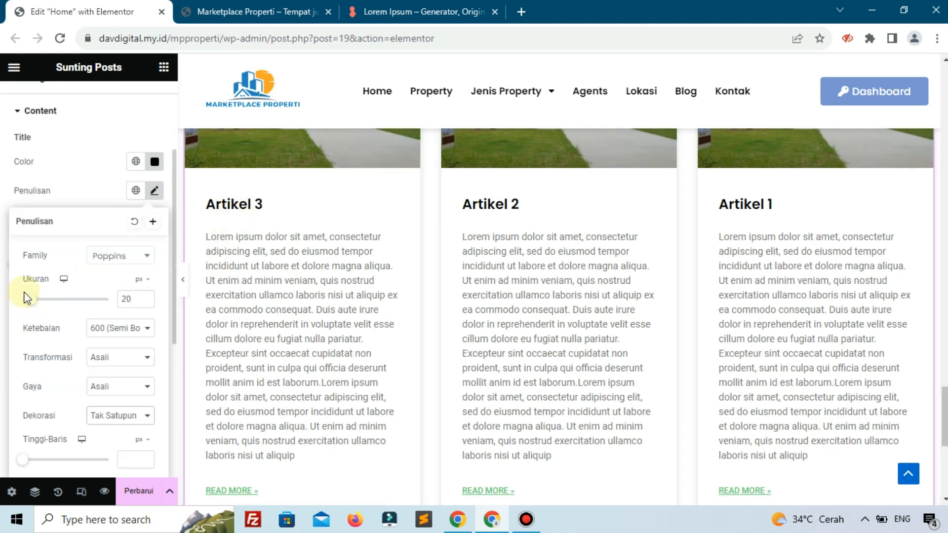
left_click(73, 191)
Set the excerpt typography of the Posts widget to the Poppins font family
scroll(64, 302, "down", 4)
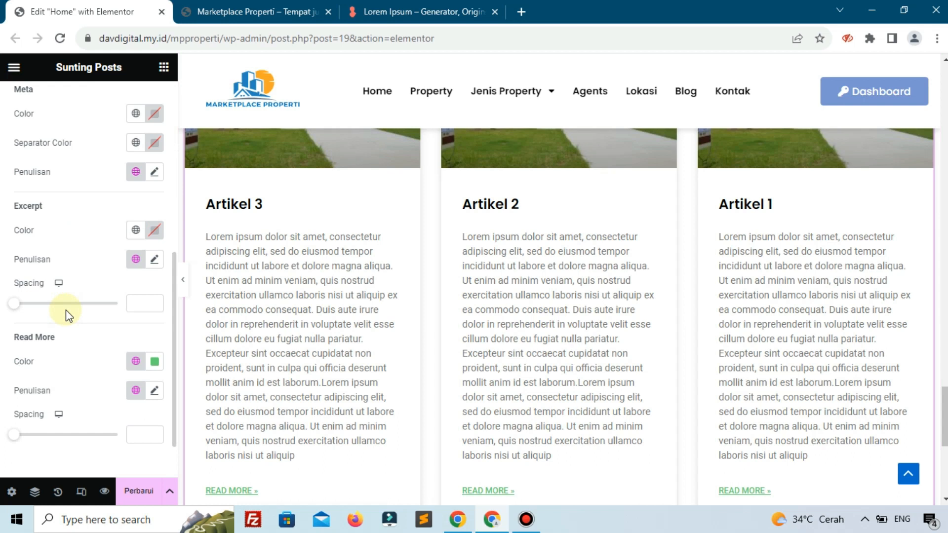
left_click(155, 260)
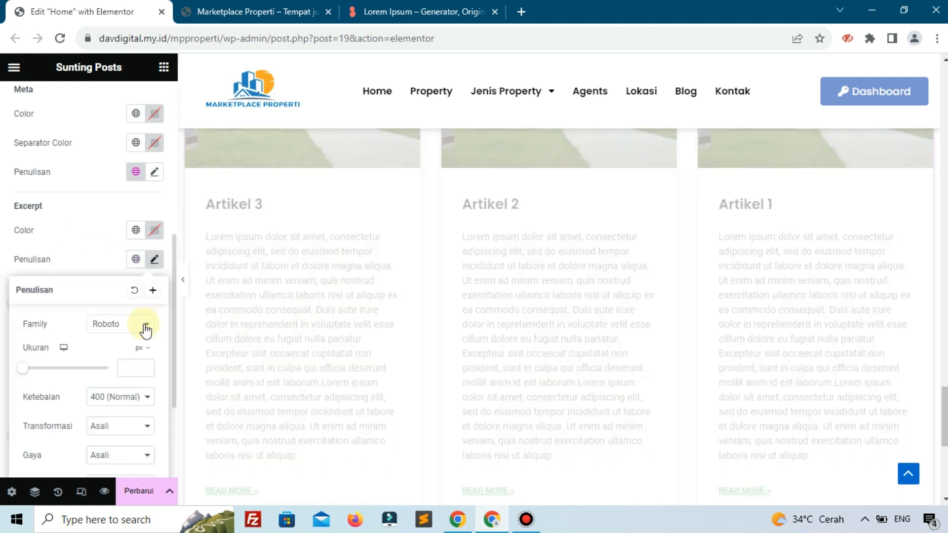
left_click(146, 327)
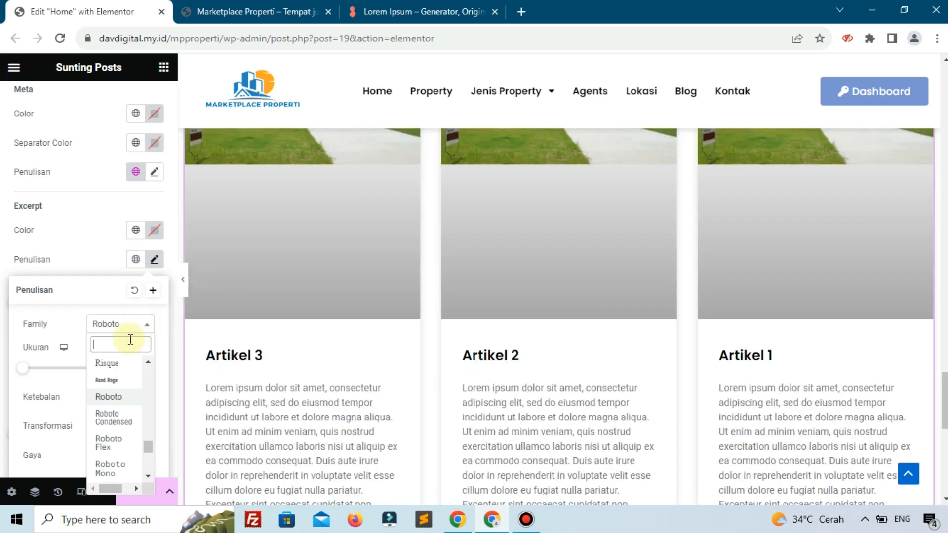
type("pop")
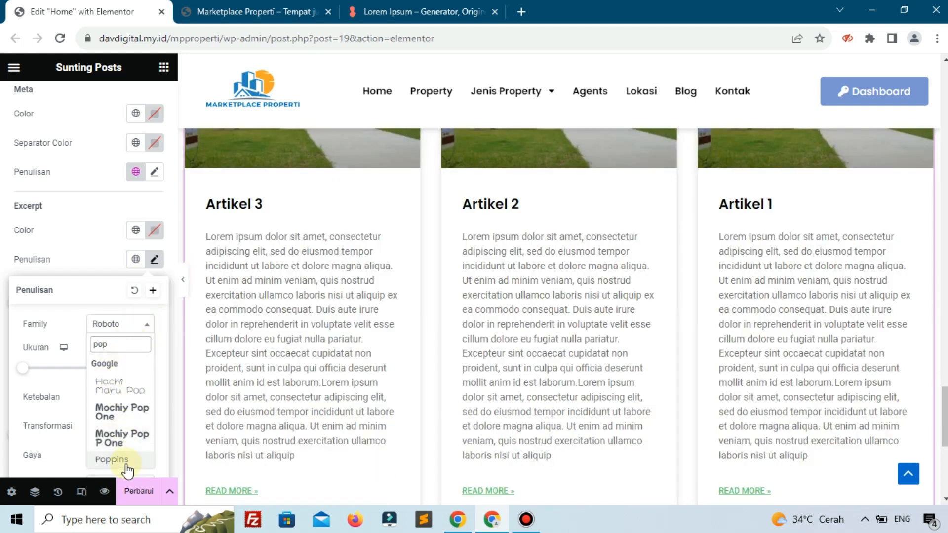
left_click(112, 460)
left_click(100, 268)
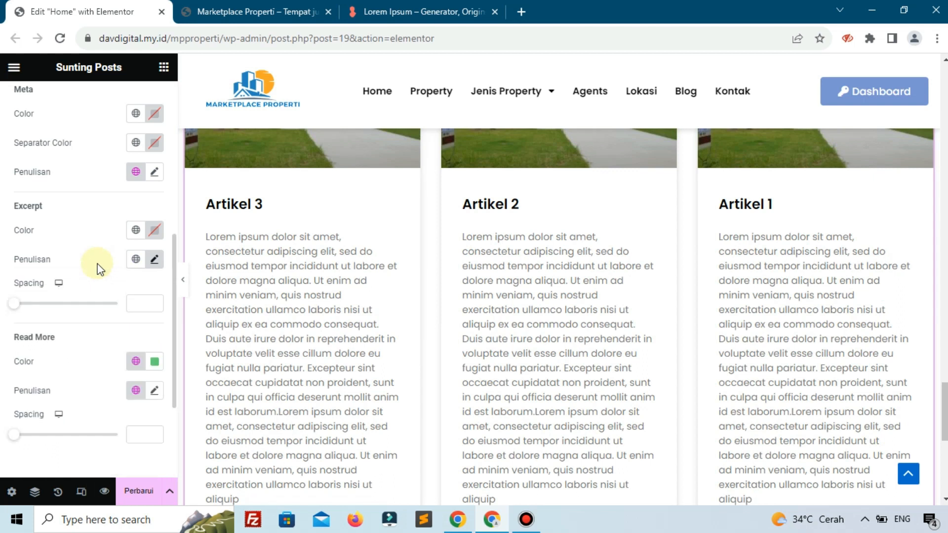
Change the Read More link color of the Posts widget to a dark blue
scroll(98, 264, "down", 2)
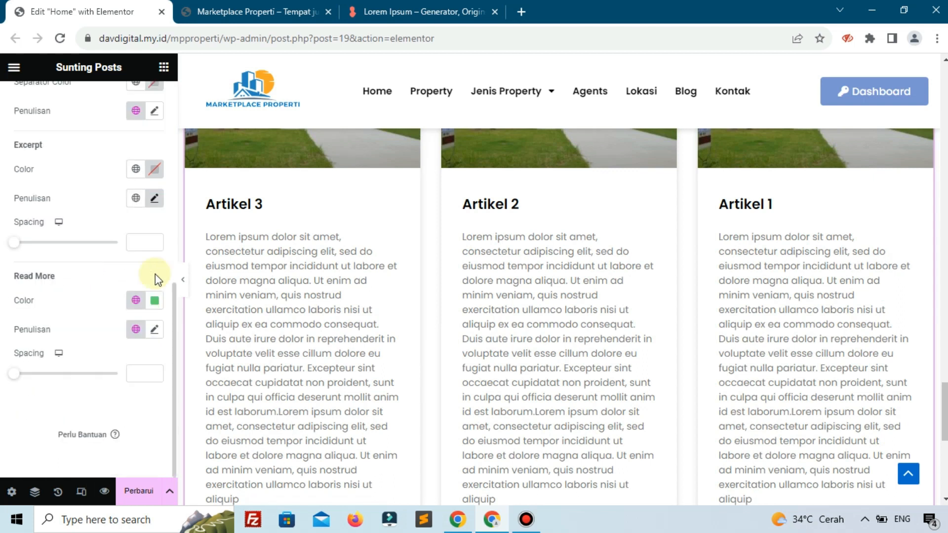
scroll(318, 307, "down", 4)
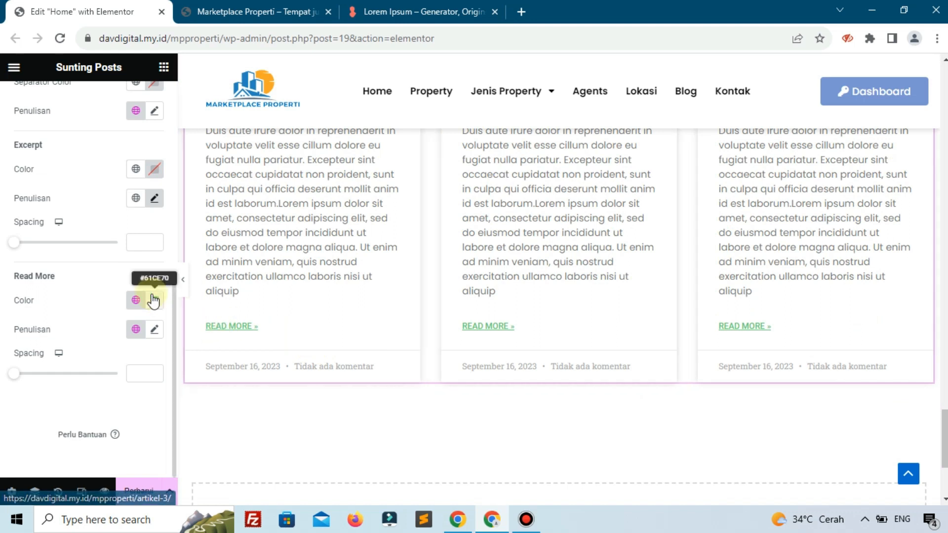
left_click(154, 300)
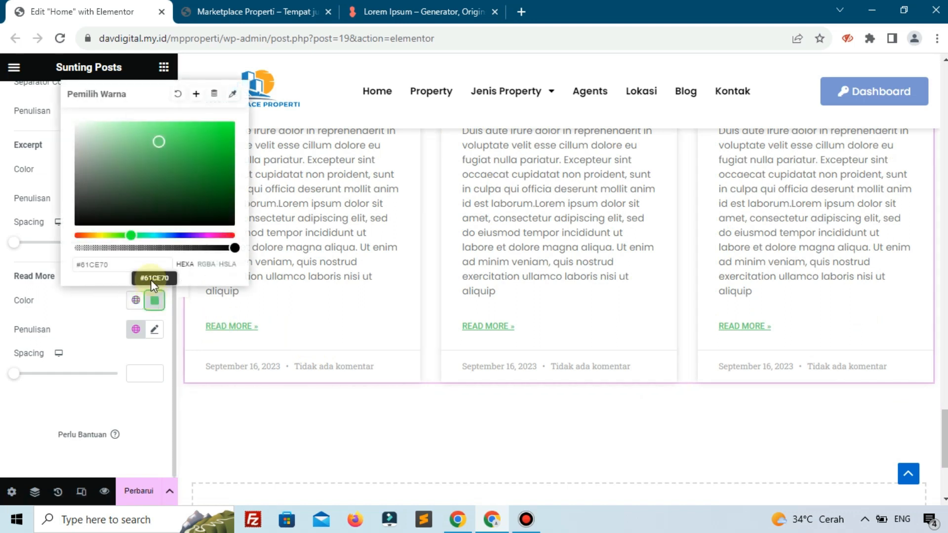
left_click(183, 235)
left_click(198, 154)
Update the home page and check the restyled blog cards on the reloaded live site
left_click(140, 492)
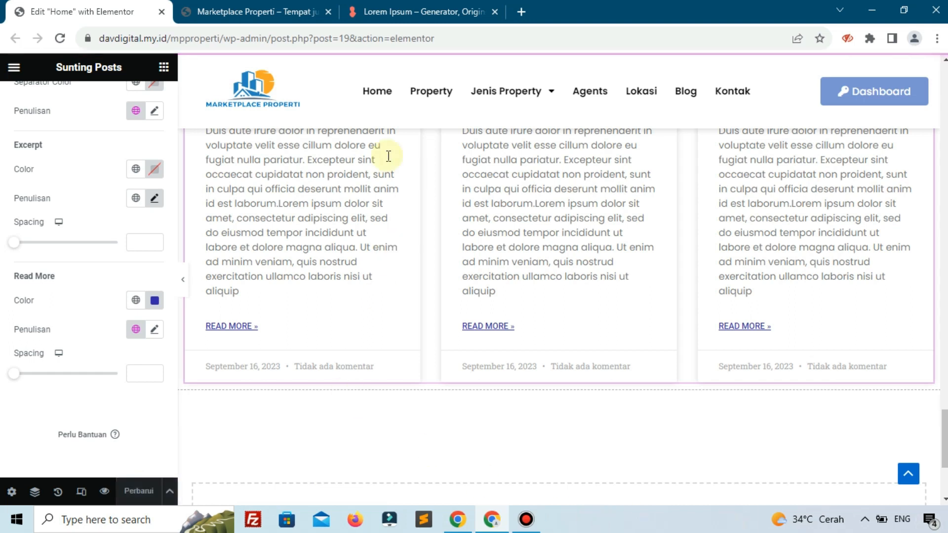
left_click(297, 11)
left_click(60, 38)
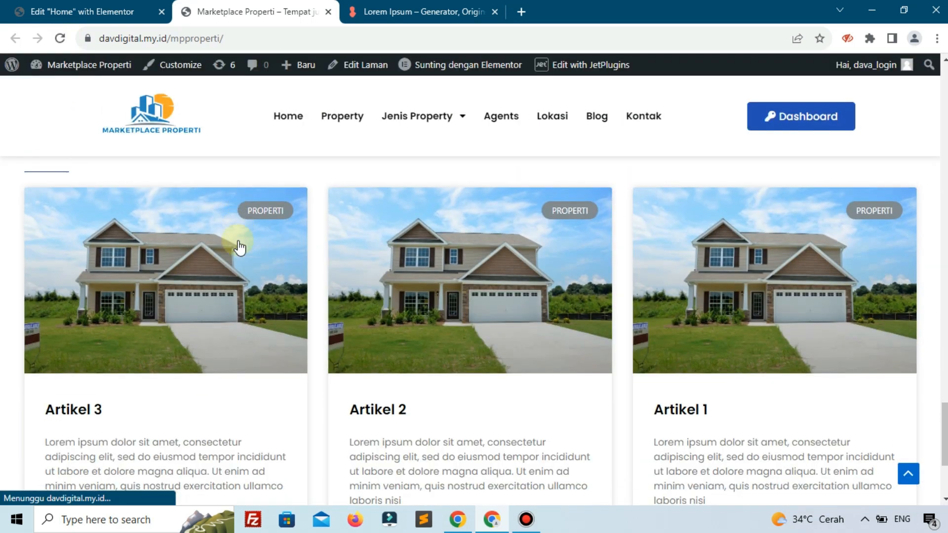
scroll(315, 378, "down", 2)
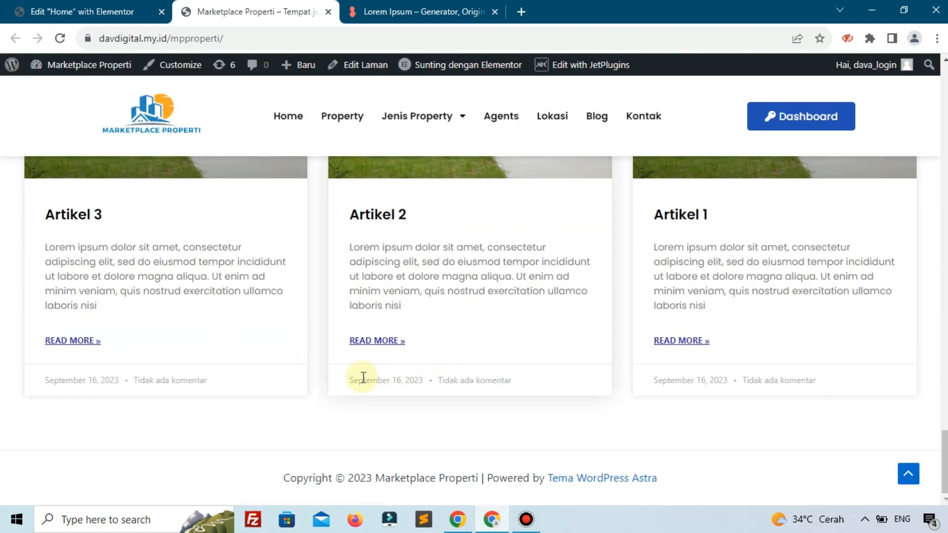
Give the Blog section in the Elementor editor a classic background with the light gray color #F5F5F5
left_click(60, 7)
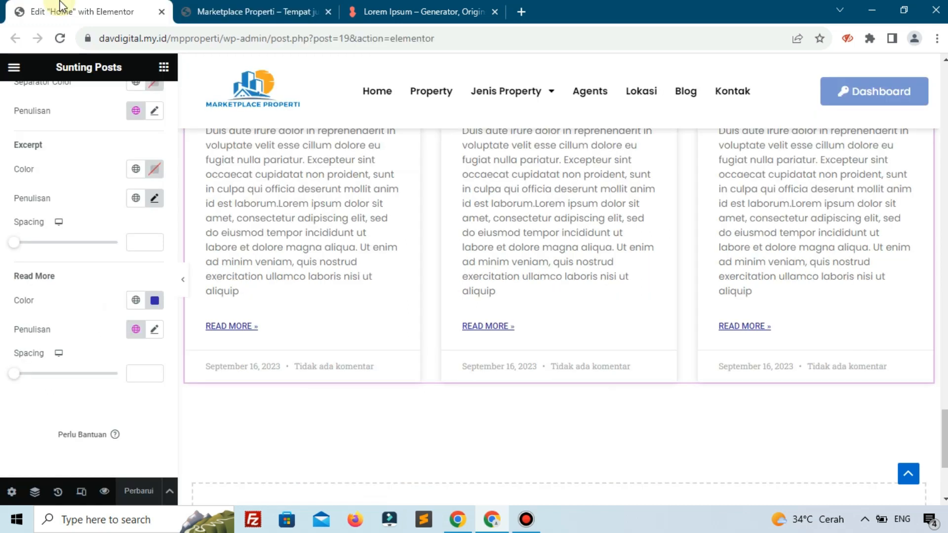
scroll(846, 345, "up", 10)
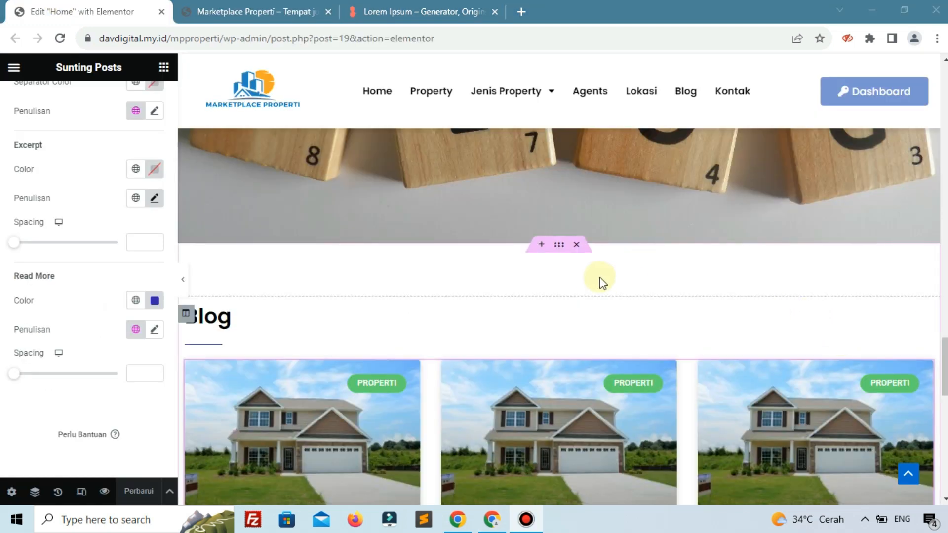
left_click(559, 245)
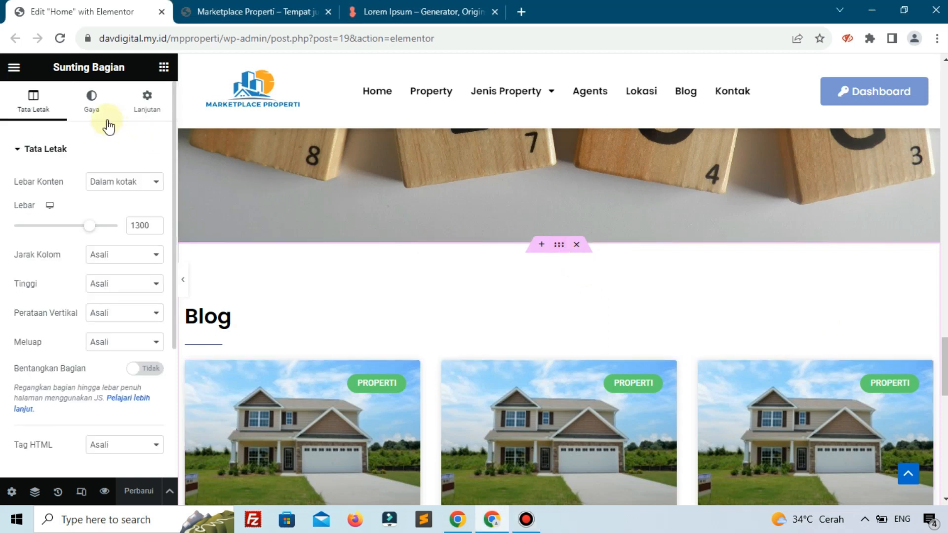
left_click(93, 118)
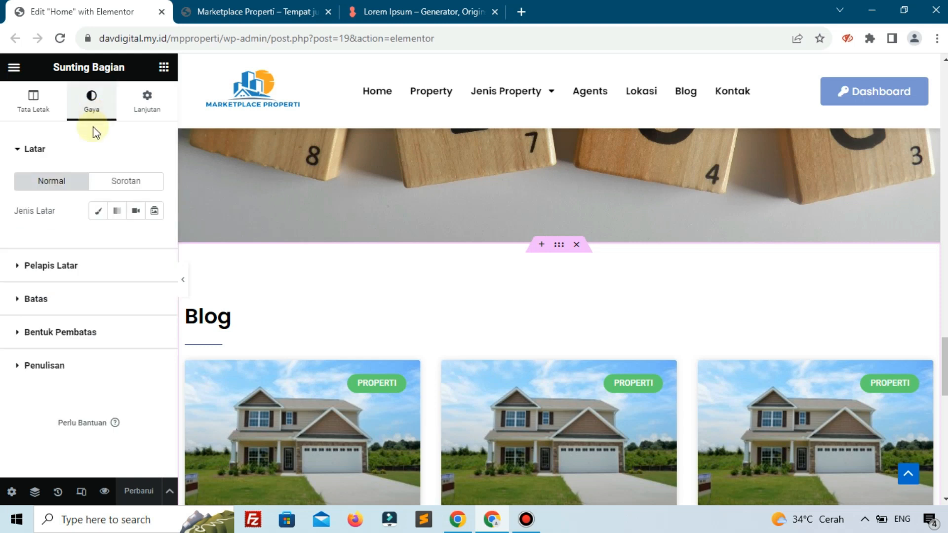
left_click(97, 211)
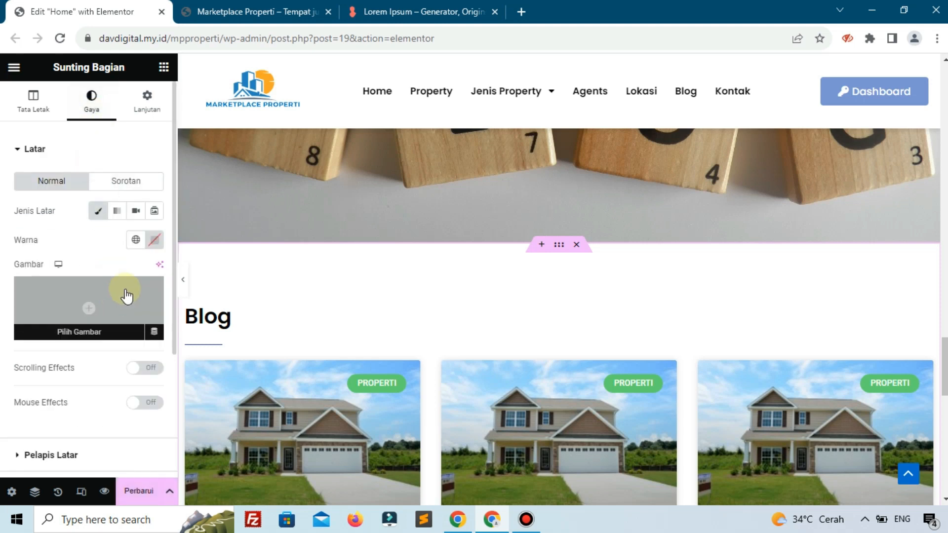
left_click(155, 240)
left_click_drag(149, 360, 152, 405)
type("#F5F5F5")
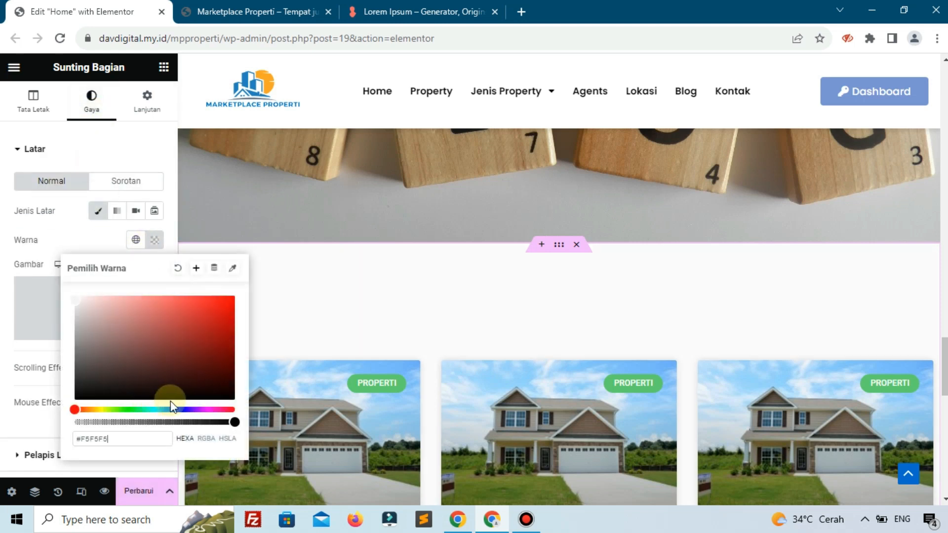
left_click(320, 262)
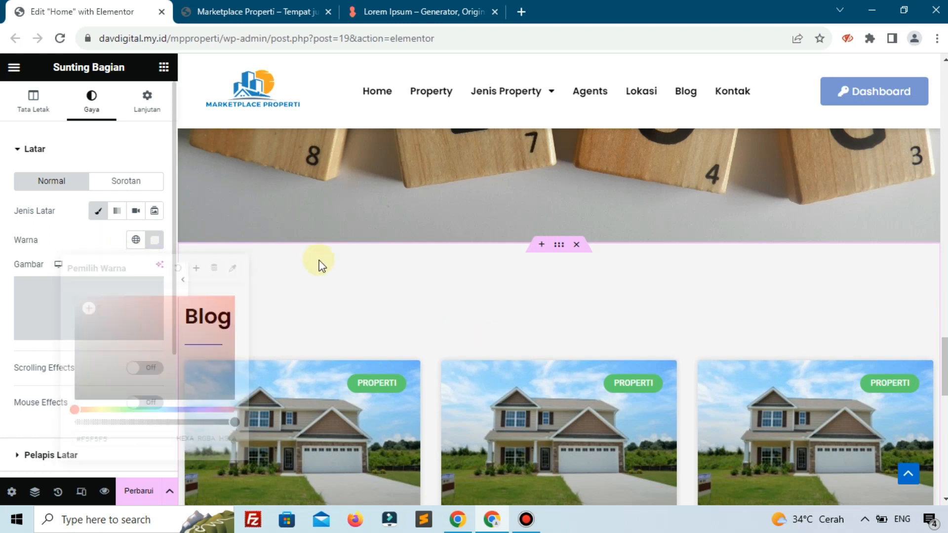
Update the page and check the Blog section's background on the reloaded live site
scroll(320, 262, "down", 5)
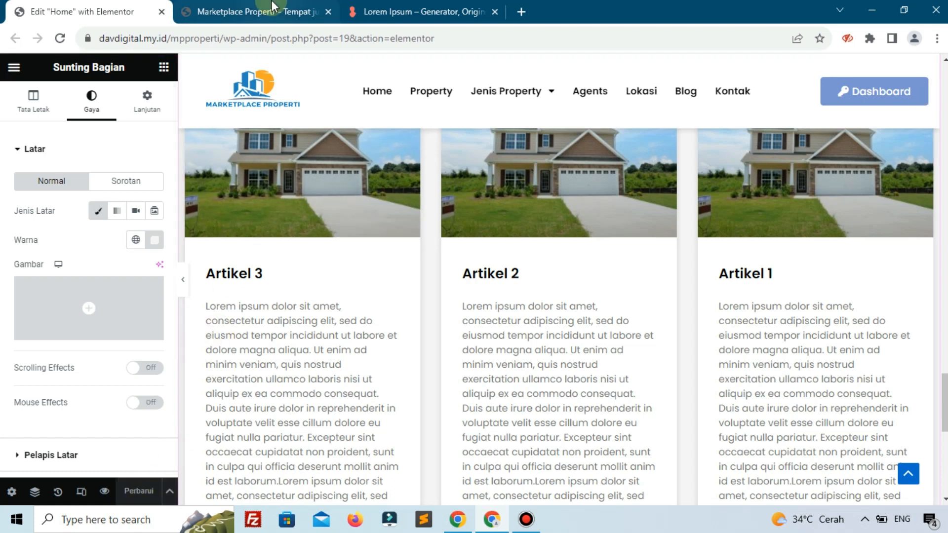
left_click(257, 12)
left_click(59, 38)
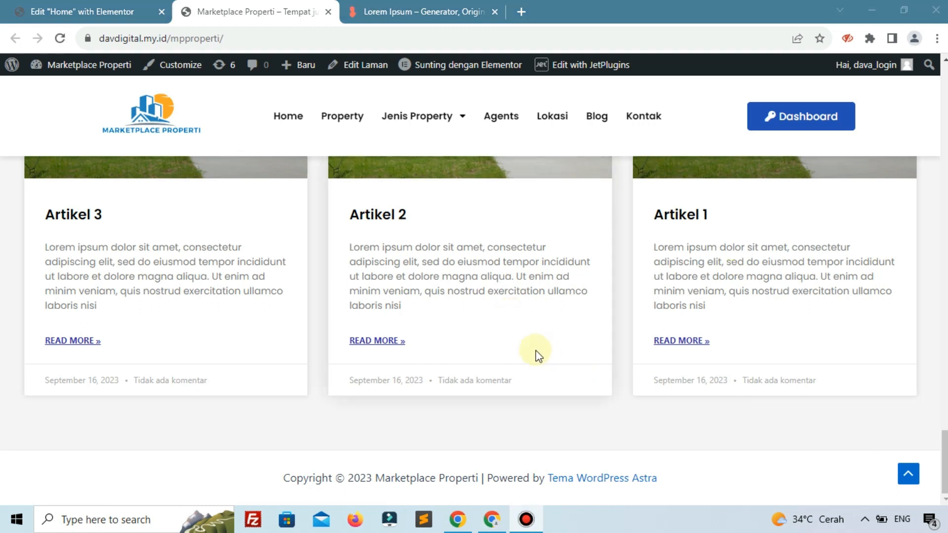
scroll(393, 392, "up", 3)
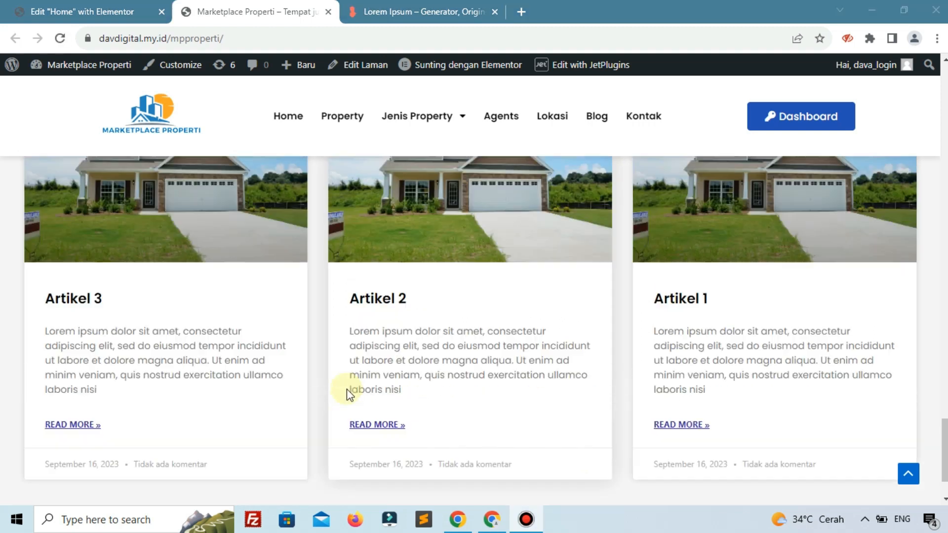
Set the Blog section's padding in the Elementor editor to 6% at the top and 8% at the bottom, and update the page
left_click(81, 11)
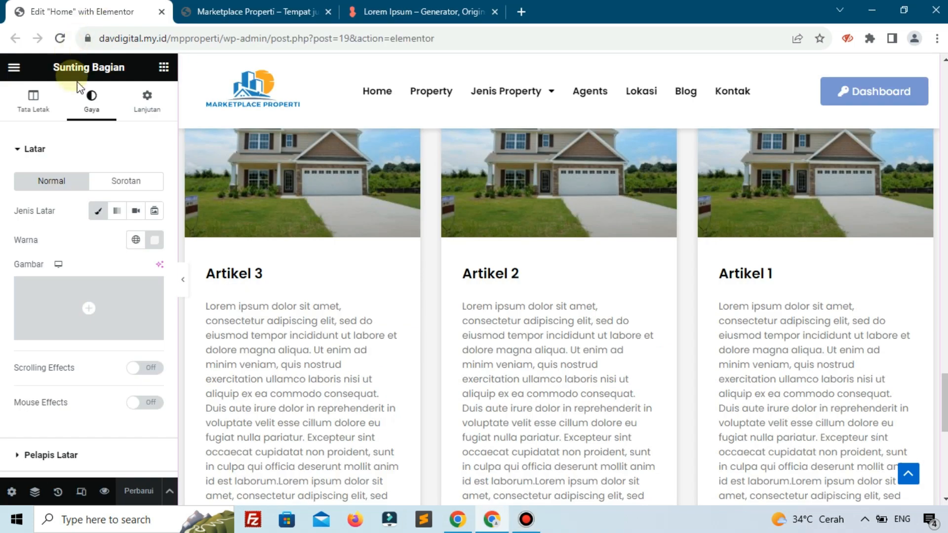
left_click(131, 117)
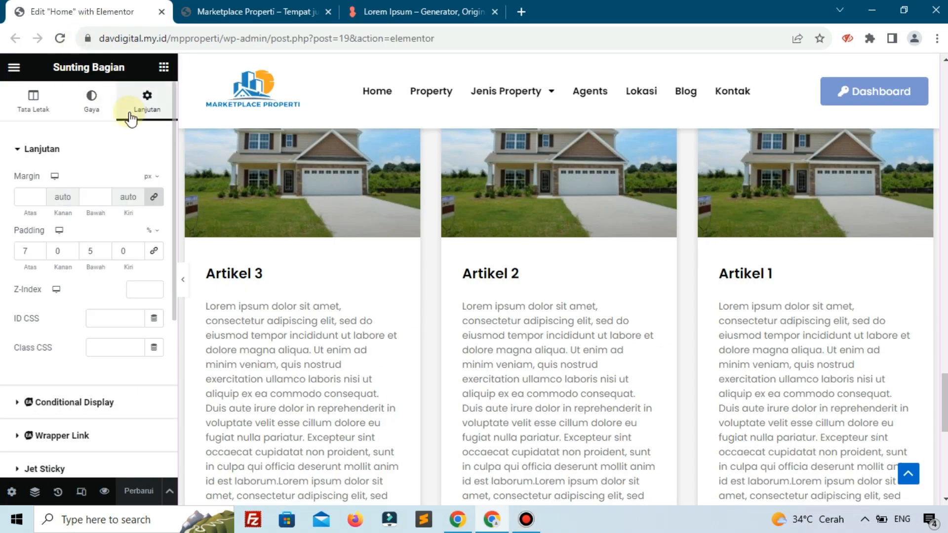
left_click(104, 250)
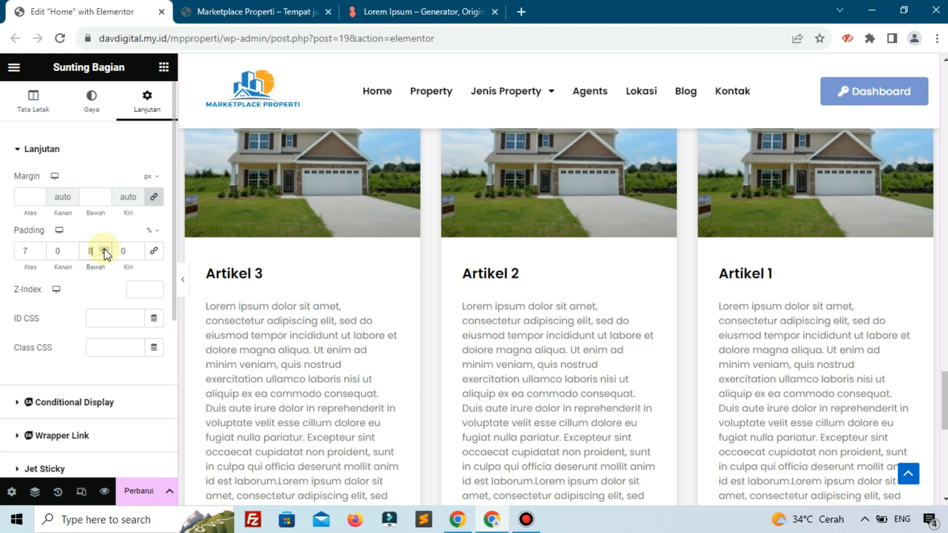
left_click(39, 255)
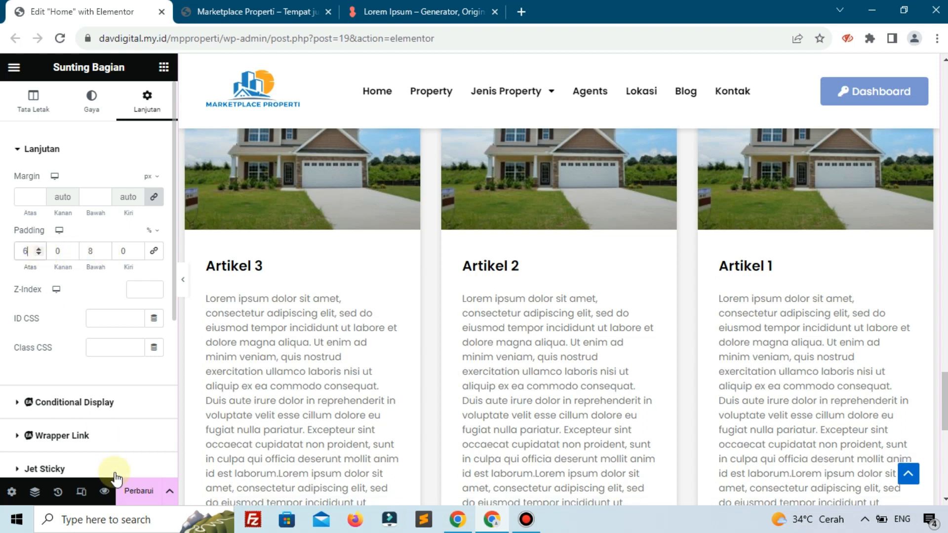
left_click(139, 491)
Reload the live home page and examine its layout from the Blog section up to the Listing Properti search banner
scroll(394, 357, "down", 7)
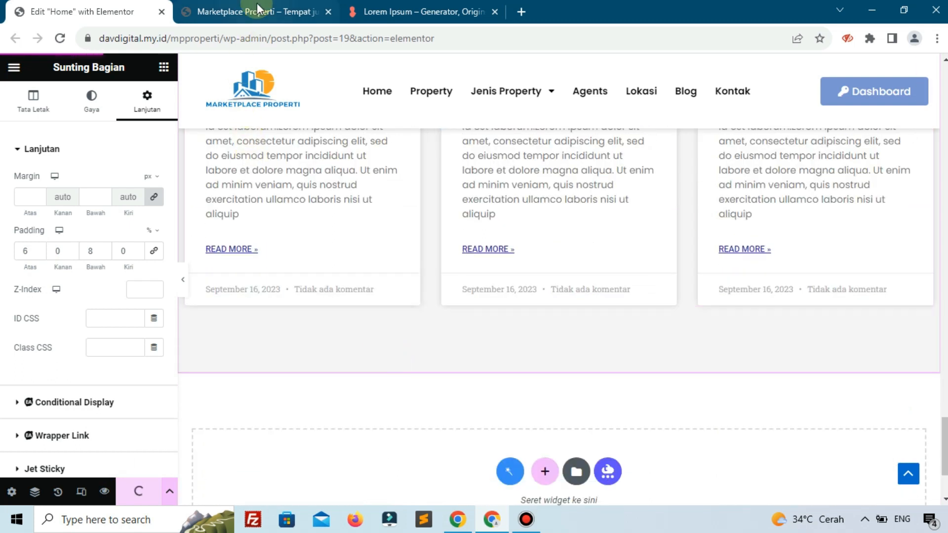
mouse_move(257, 3)
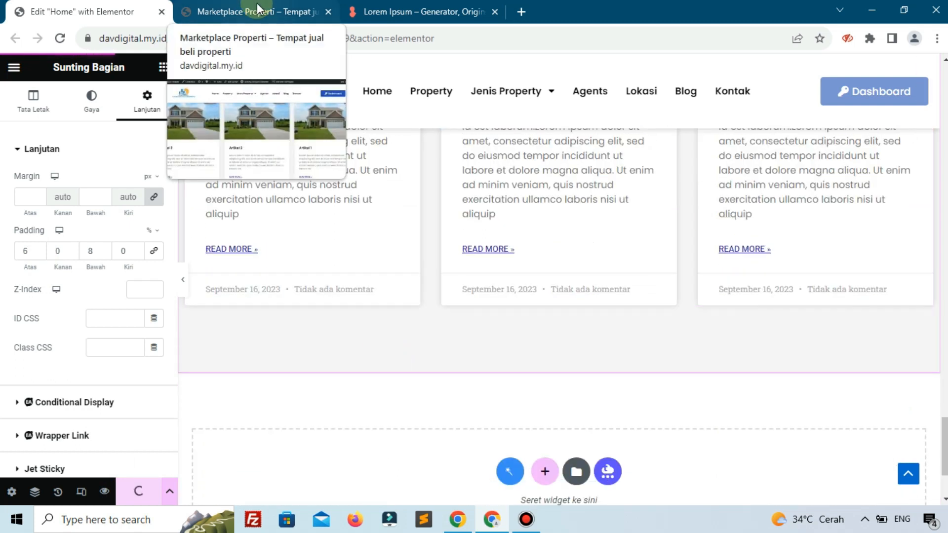
left_click(257, 3)
left_click(60, 38)
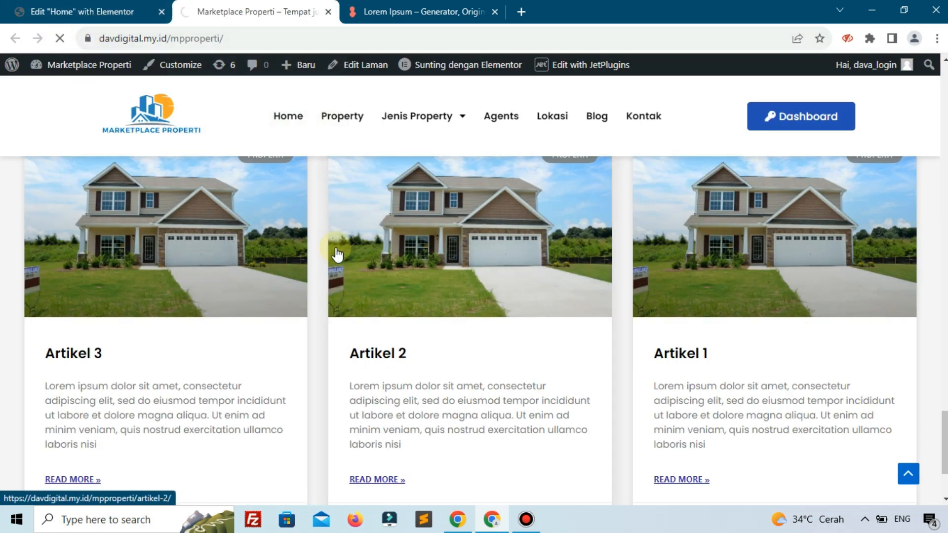
scroll(337, 254, "down", 3)
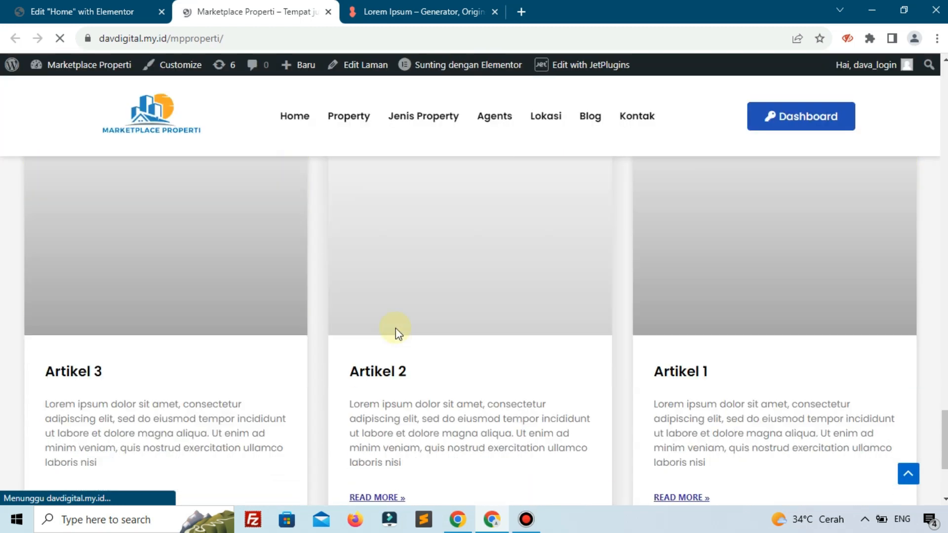
scroll(455, 336, "up", 10)
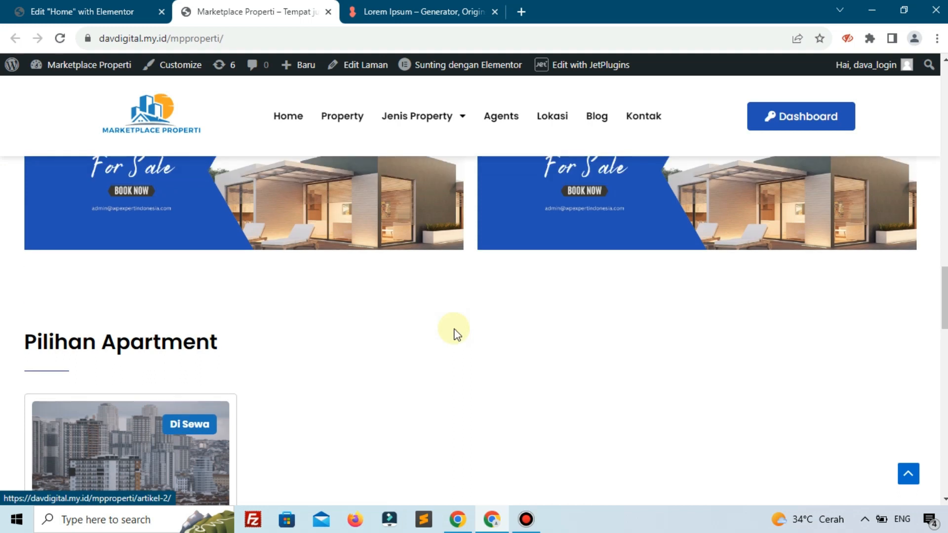
scroll(455, 332, "up", 15)
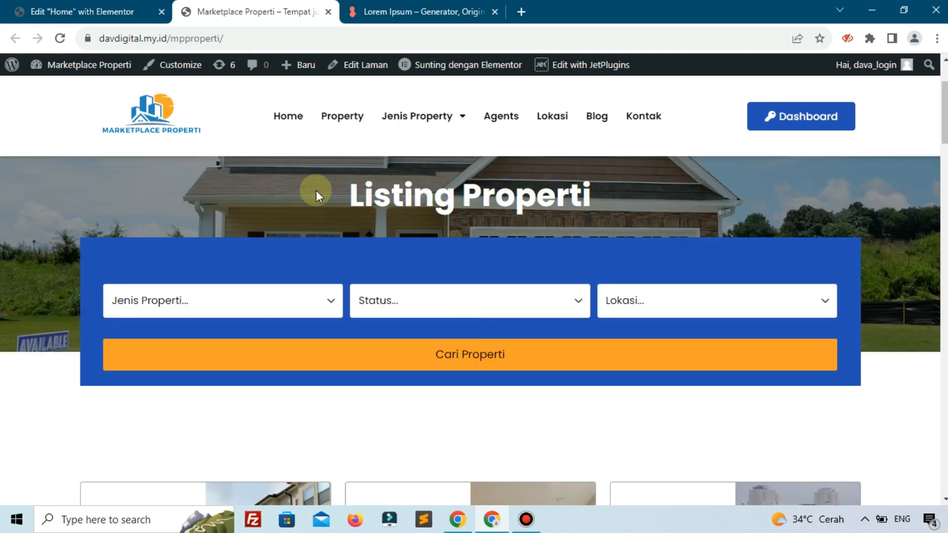
scroll(317, 194, "up", 3)
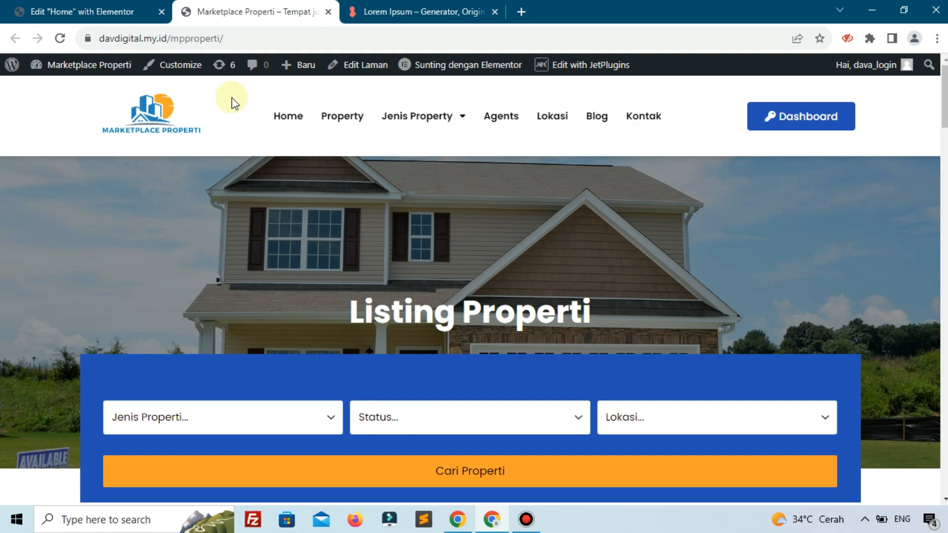